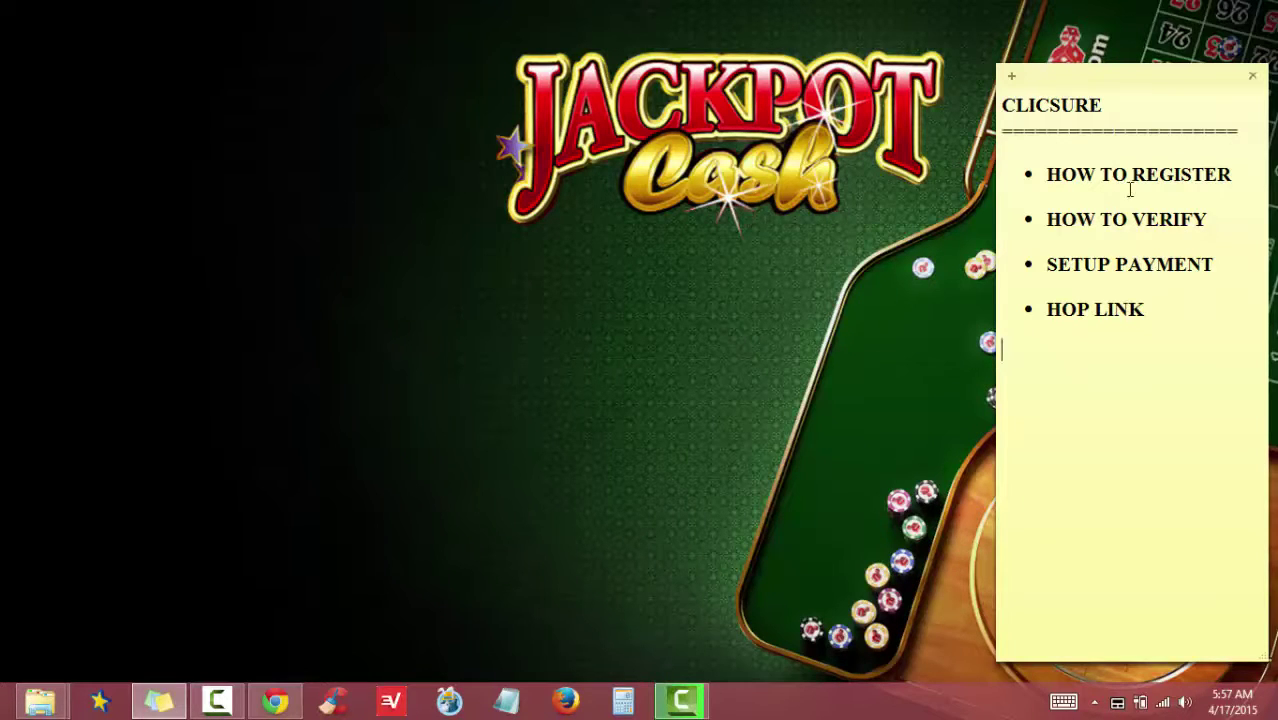
Highlight HOW TO REGISTER on the CLICSURE sticky note and bring back the ClickSure browser.
left_click(1237, 173)
left_click_drag(1237, 173, 1050, 170)
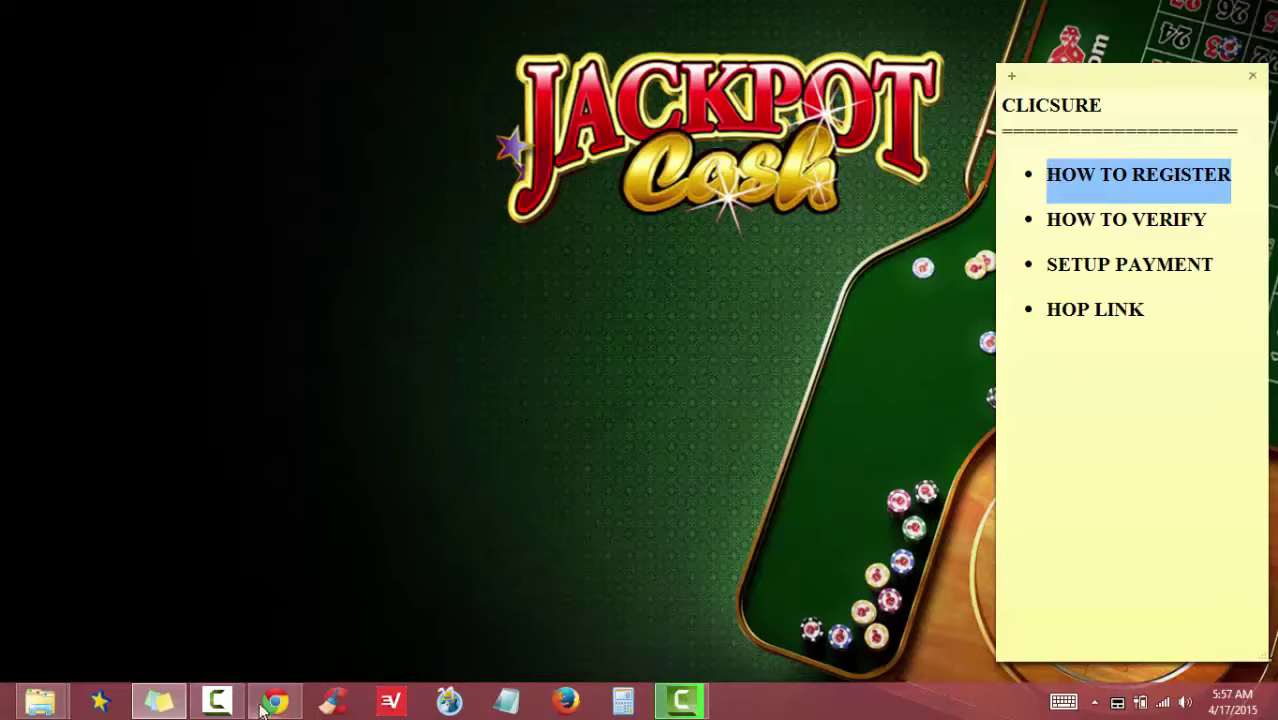
left_click(275, 701)
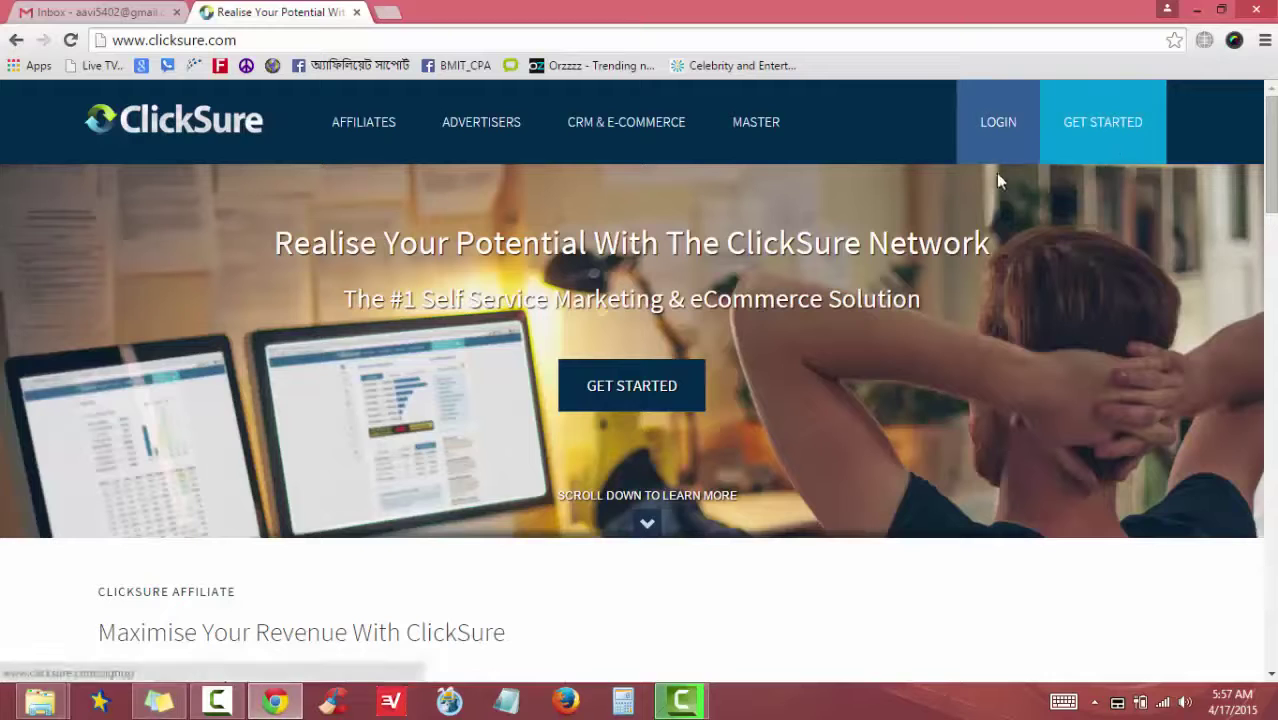
Go to the ClickSure AFFILIATES section and open the GET STARTED signup page.
left_click(365, 128)
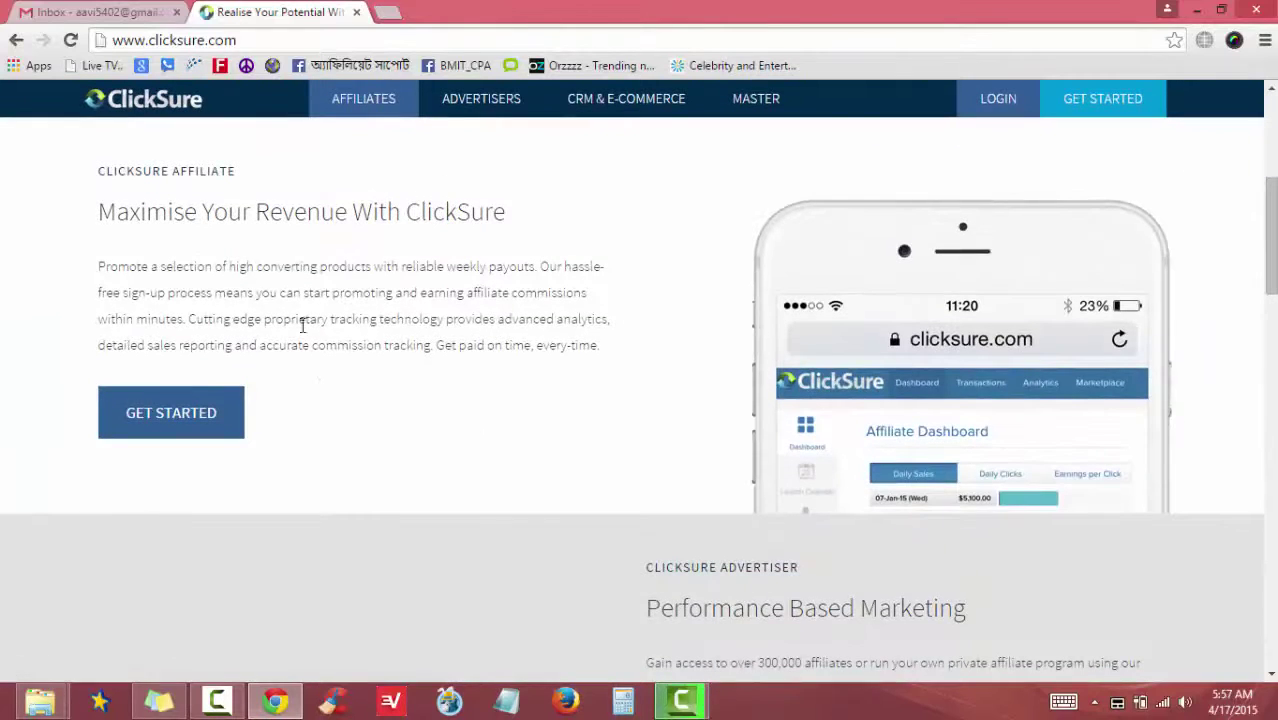
left_click(171, 422)
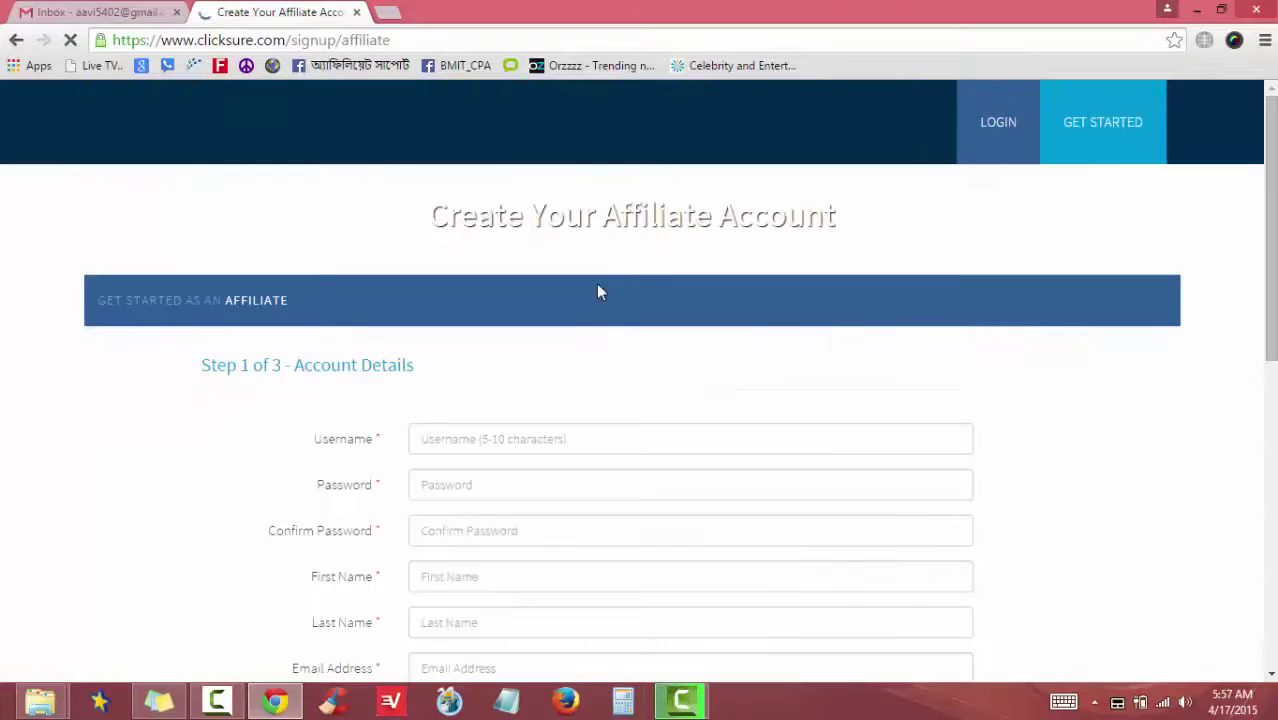
scroll(1208, 345, "down", 2)
scroll(1208, 345, "up", 2)
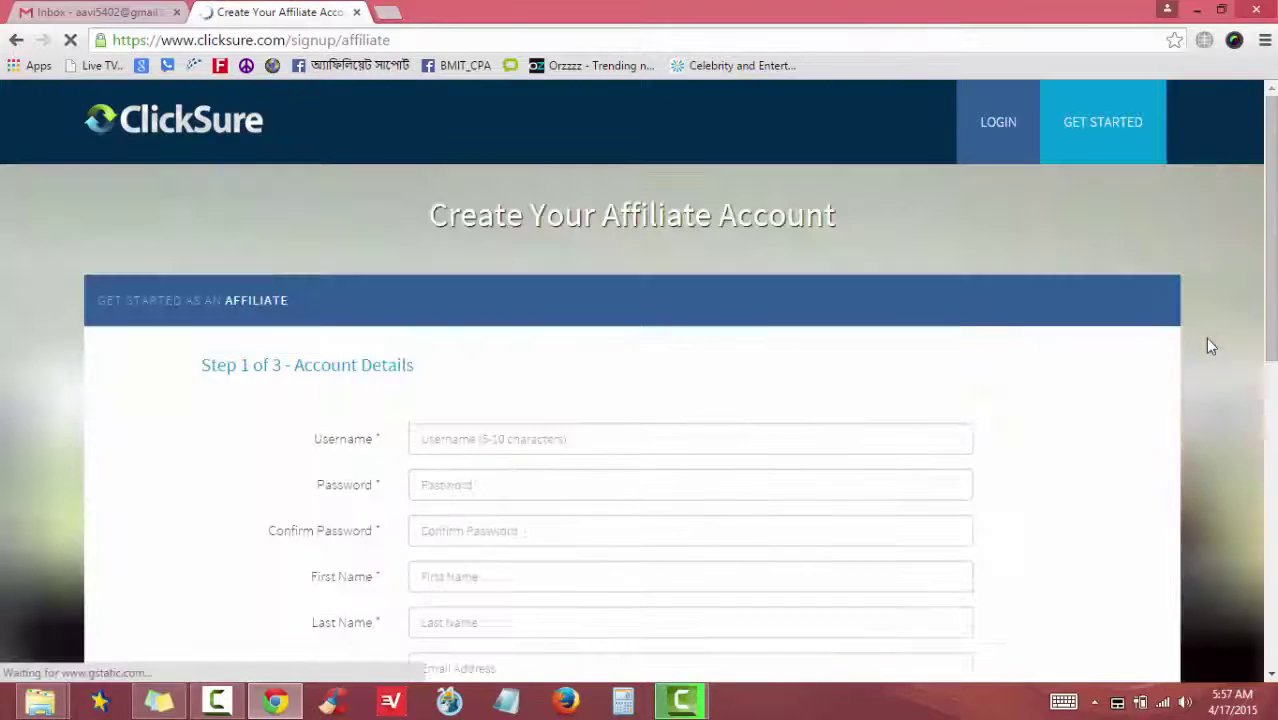
scroll(1208, 345, "down", 2)
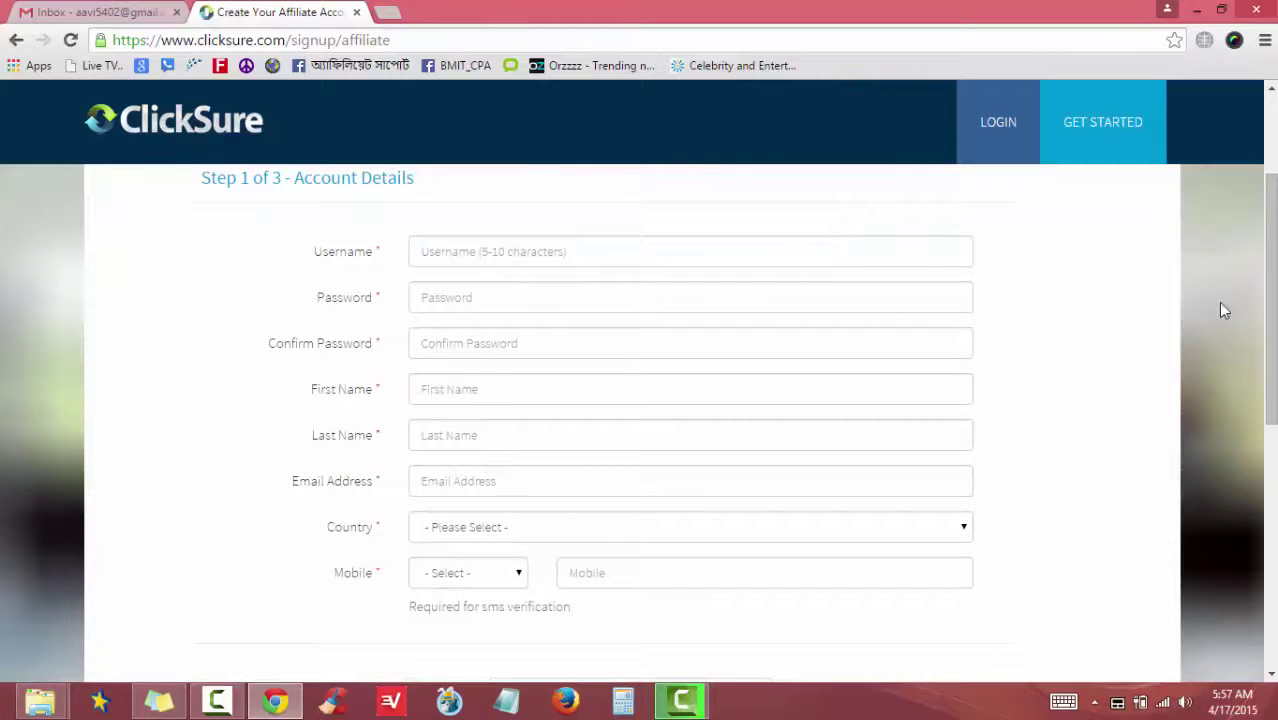
scroll(1221, 305, "down", 1)
scroll(1221, 305, "up", 2)
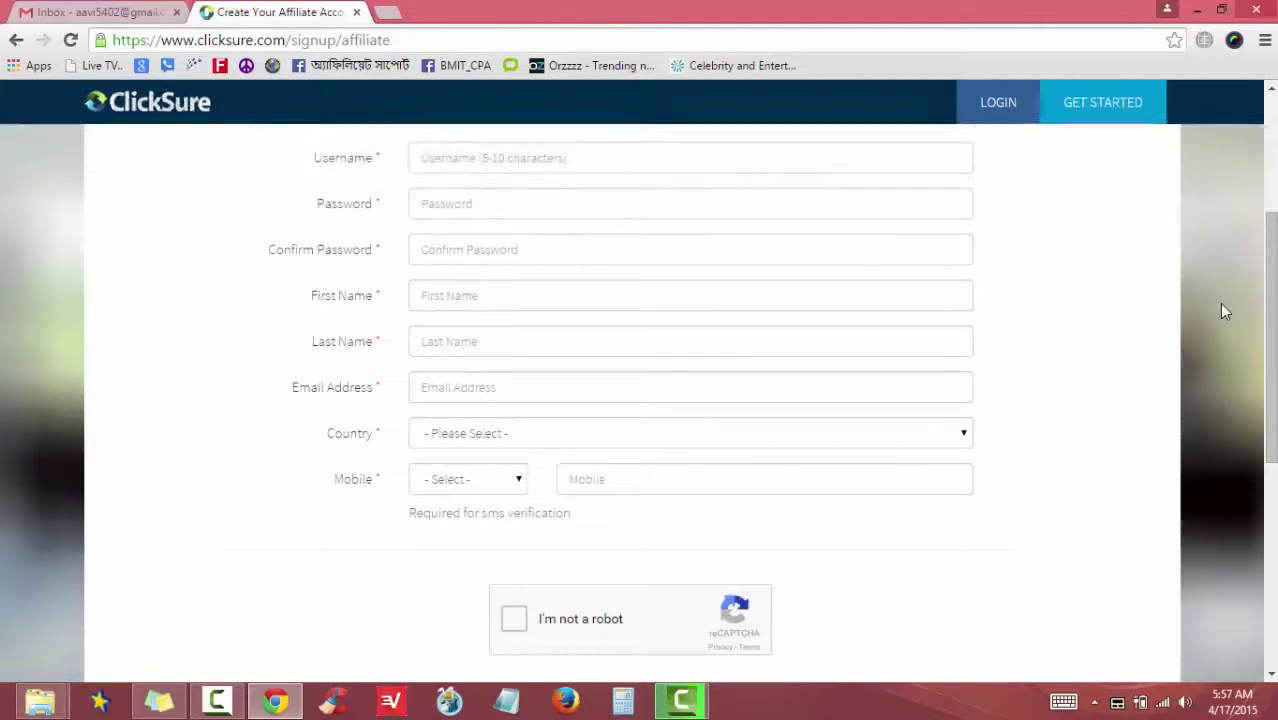
Look inside the empty ClickSure folder under 2. Marketplace, then minimize File Explorer.
left_click(40, 700)
left_click(336, 587)
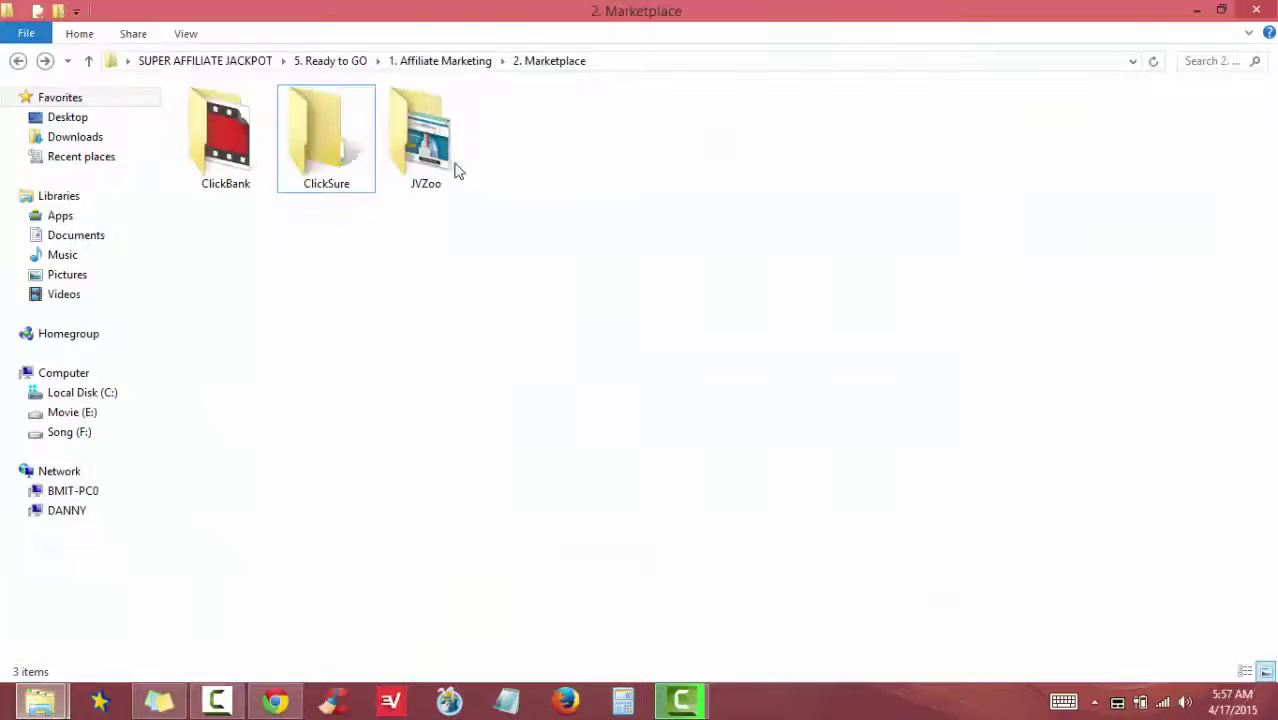
double_click(335, 176)
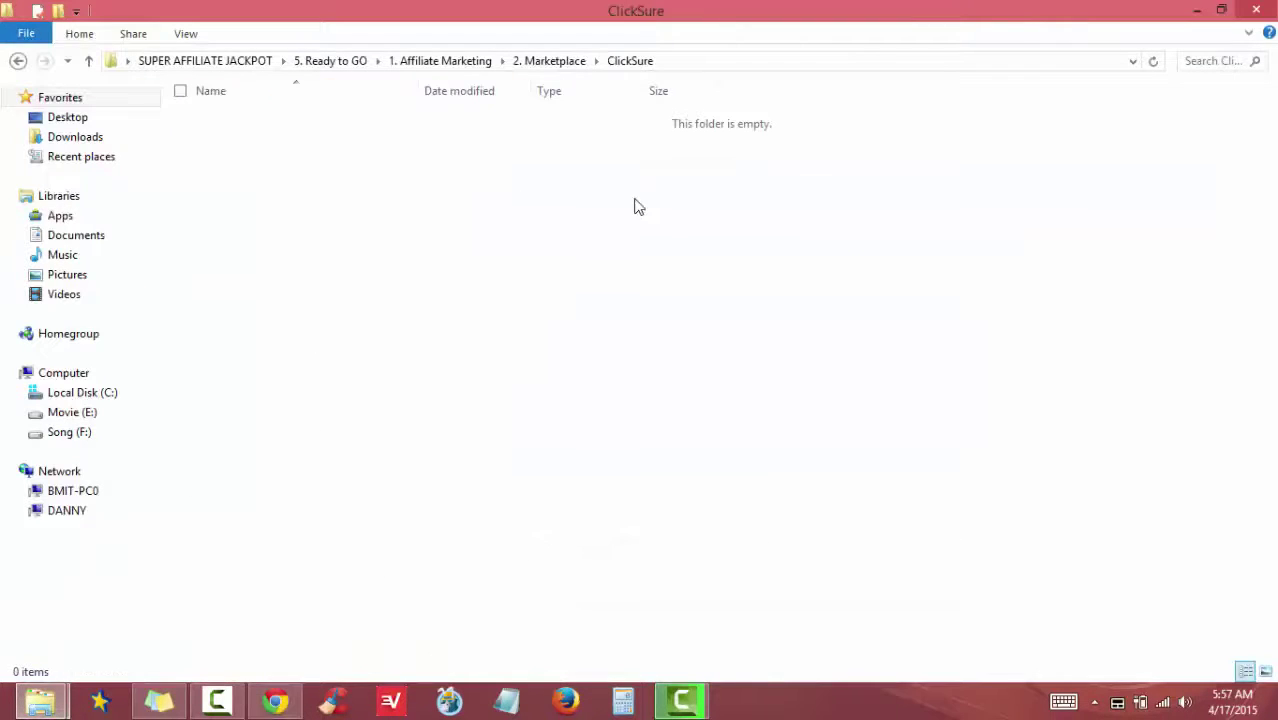
key("BackSpace")
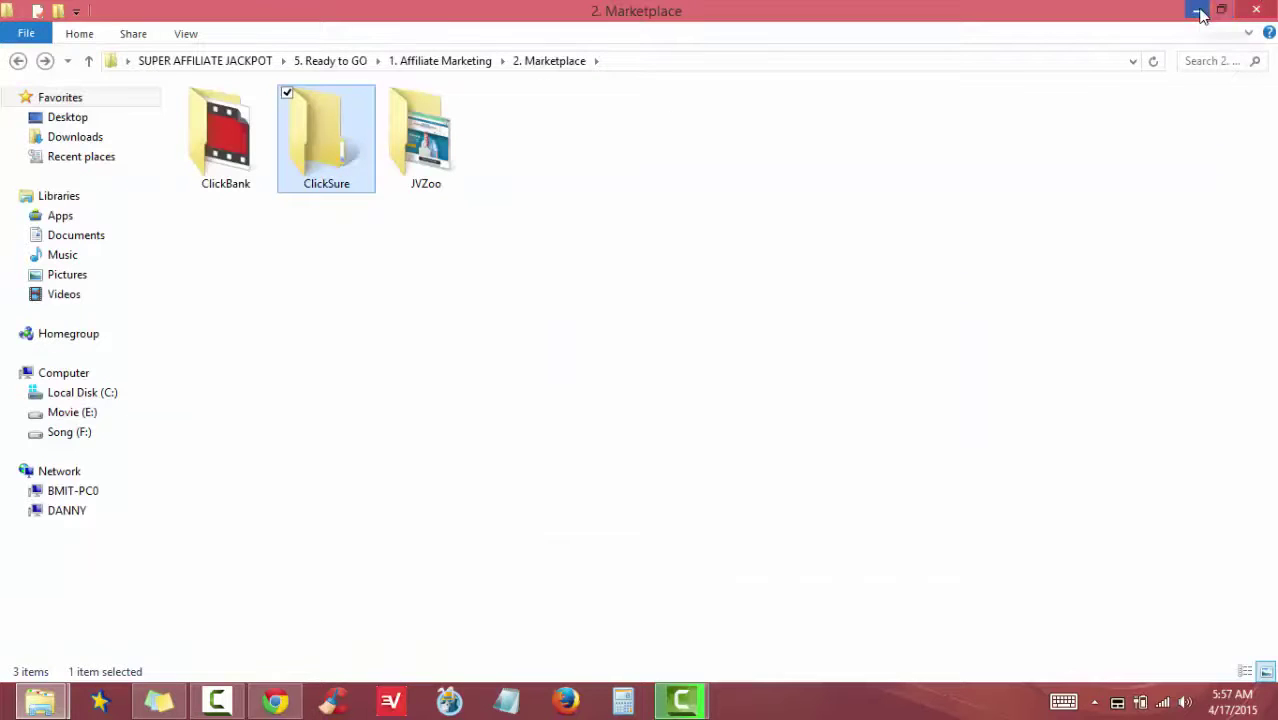
left_click(1196, 10)
Copy the Gmail account's e-mail address for the ClickSure Username field.
scroll(1080, 414, "down", 1)
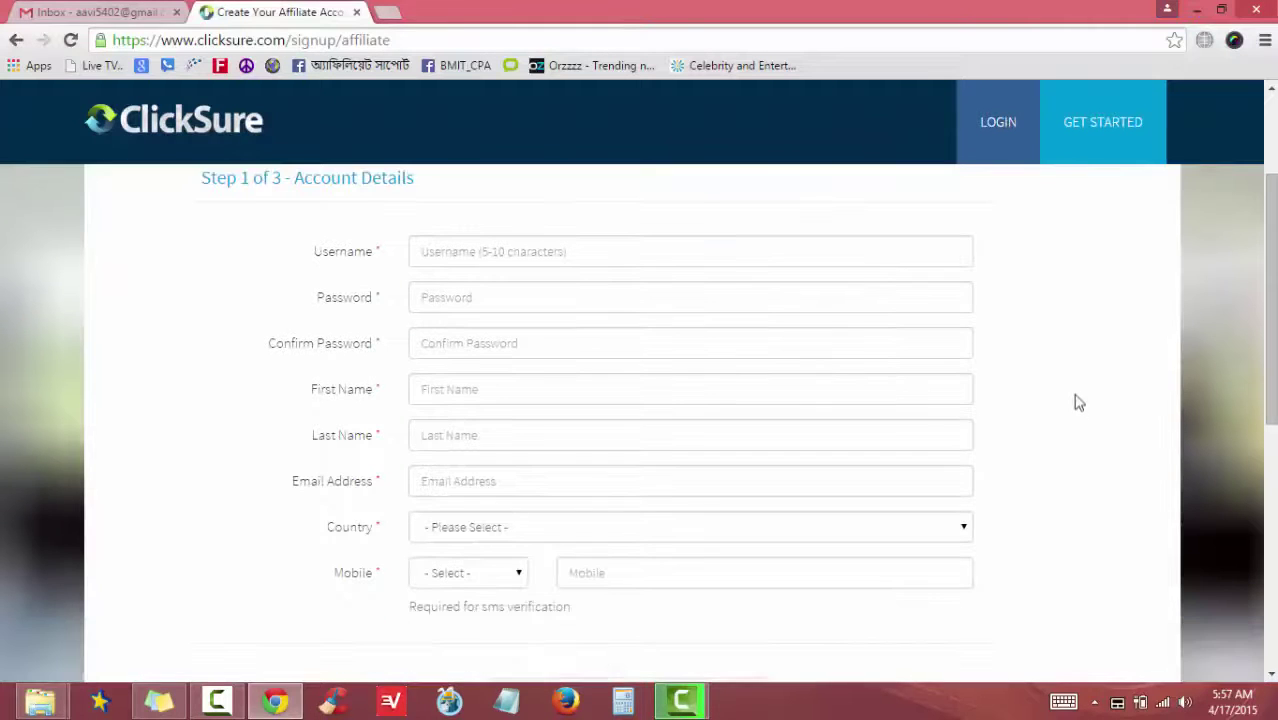
left_click(484, 256)
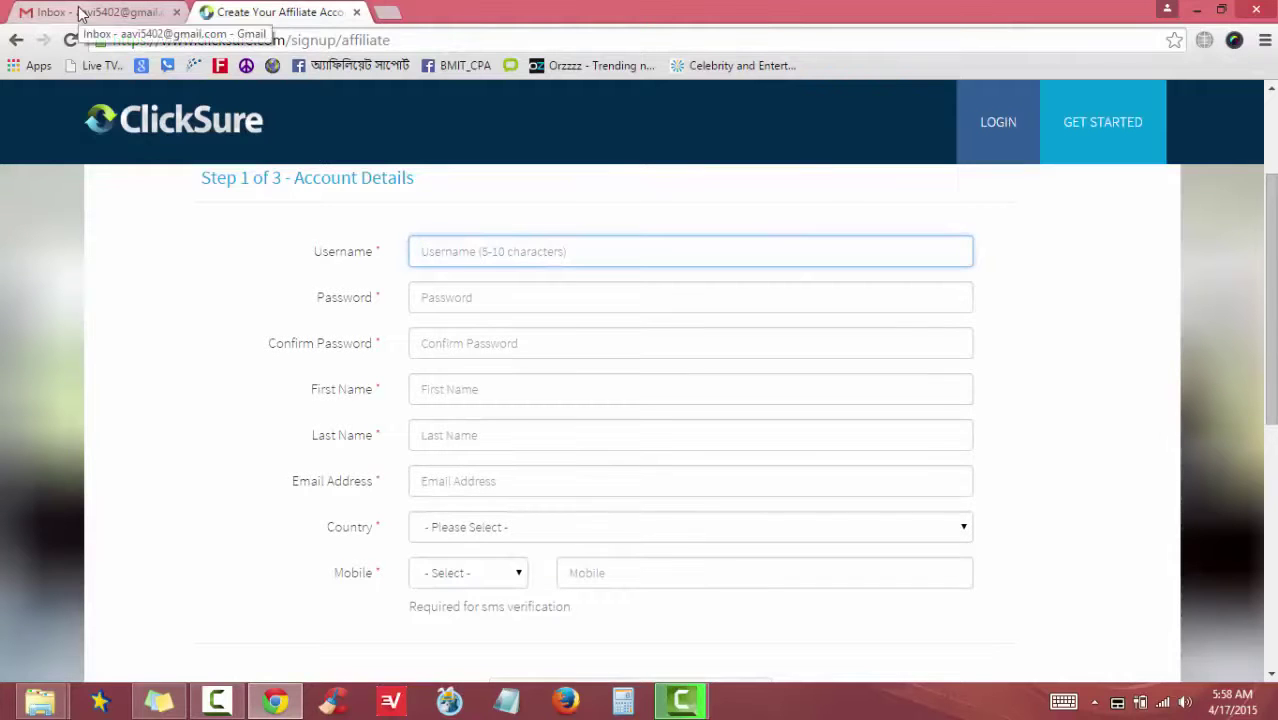
left_click(82, 12)
left_click(1242, 110)
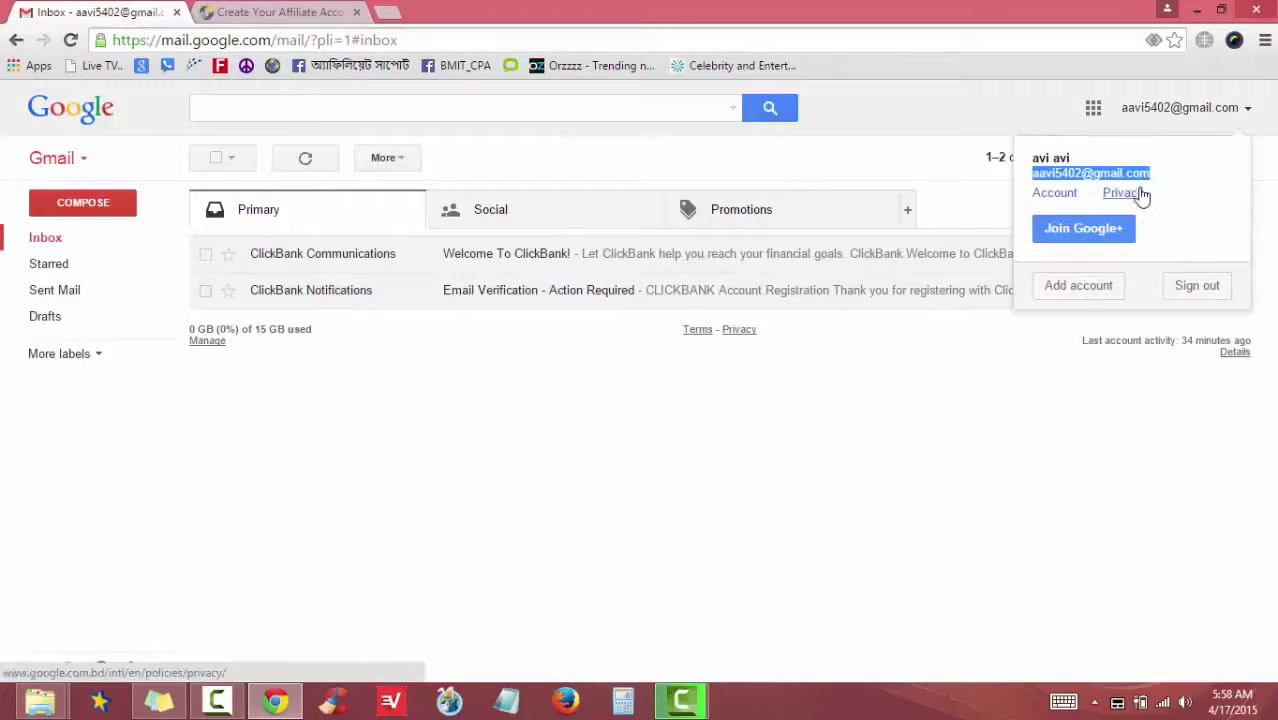
right_click(1141, 180)
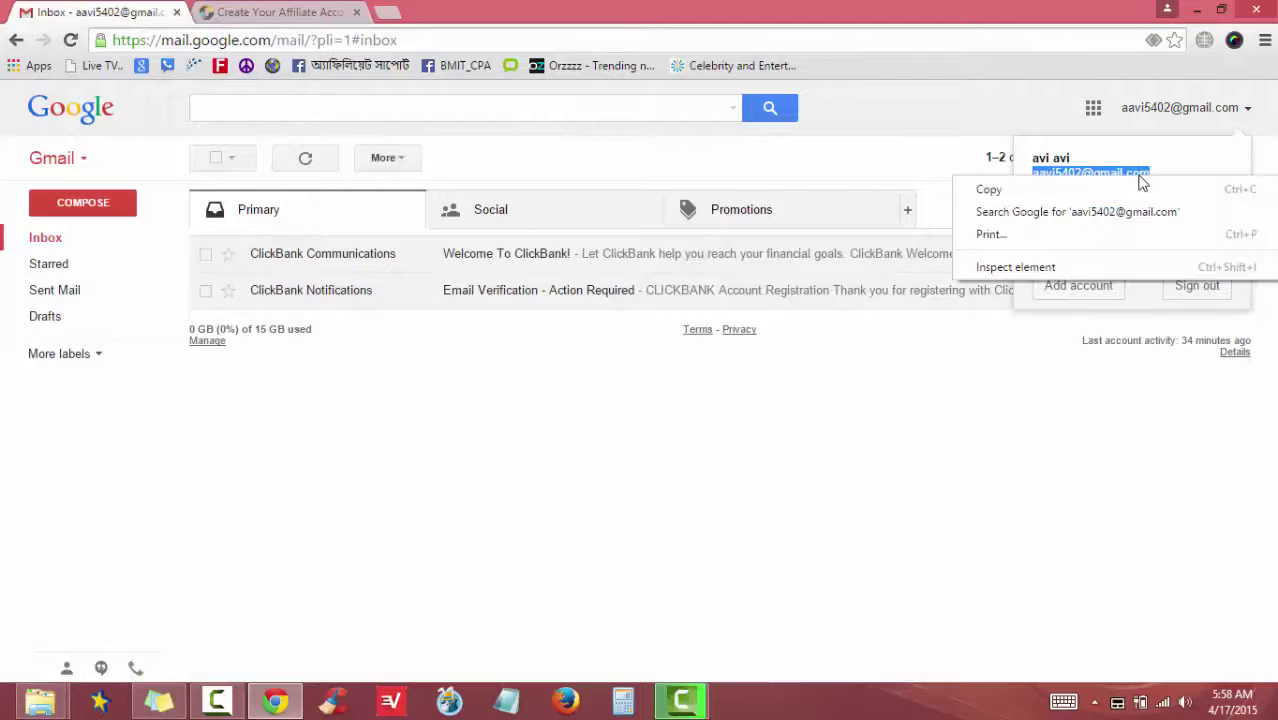
left_click(1143, 190)
left_click(290, 12)
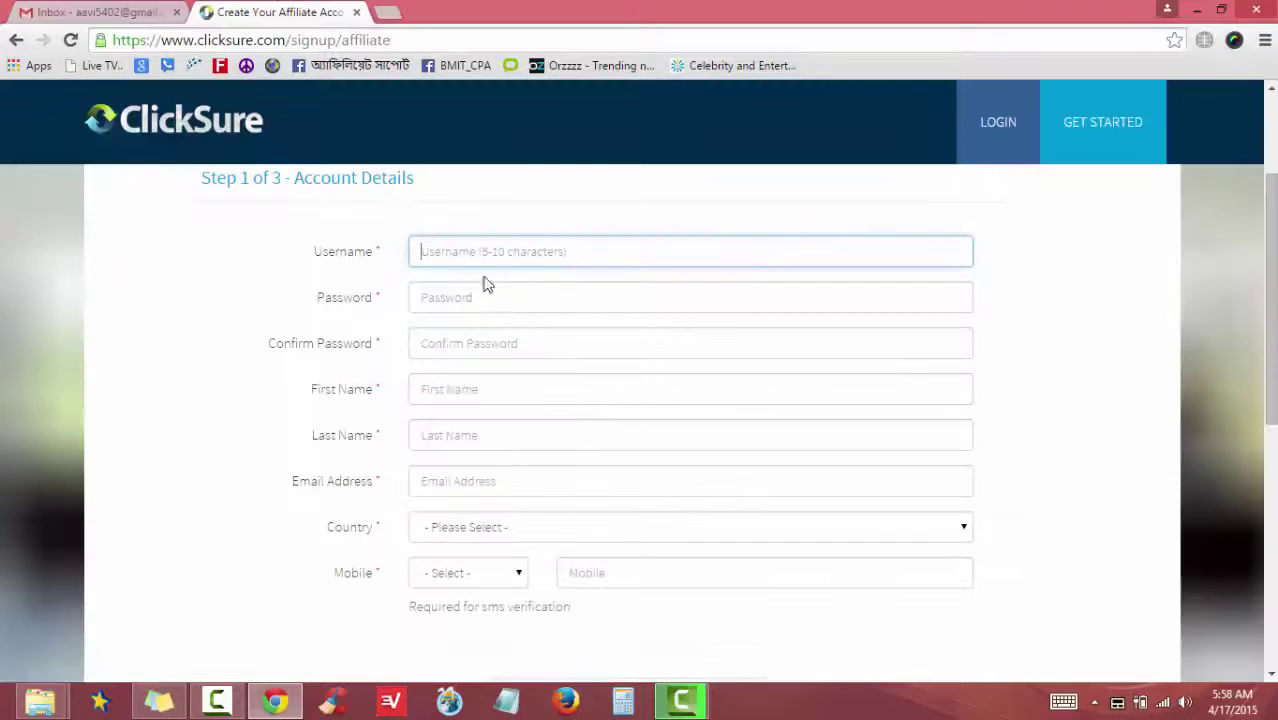
right_click(420, 254)
Paste the username, trim the trailing @g, and enter the password twice.
left_click(545, 363)
left_click_drag(485, 252, 467, 252)
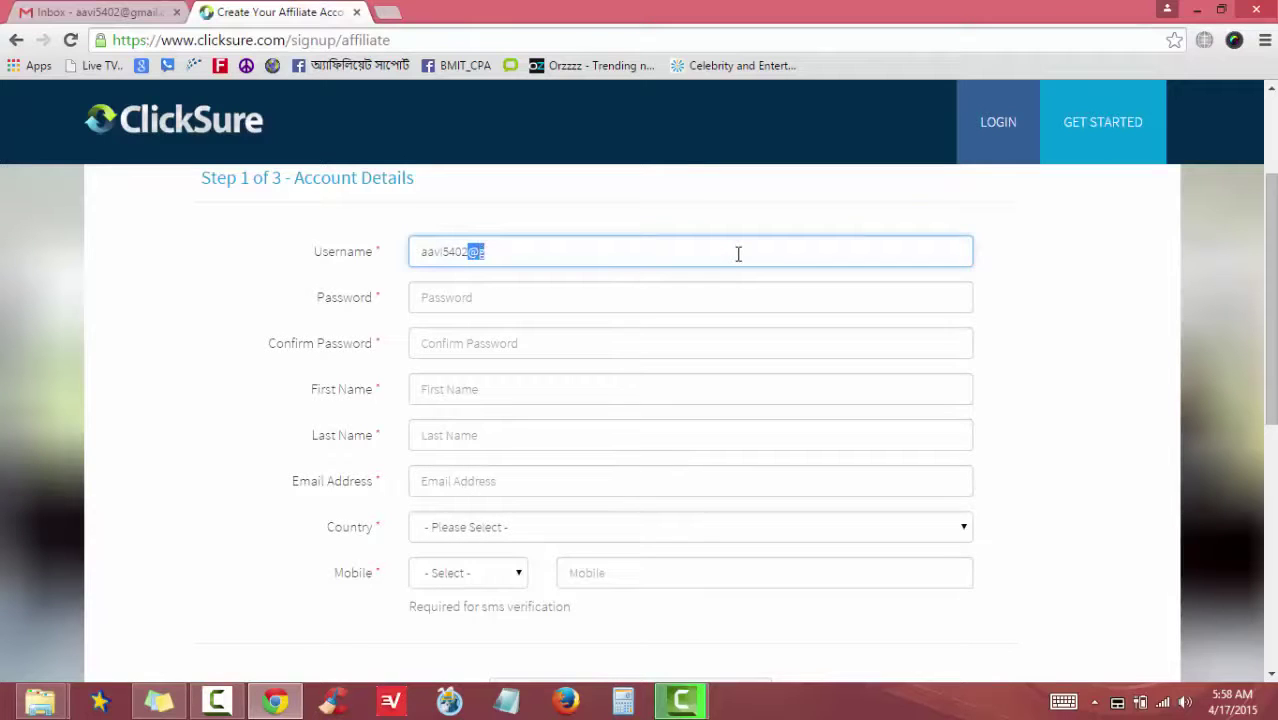
key("BackSpace")
left_click(488, 299)
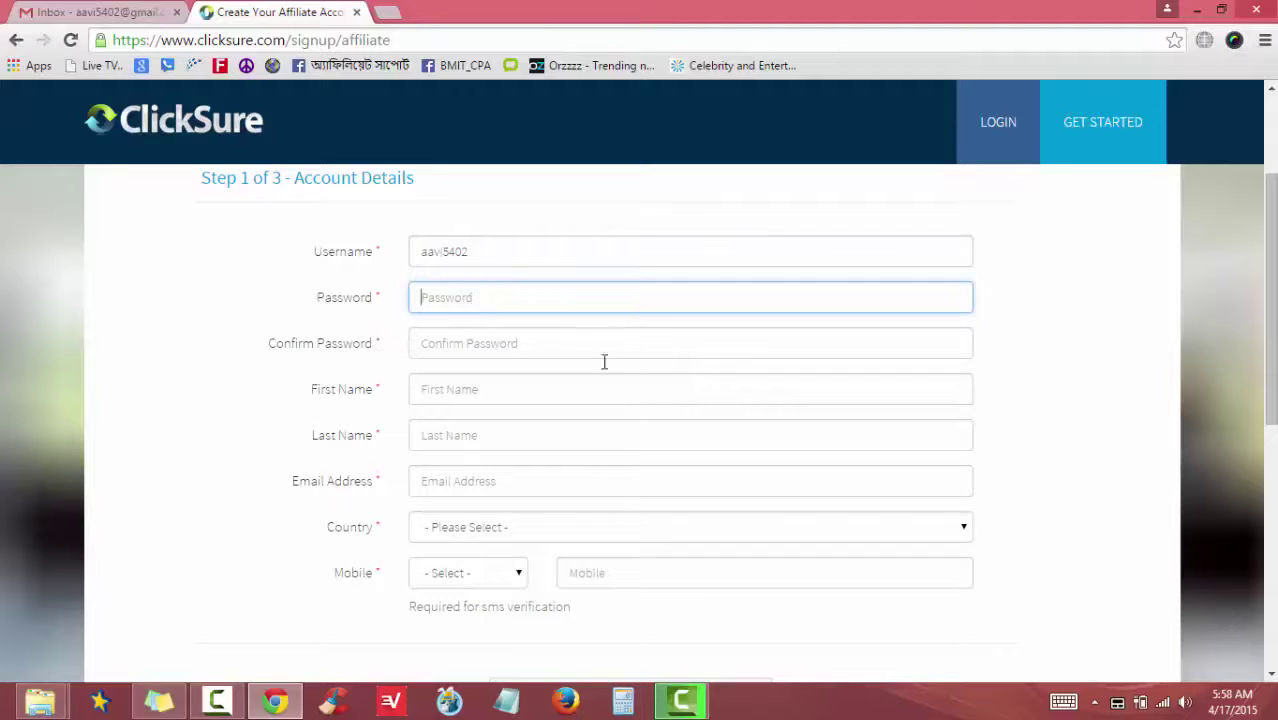
type("•••")
key("Tab")
type("••")
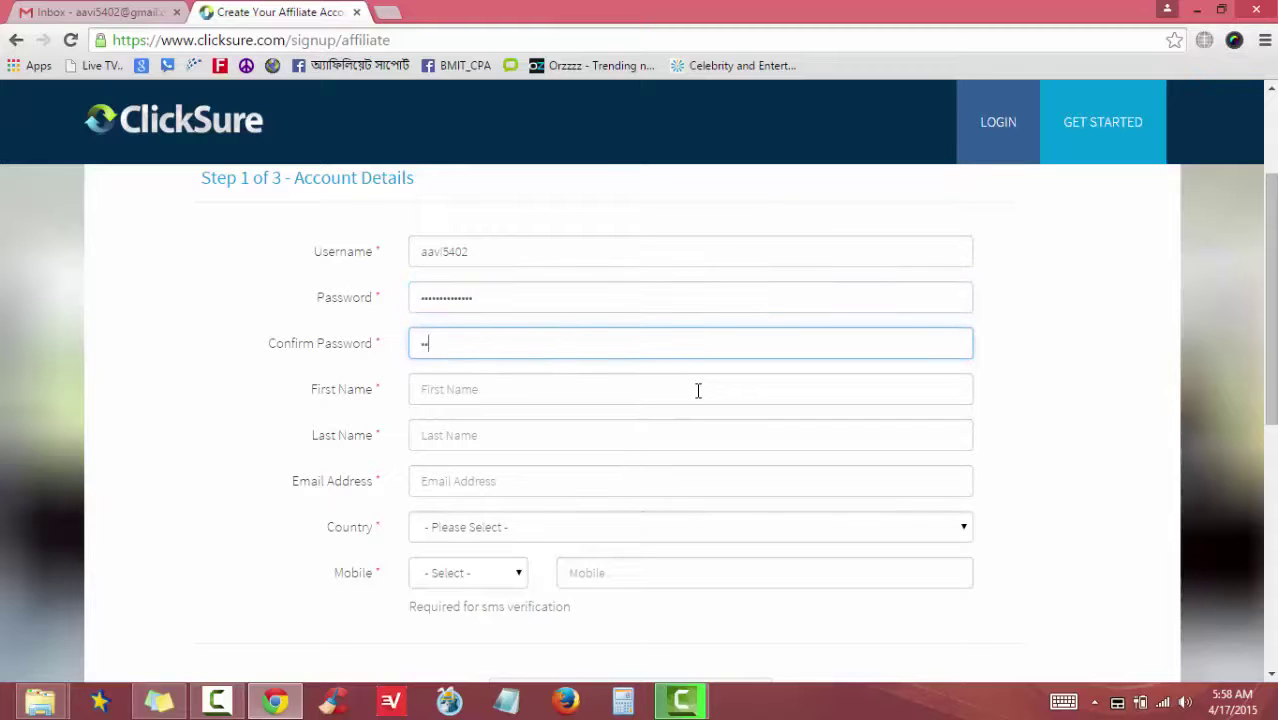
type("•••••••")
Enter and correct the first name, then fill the last name and paste the e-mail address.
left_click(698, 390)
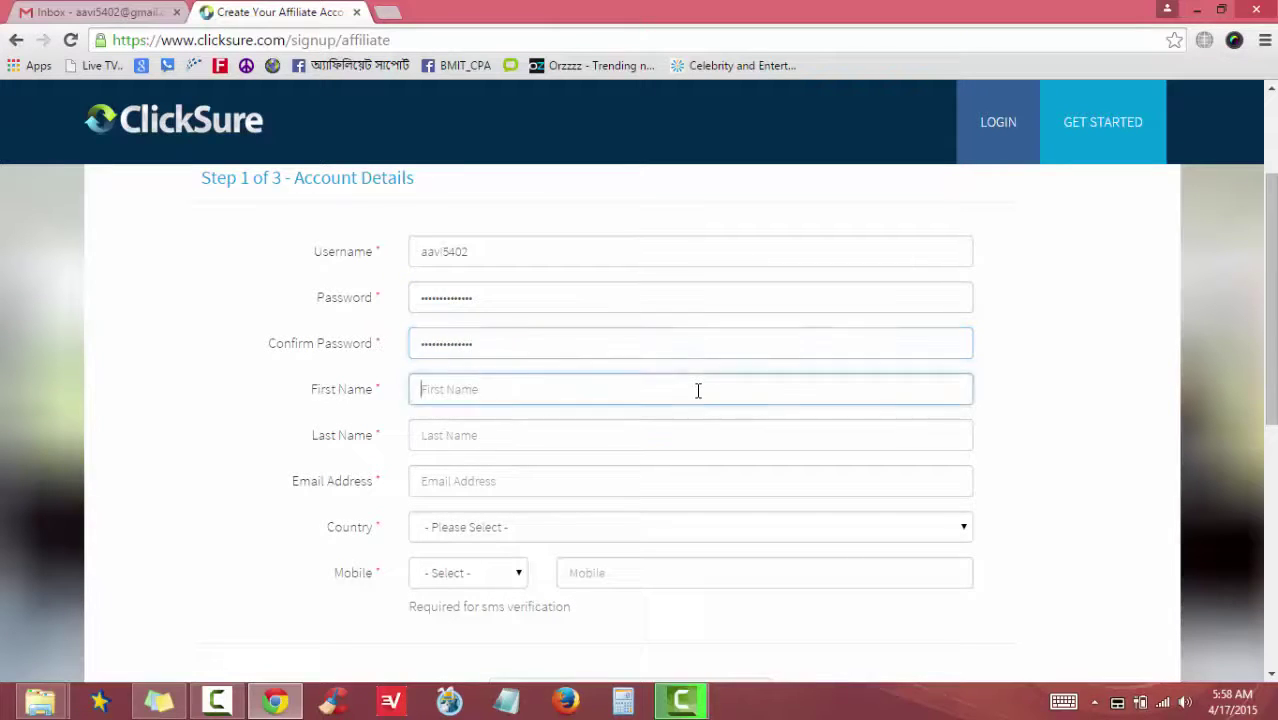
type("AZUK")
key("Tab")
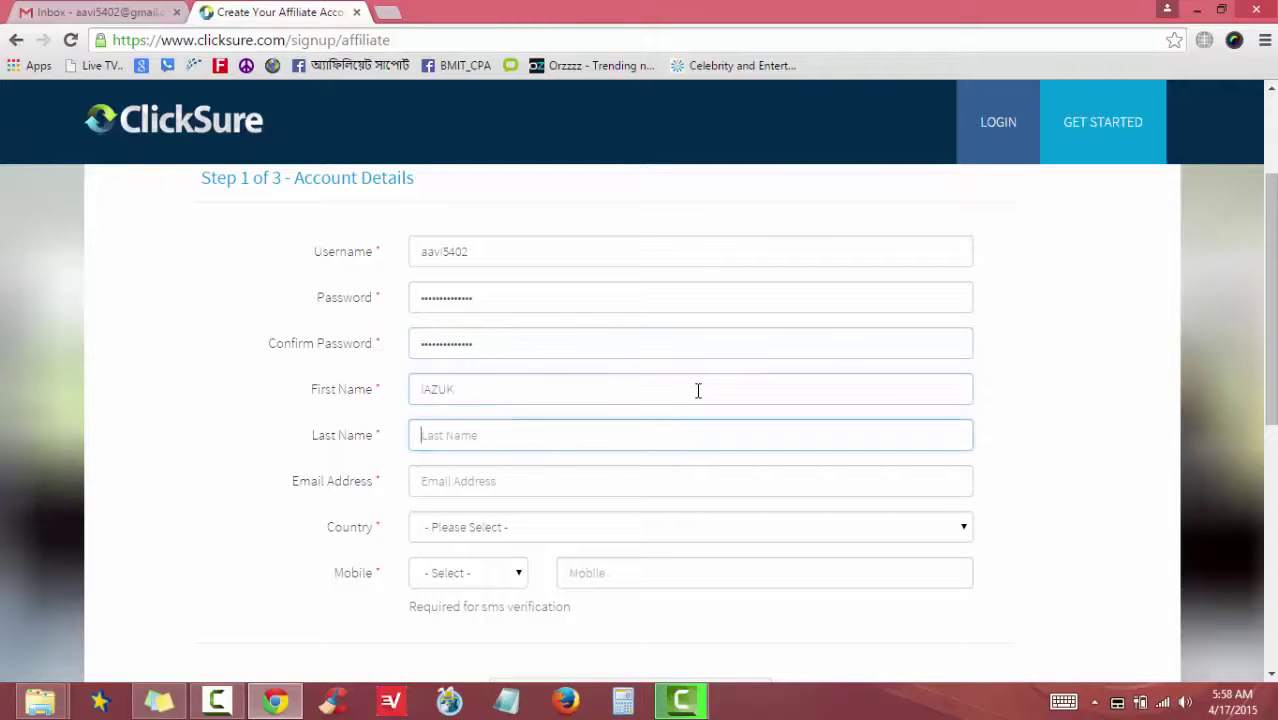
left_click(452, 389)
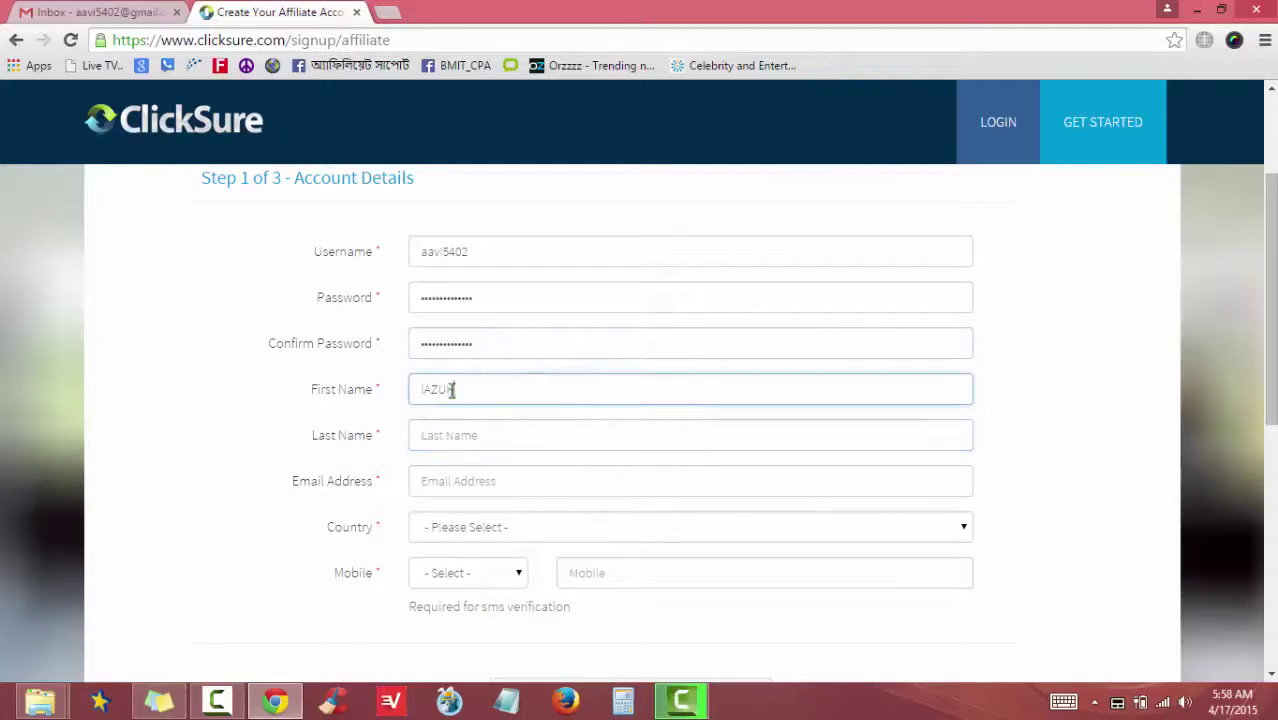
left_click_drag(452, 389, 354, 397)
key("Tab")
key("Tab")
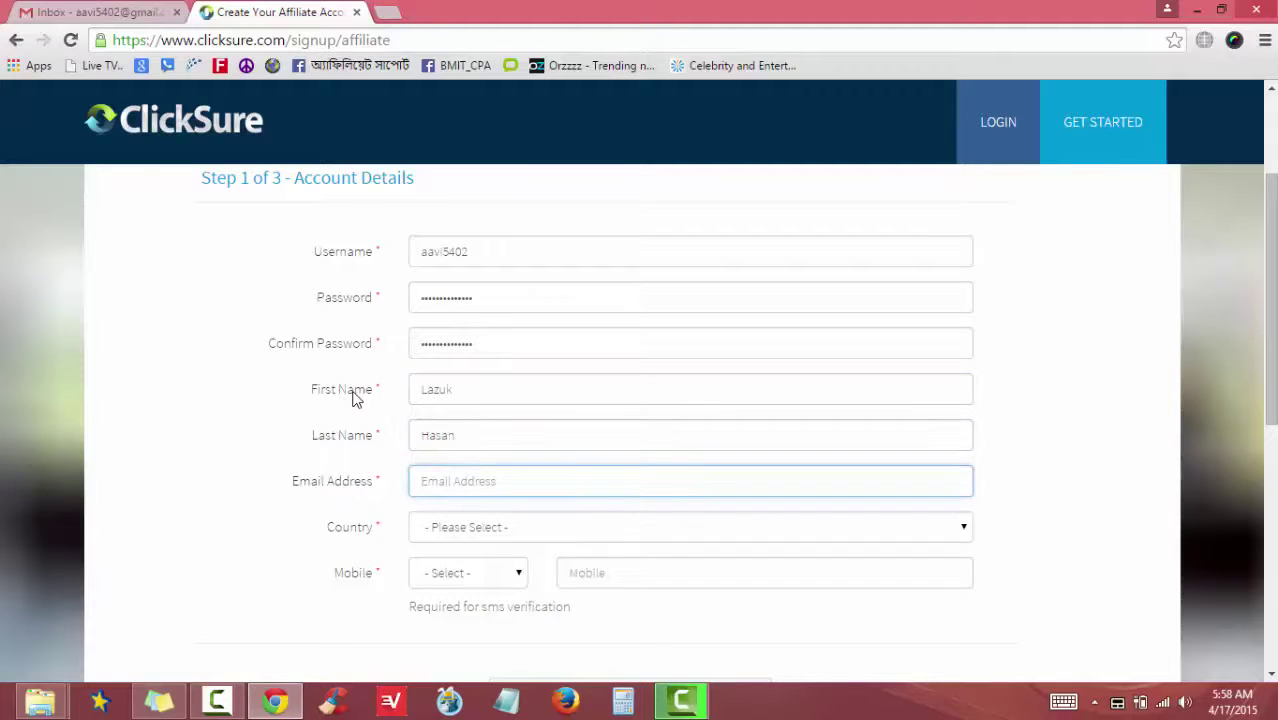
key("ctrl+v")
key("Tab")
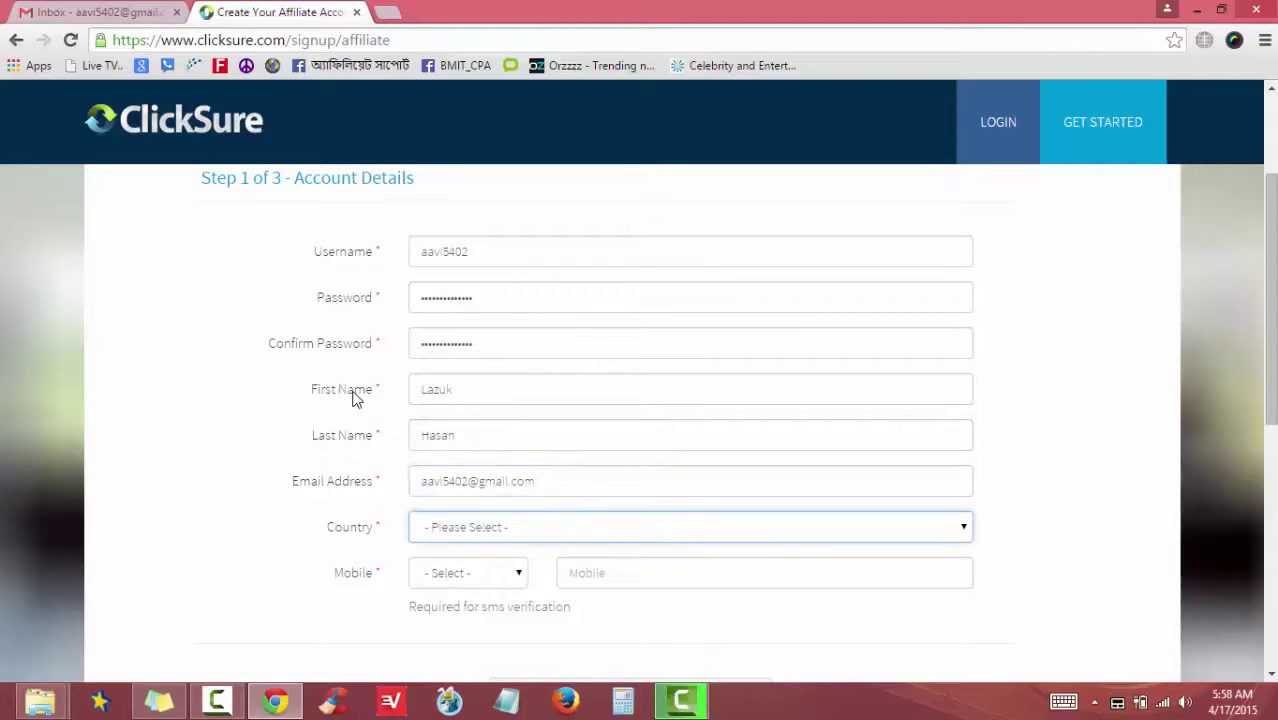
Choose Bangladesh as the country and enter the mobile number.
scroll(355, 397, "down", 2)
left_click(502, 341)
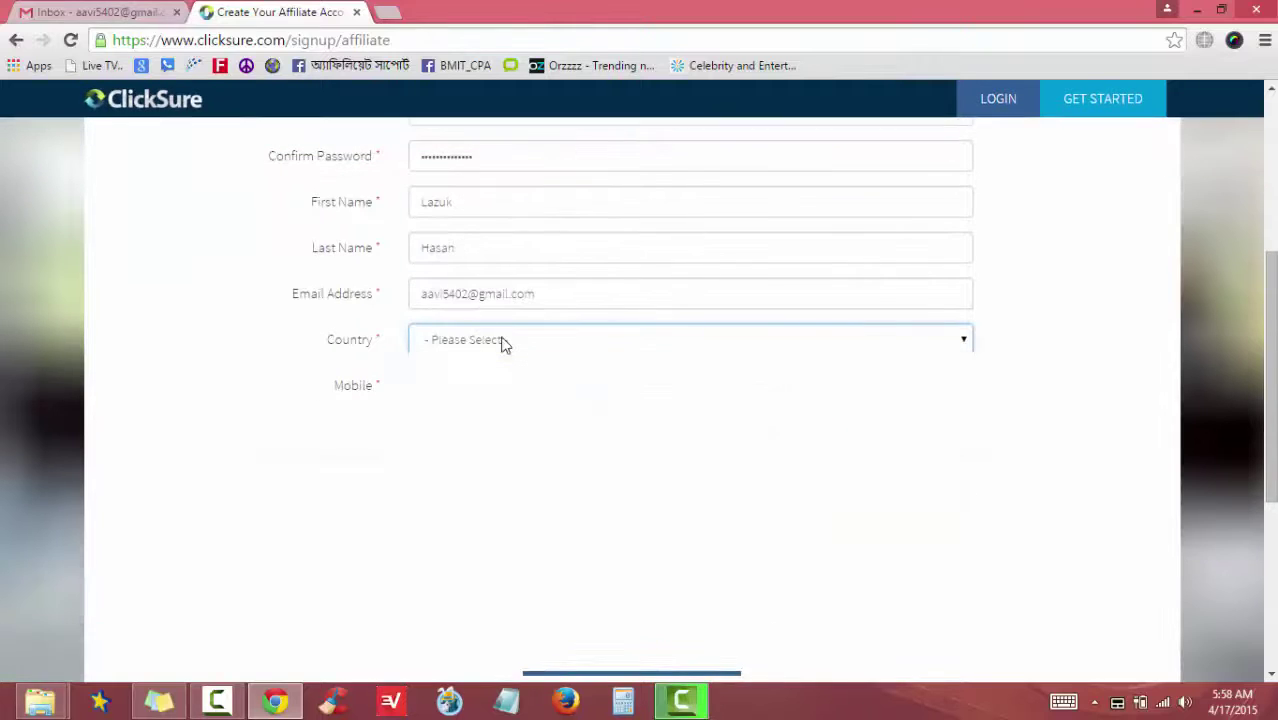
scroll(638, 576, "down", 4)
left_click(566, 626)
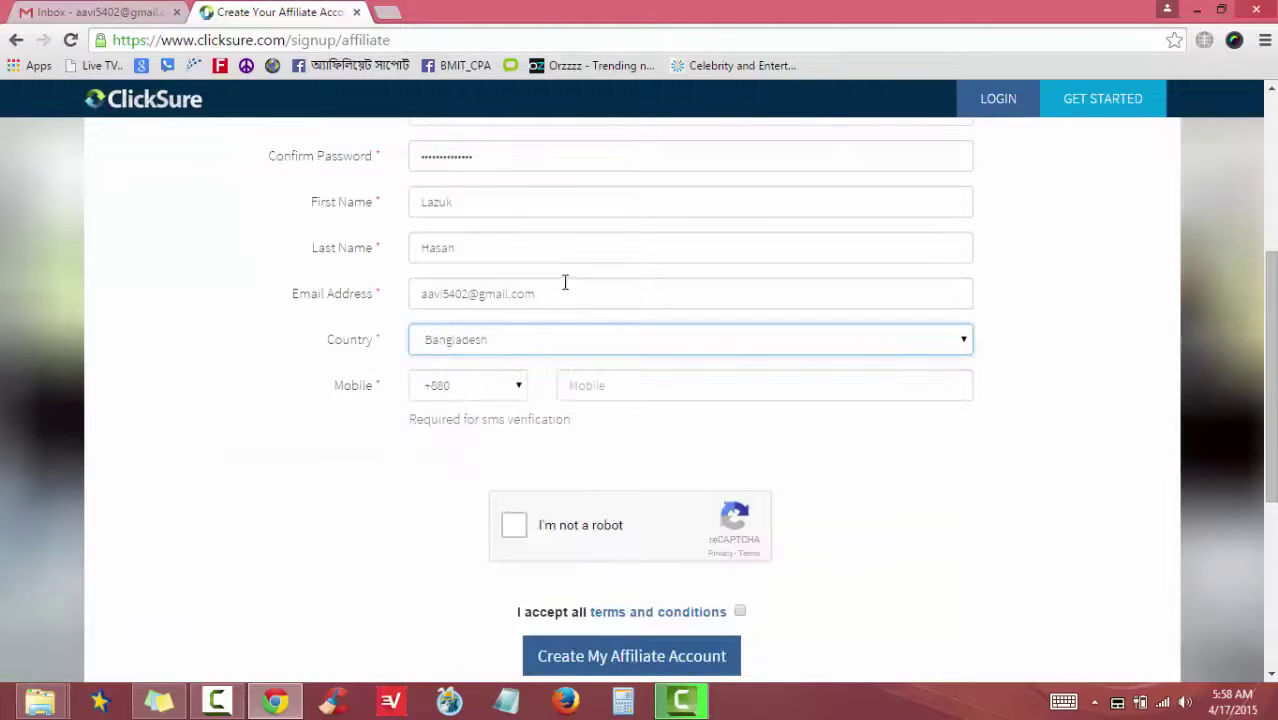
left_click(611, 390)
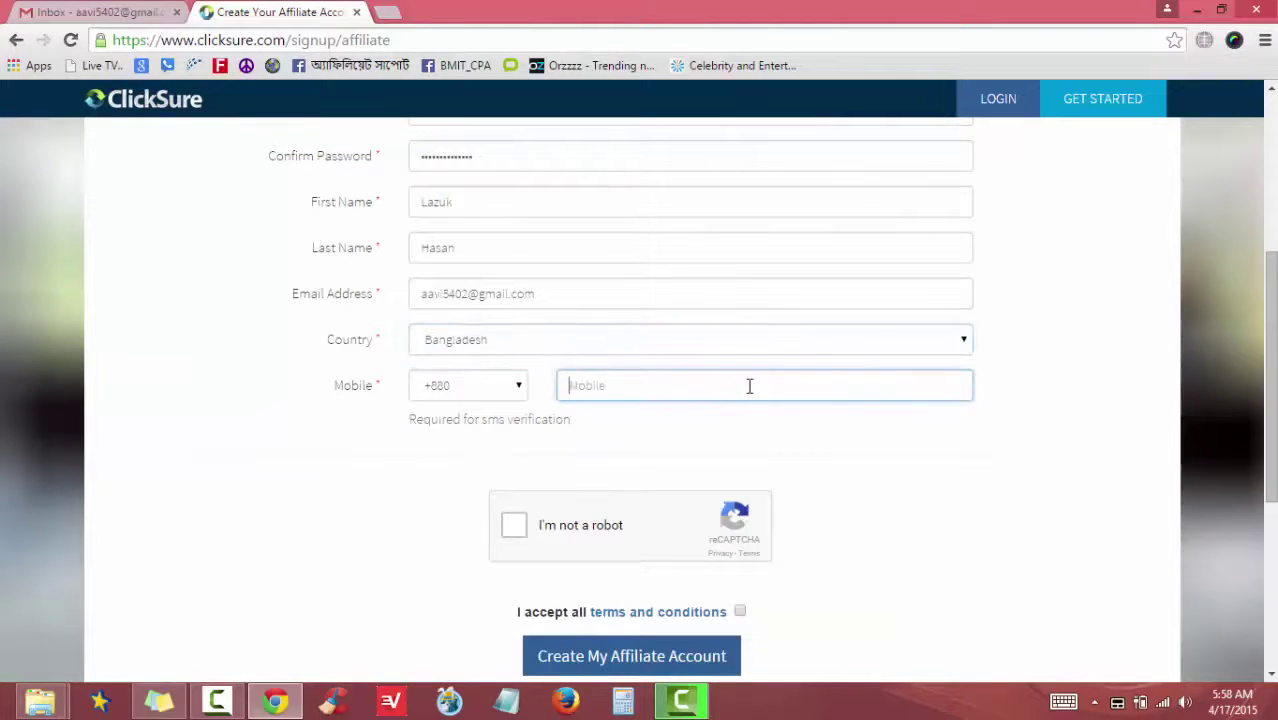
scroll(771, 391, "down", 1)
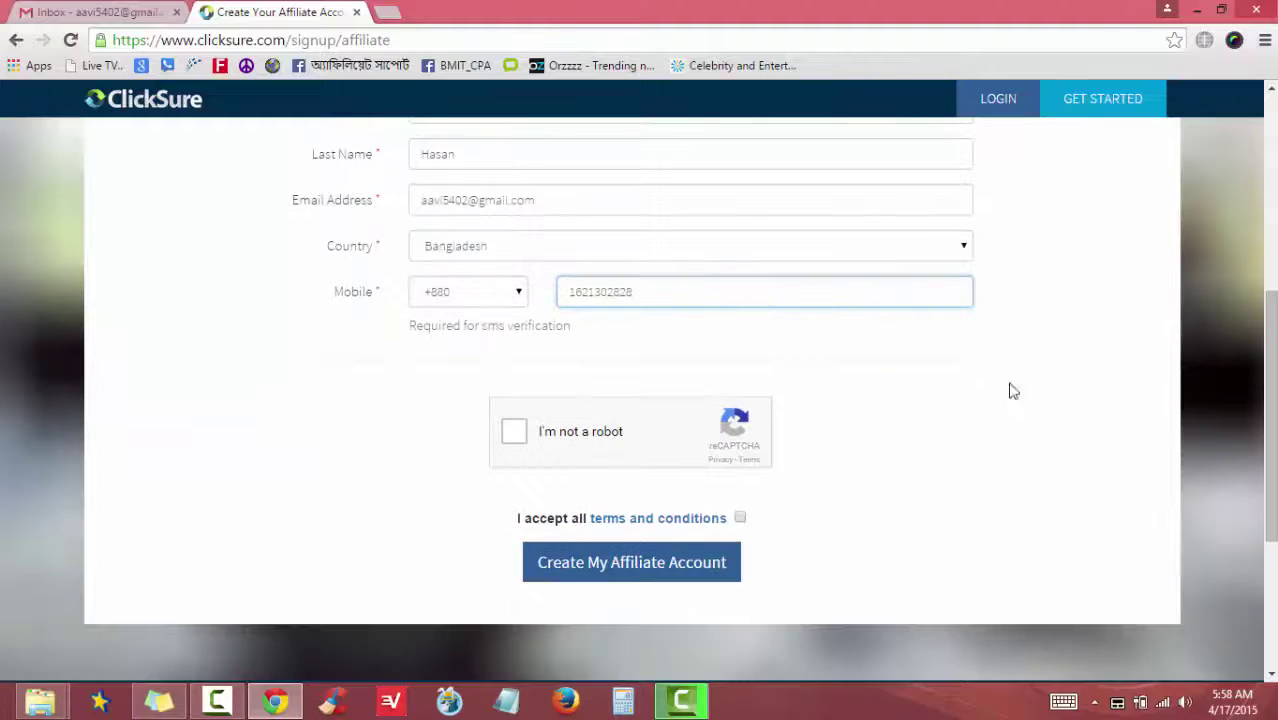
Pass the not-a-robot check, accept the terms, and submit Create My Affiliate Account.
left_click(514, 440)
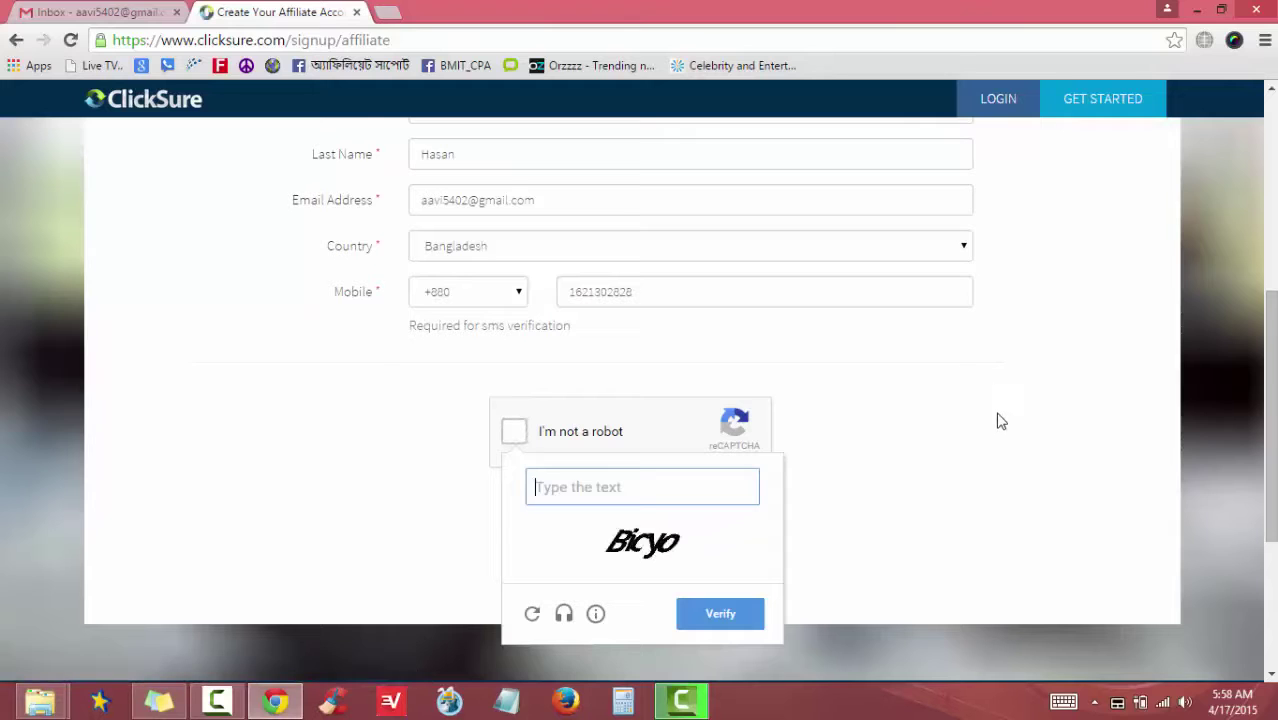
type("Bicyo")
left_click(727, 616)
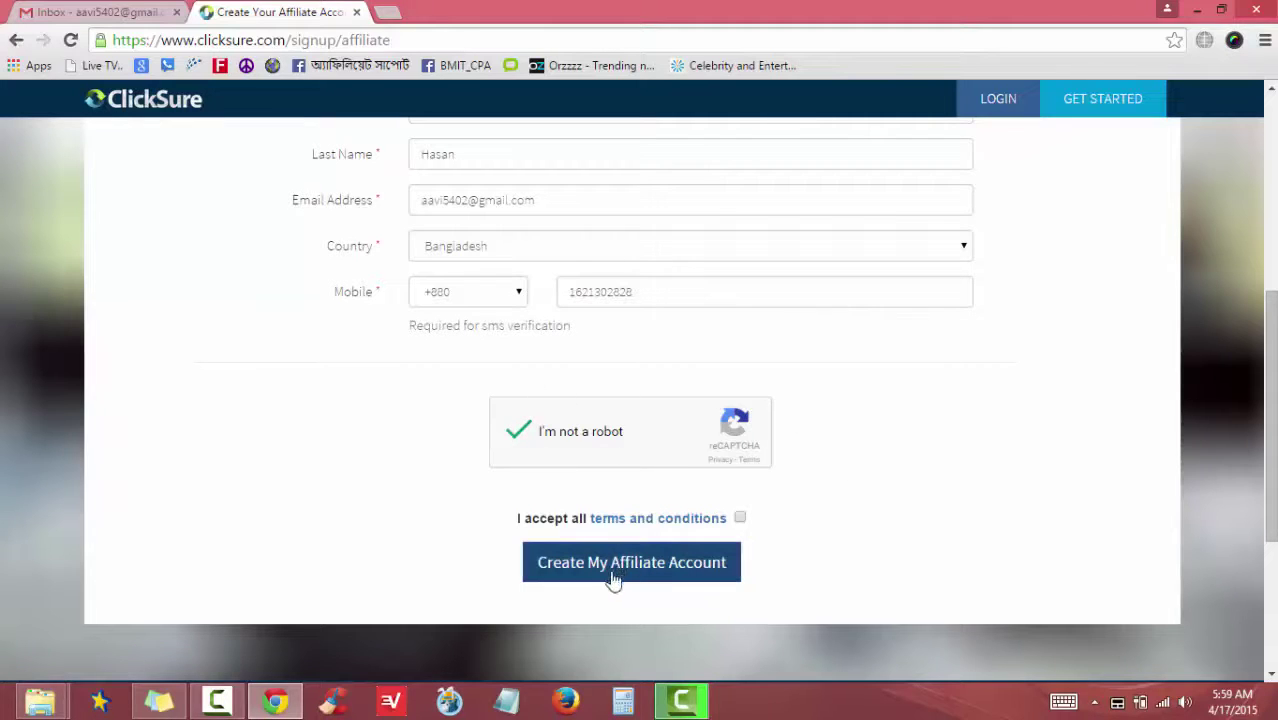
left_click(641, 575)
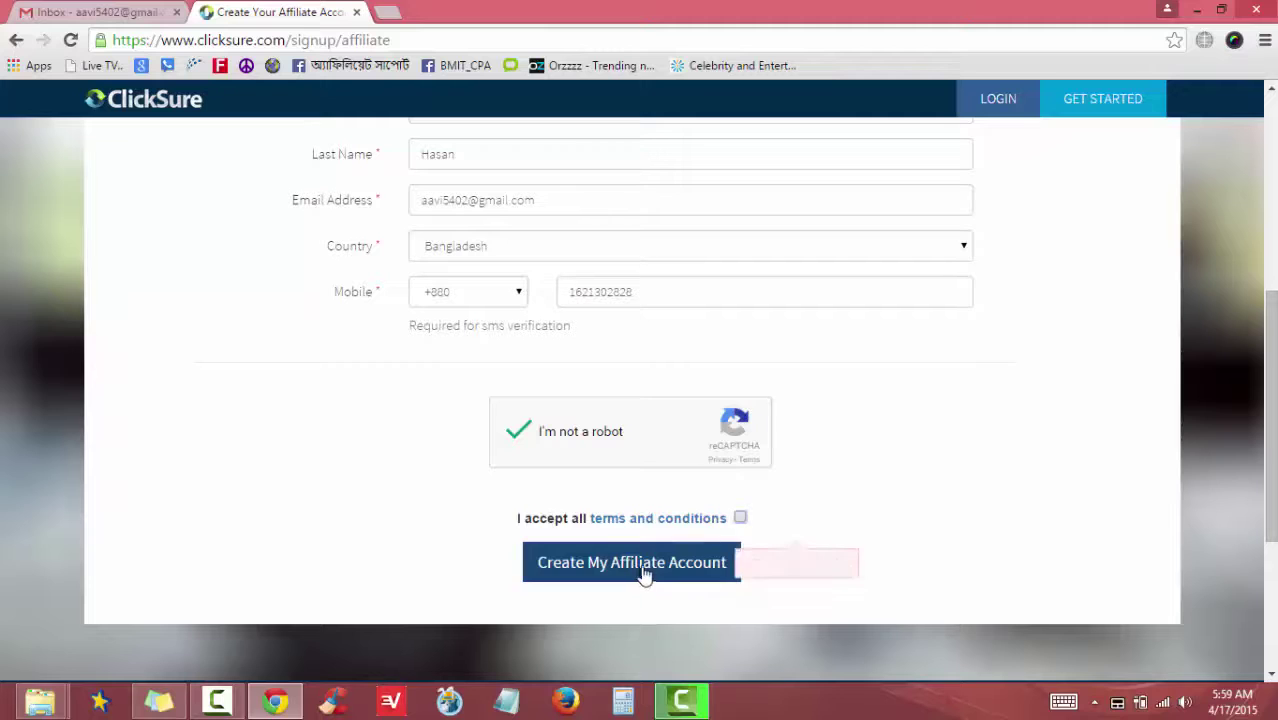
left_click(740, 519)
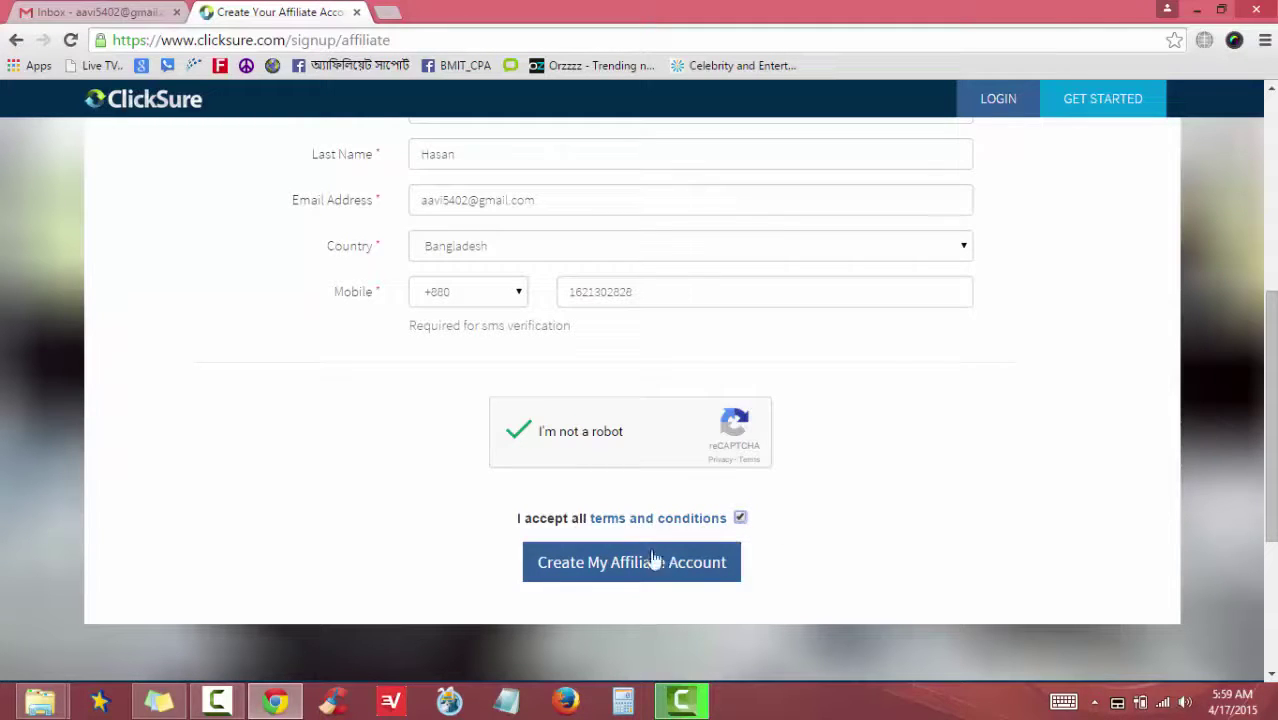
left_click(699, 563)
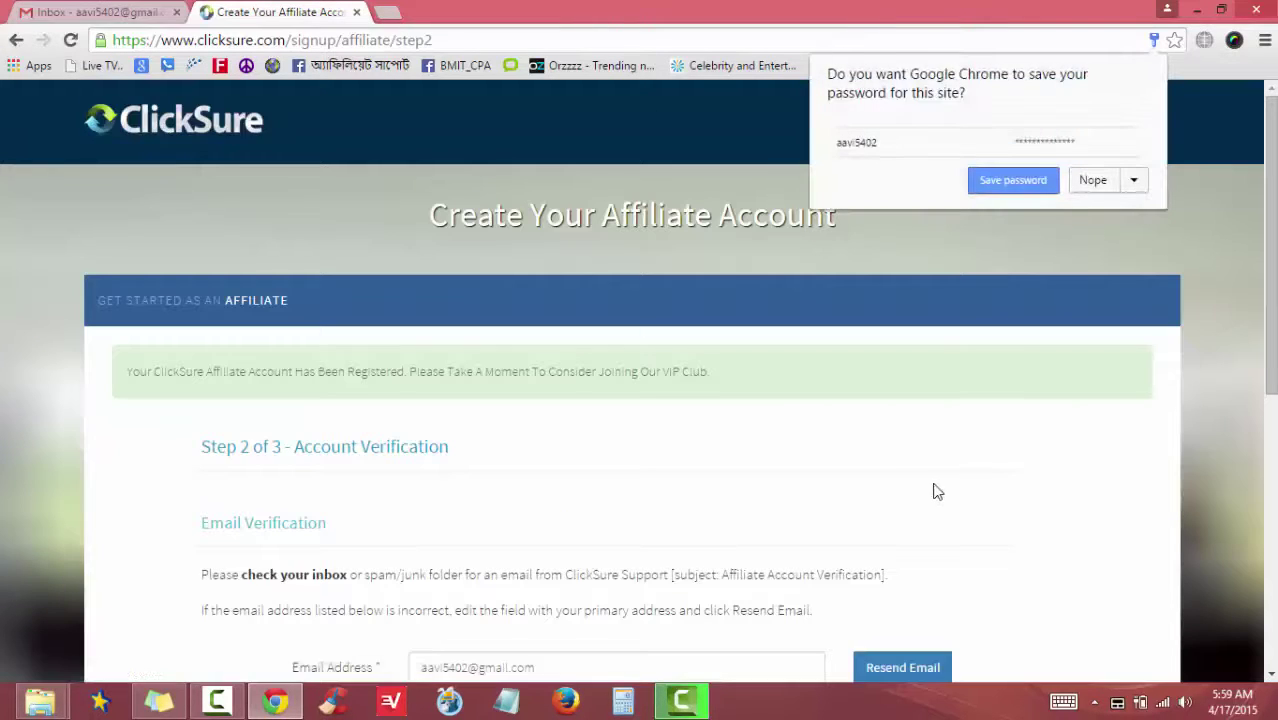
Decline saving the password, review the Step 2 verification page, and switch to Gmail.
left_click(940, 456)
scroll(411, 600, "down", 2)
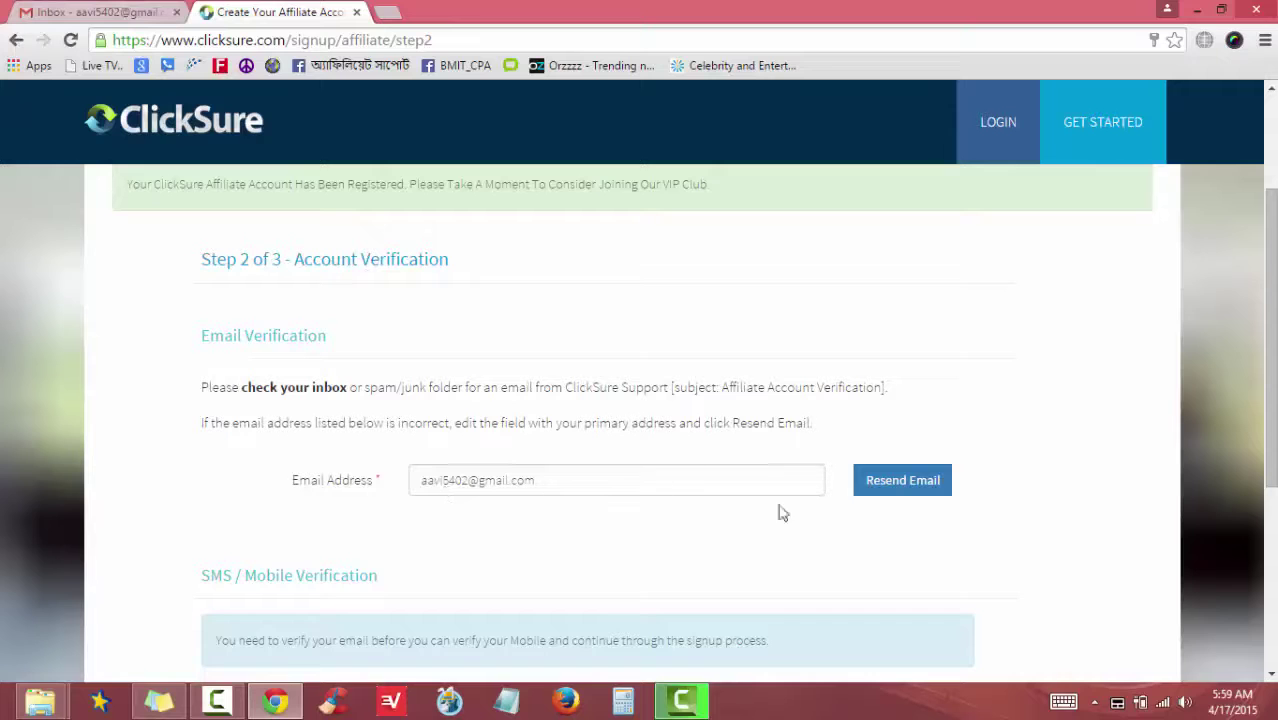
left_click(55, 14)
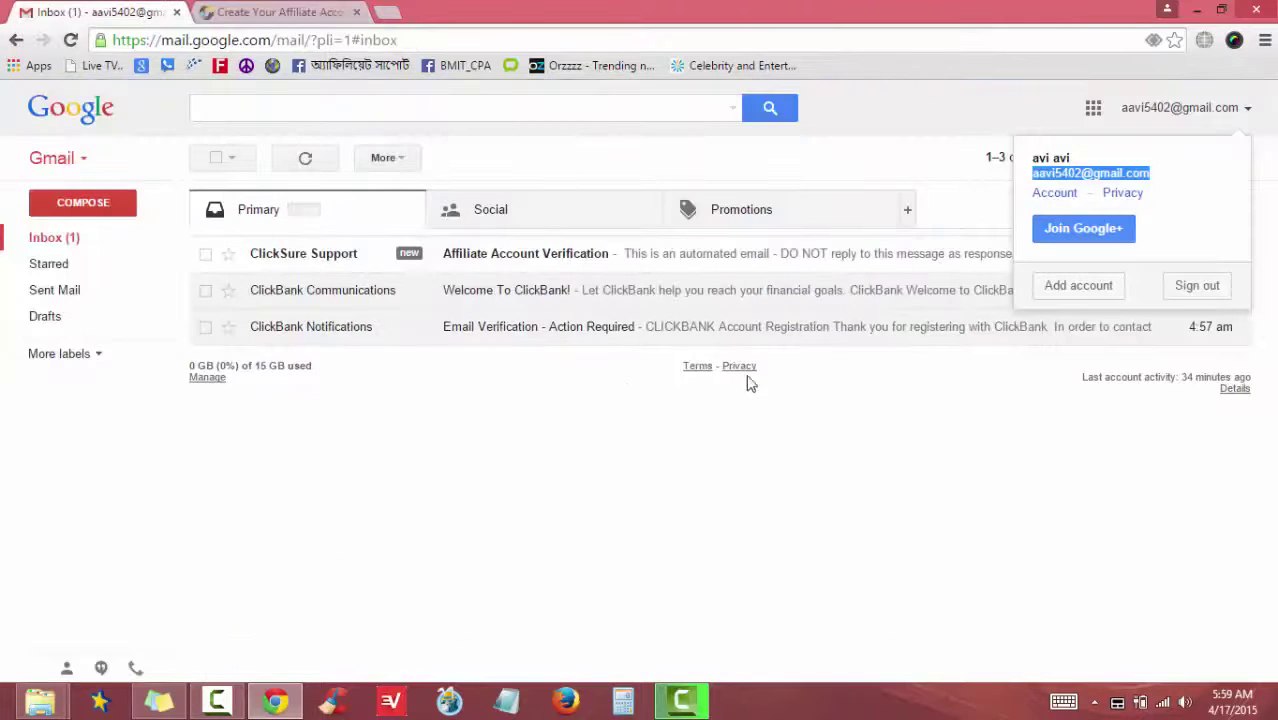
Open ClickSure Support's Affiliate Account Verification e-mail and follow its verification link.
left_click(531, 262)
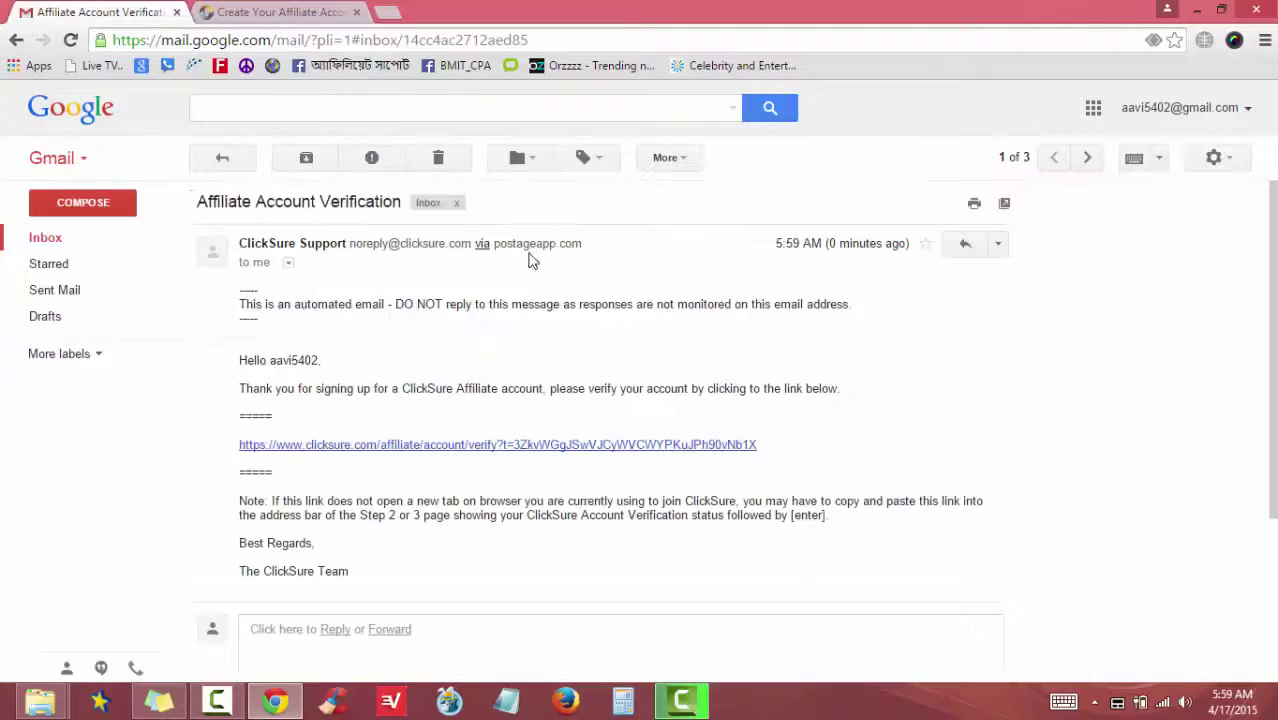
left_click(413, 453)
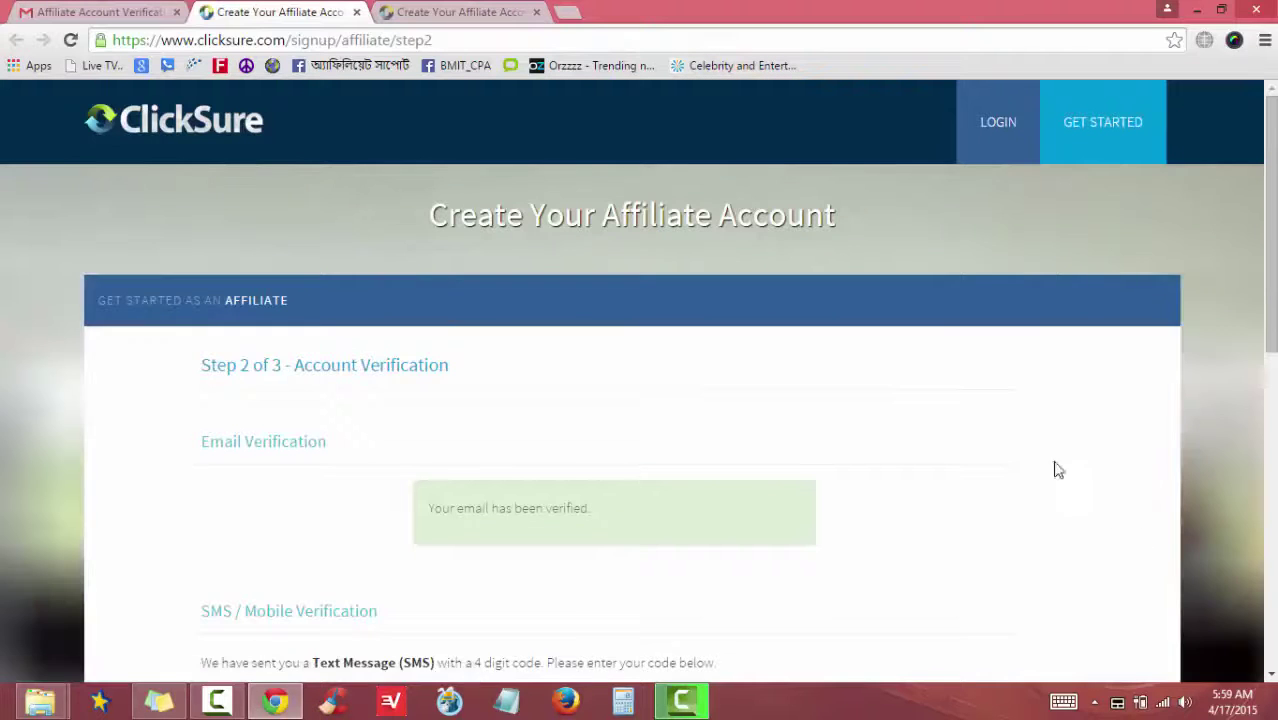
Resend the SMS code, enter the received 4-digit code, and continue to Step 3.
scroll(1045, 449, "down", 2)
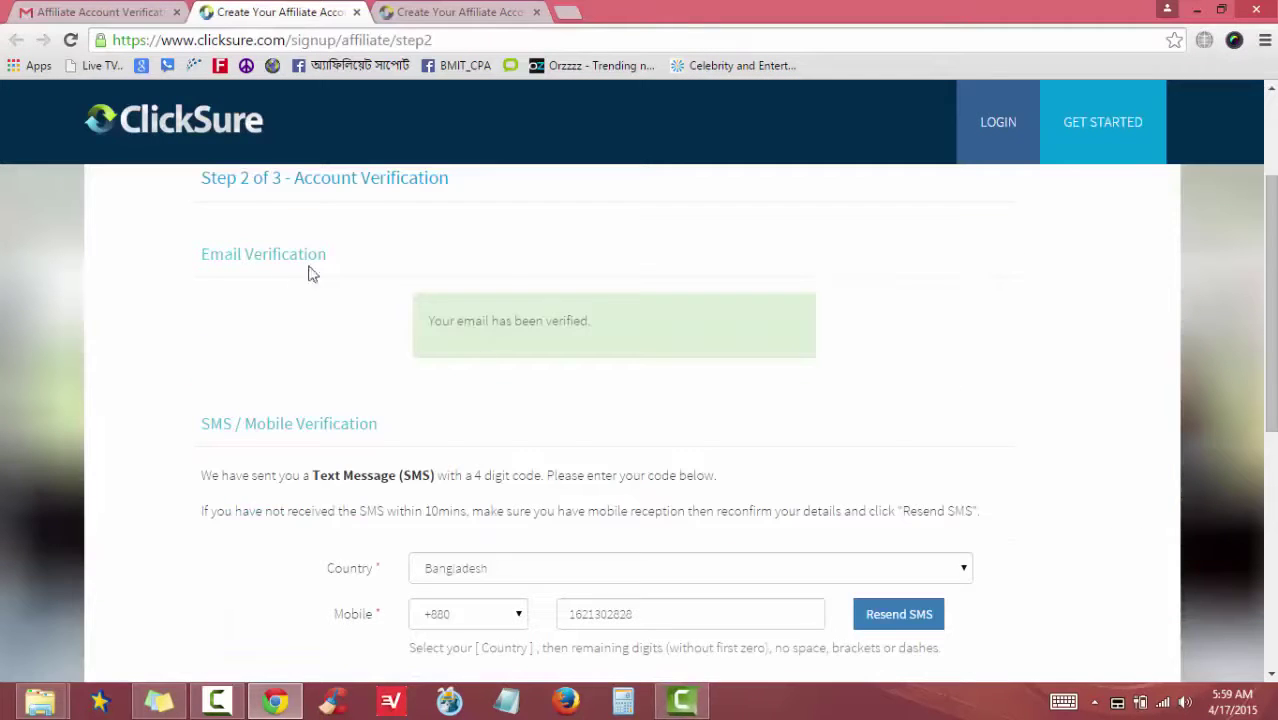
left_click_drag(430, 320, 548, 320)
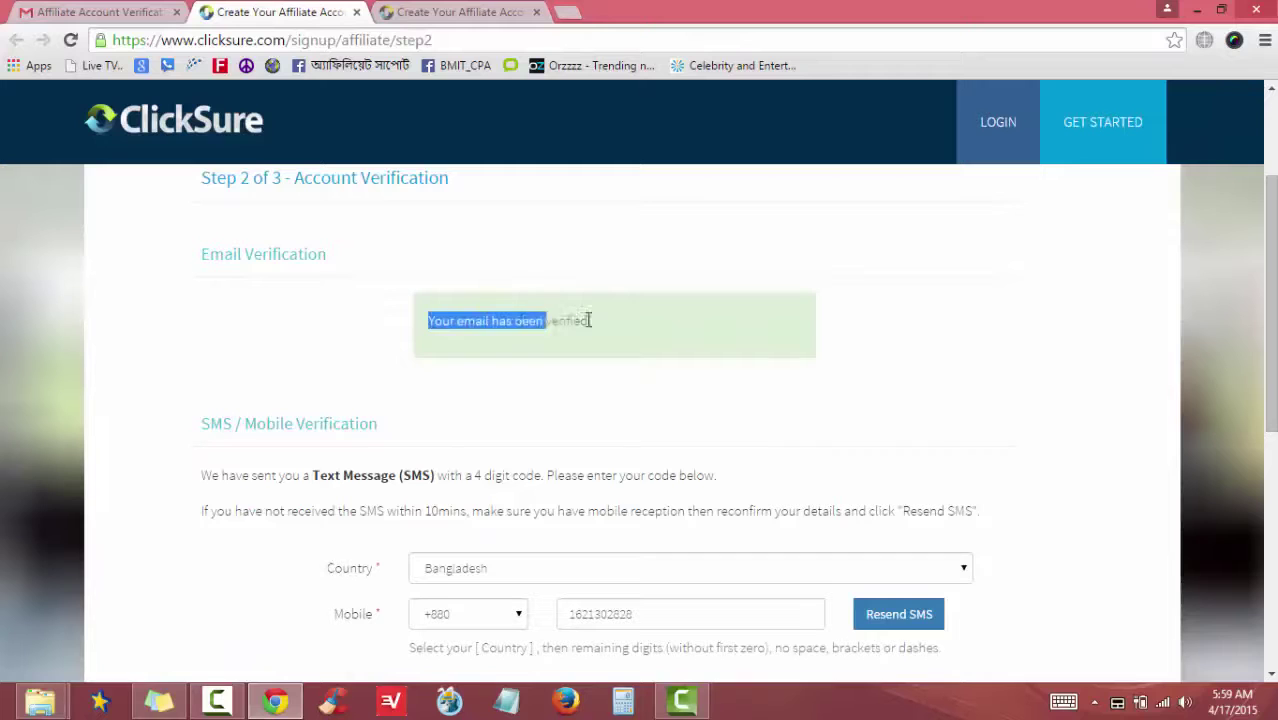
left_click(650, 325)
scroll(625, 419, "down", 2)
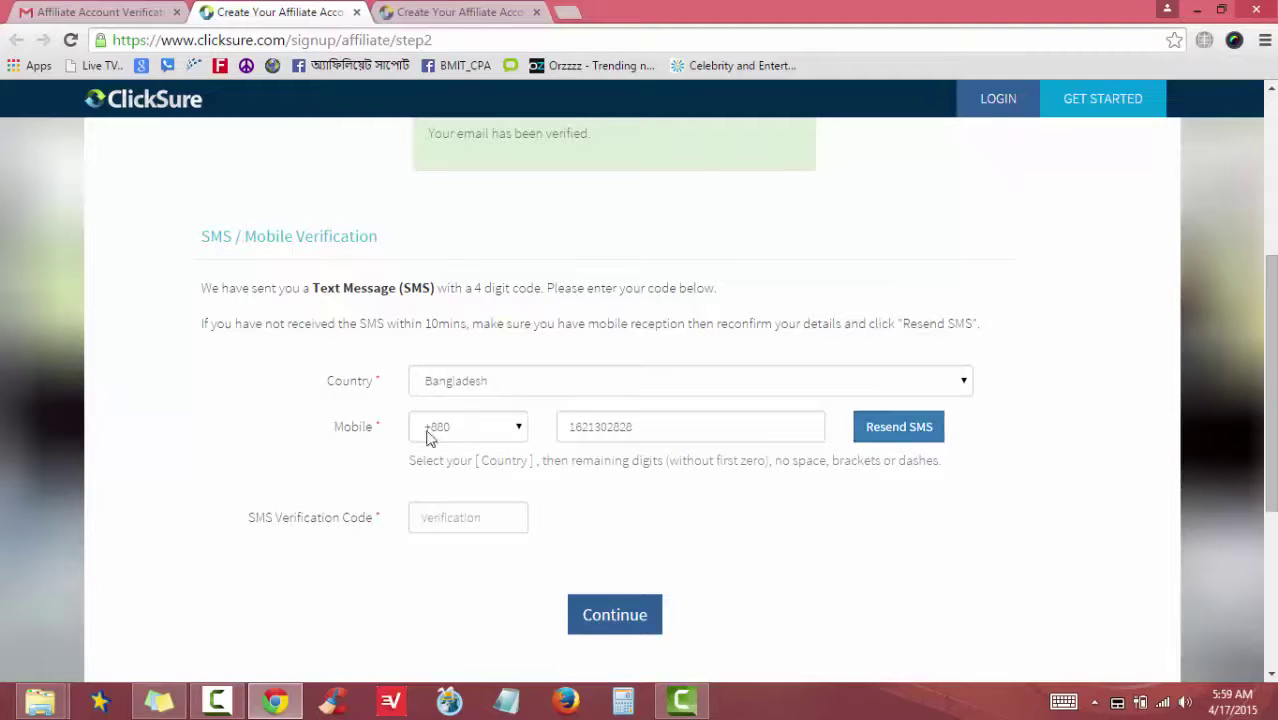
left_click(912, 434)
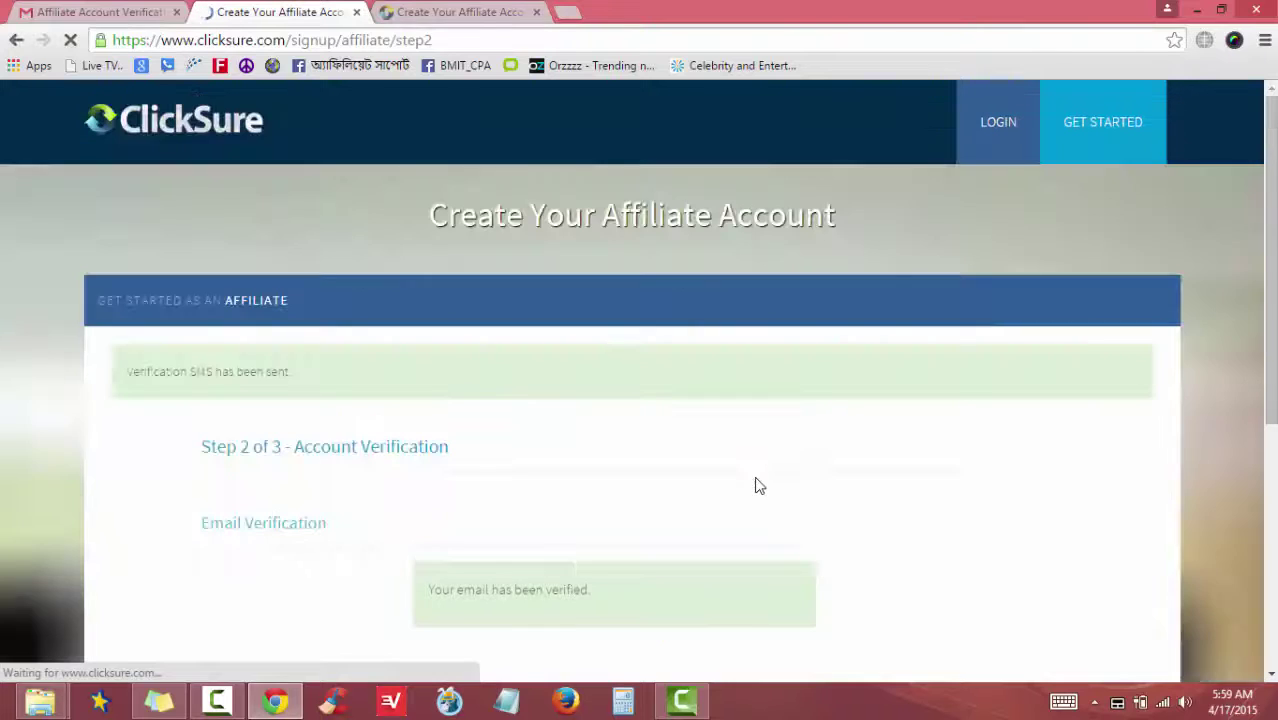
scroll(760, 470, "down", 5)
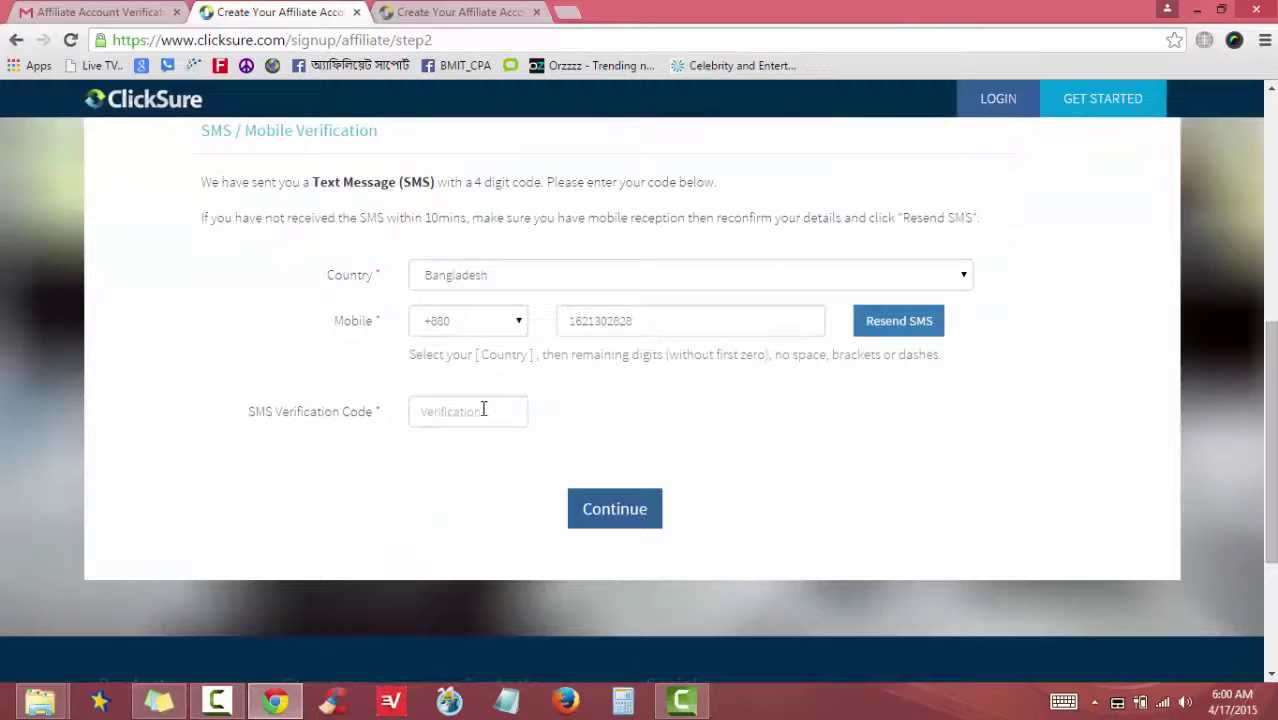
left_click(483, 410)
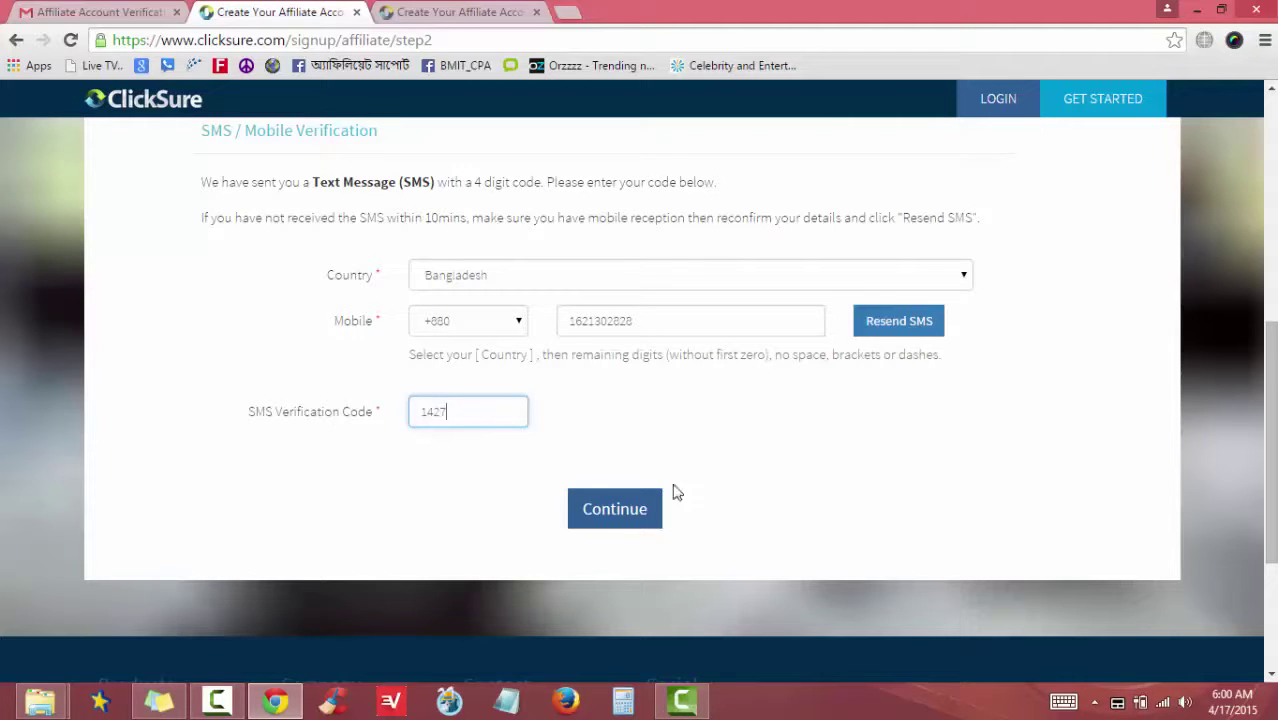
left_click(610, 510)
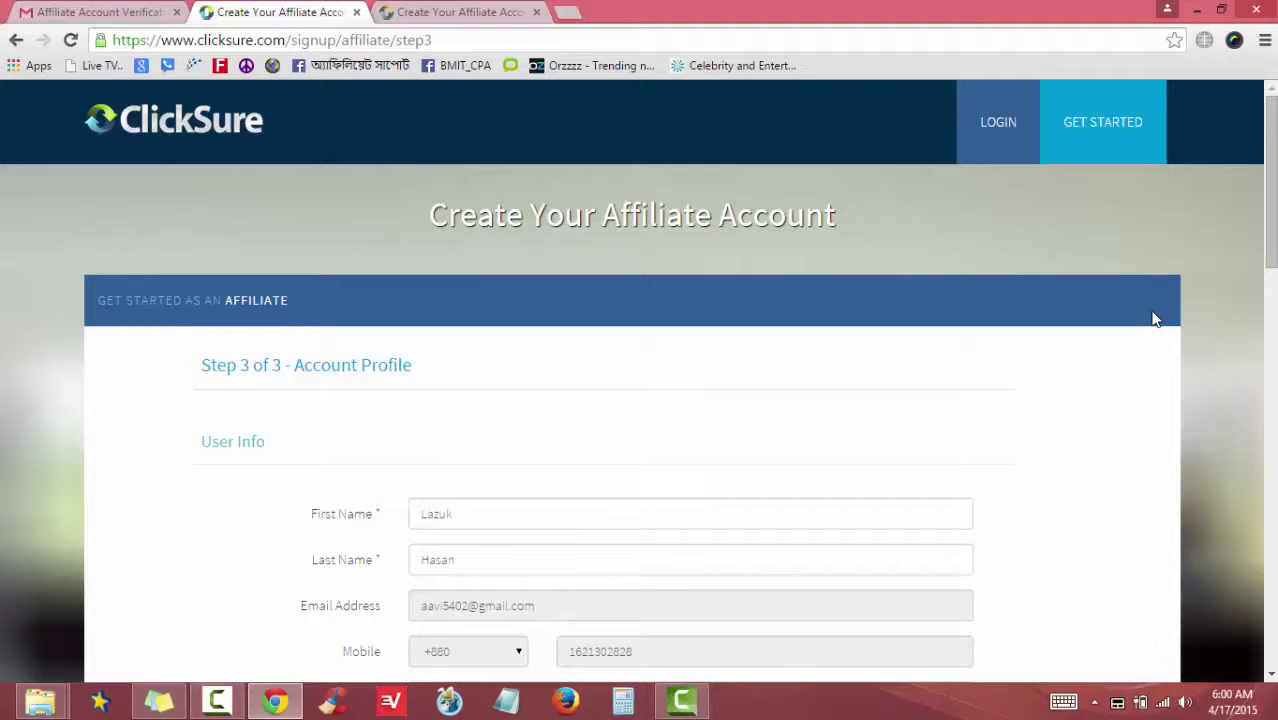
scroll(1154, 318, "down", 5)
scroll(1150, 326, "up", 2)
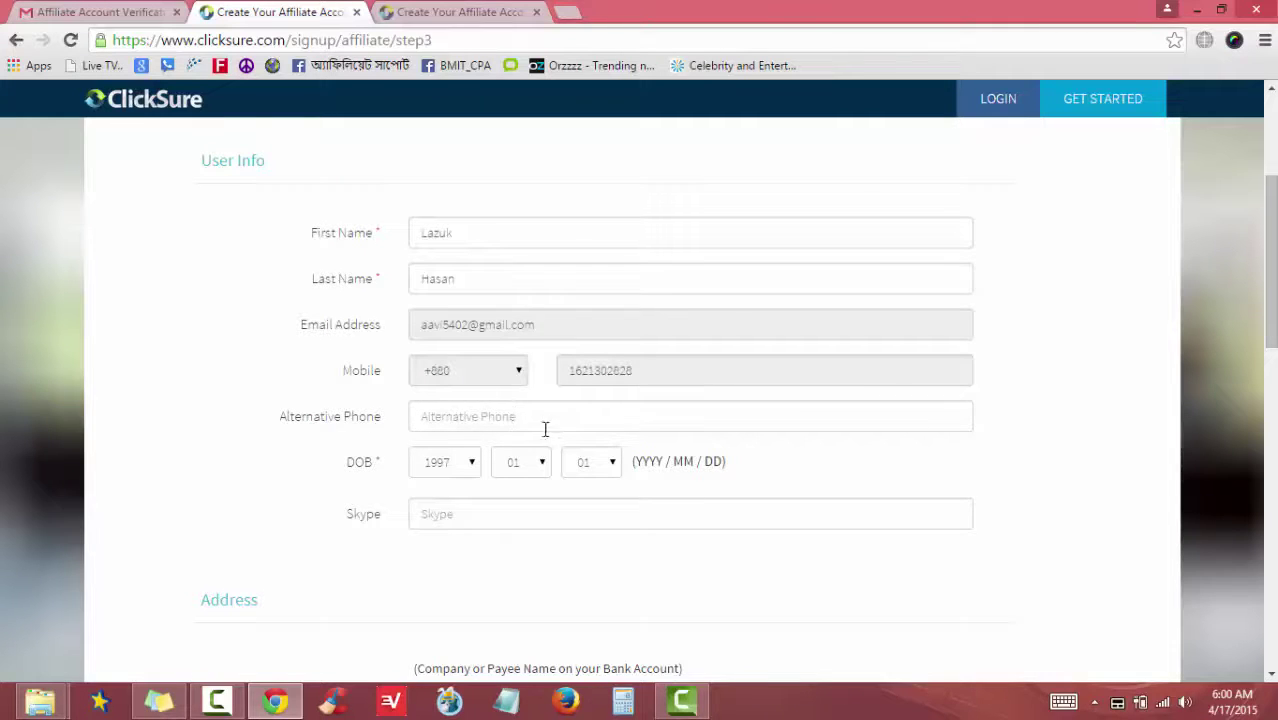
left_click(470, 463)
scroll(465, 340, "down", 5)
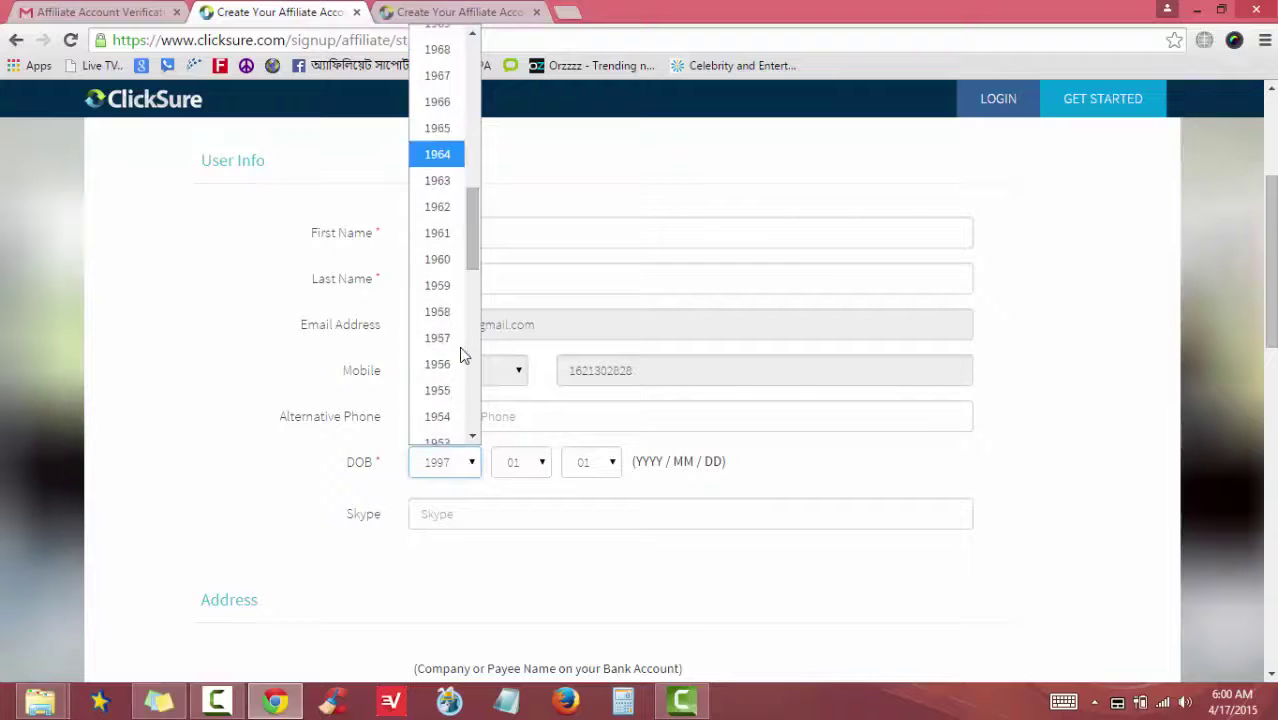
scroll(462, 314, "up", 5)
left_click_drag(472, 123, 472, 93)
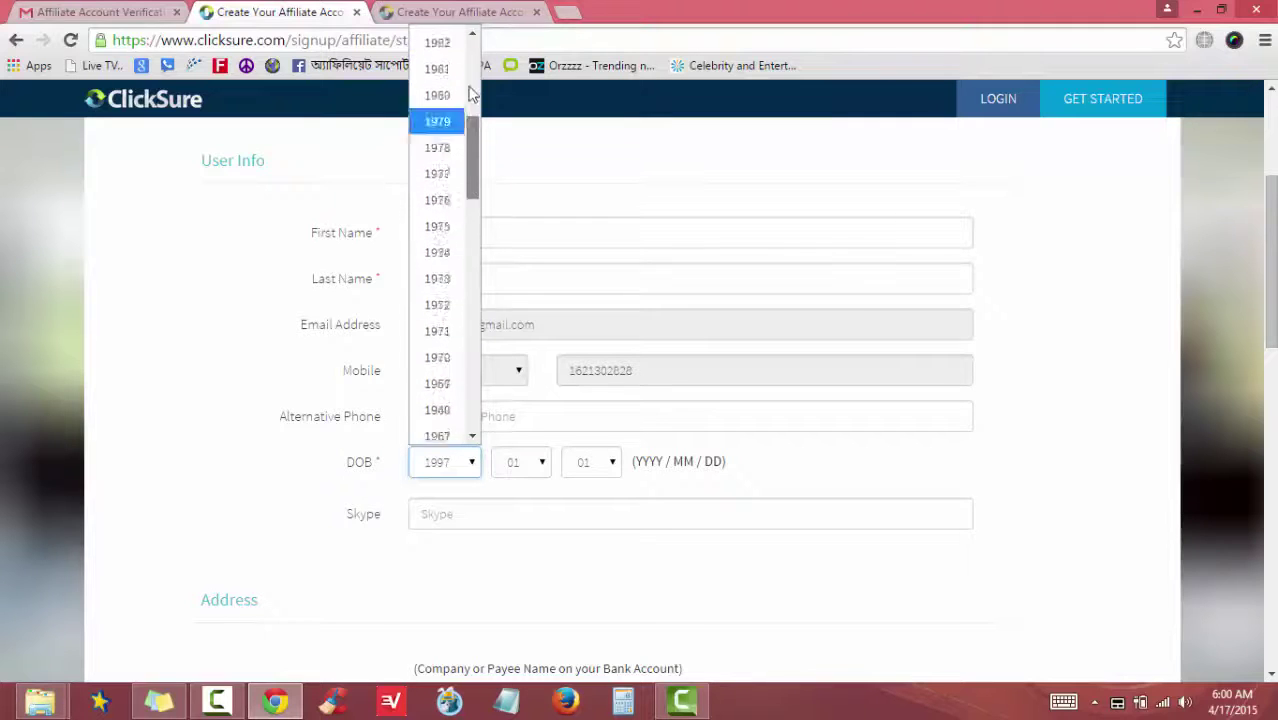
scroll(472, 93, "up", 3)
left_click(451, 165)
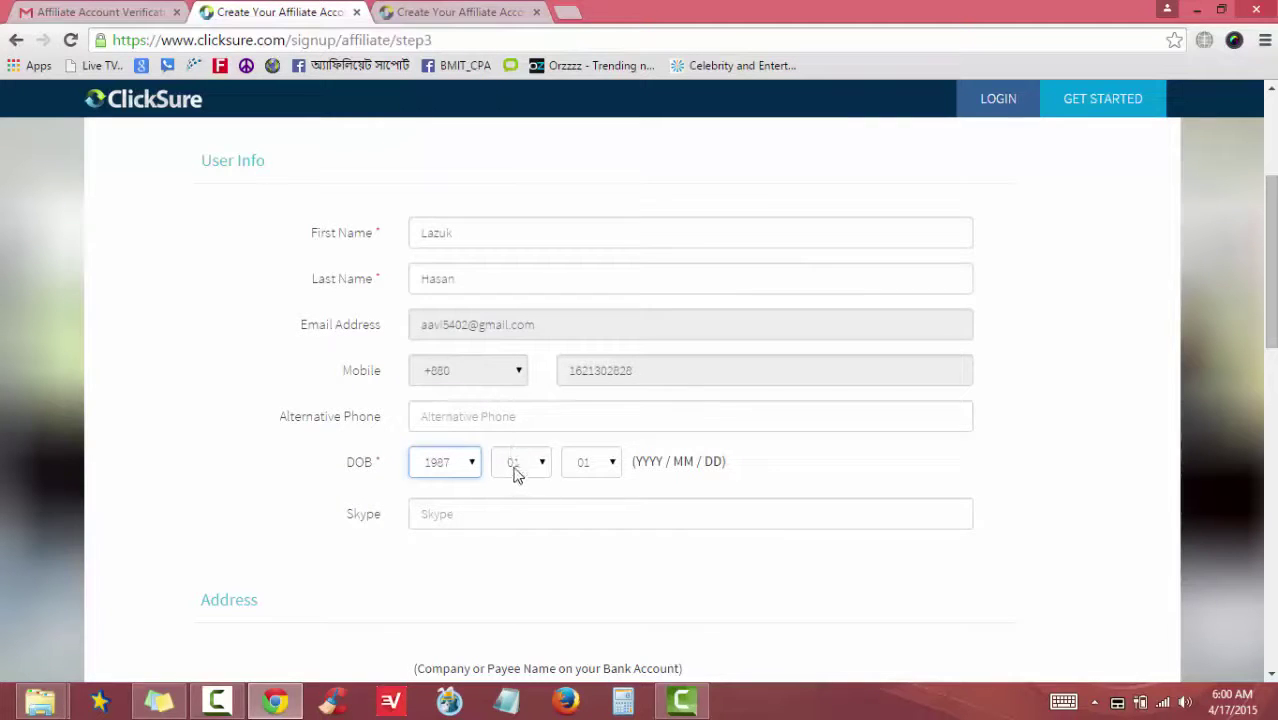
left_click(519, 474)
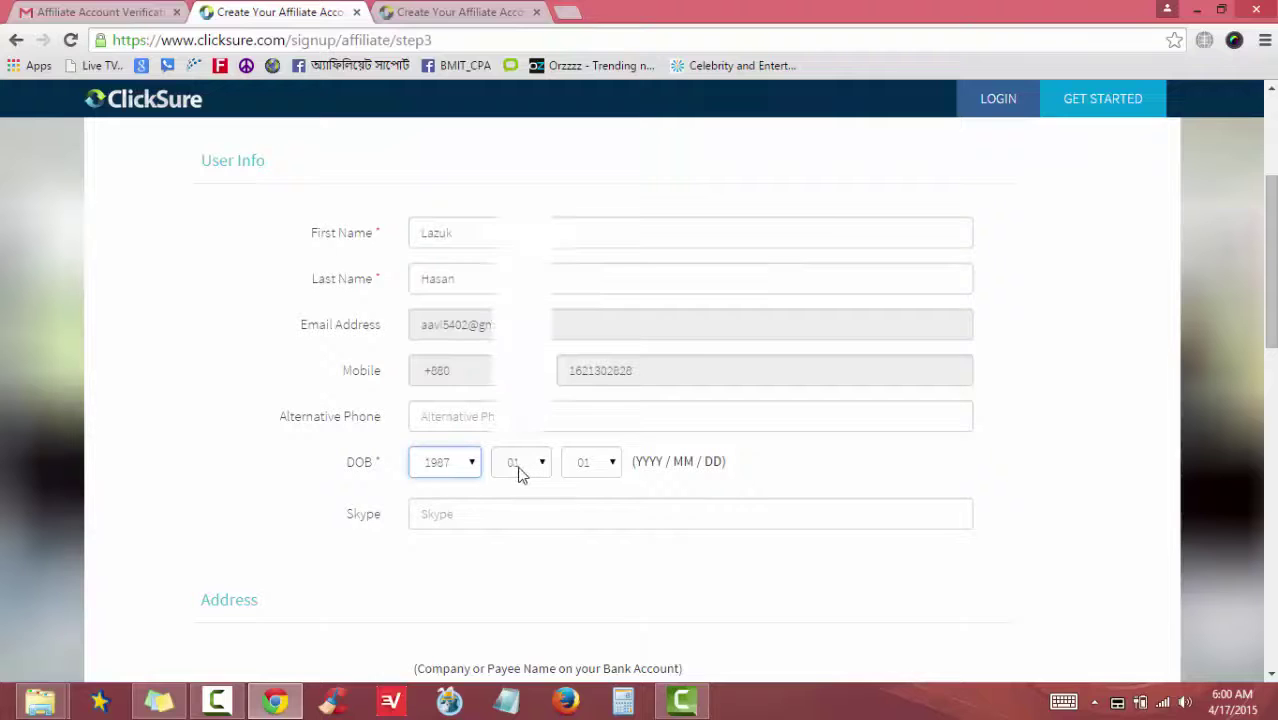
left_click(541, 250)
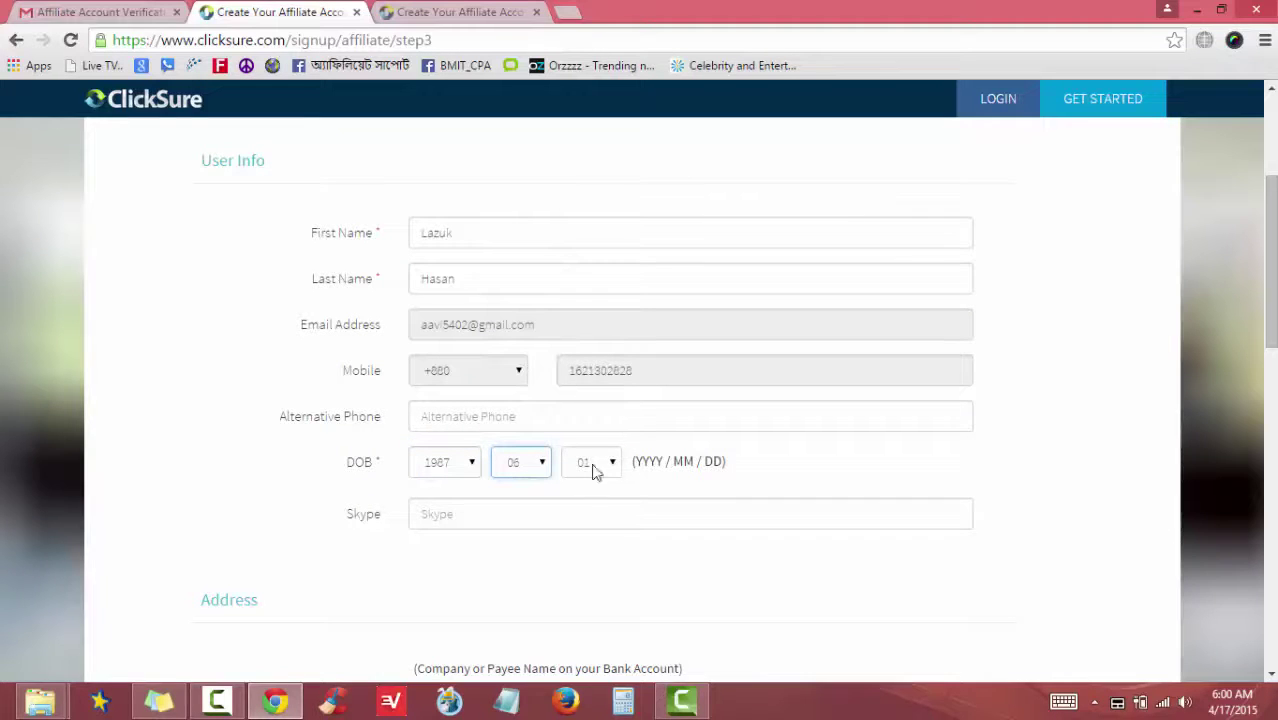
Enter the Skype username in the Account Profile.
scroll(827, 480, "down", 2)
left_click(501, 330)
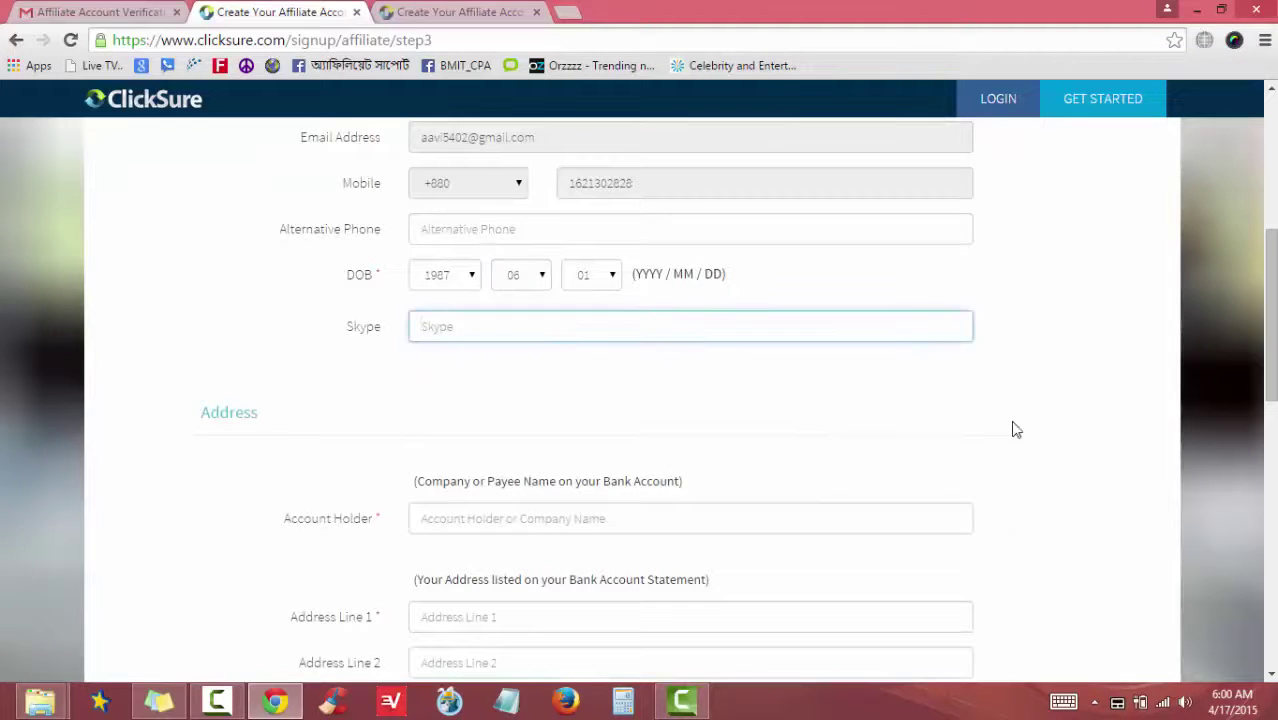
type("am")
scroll(1012, 428, "down", 2)
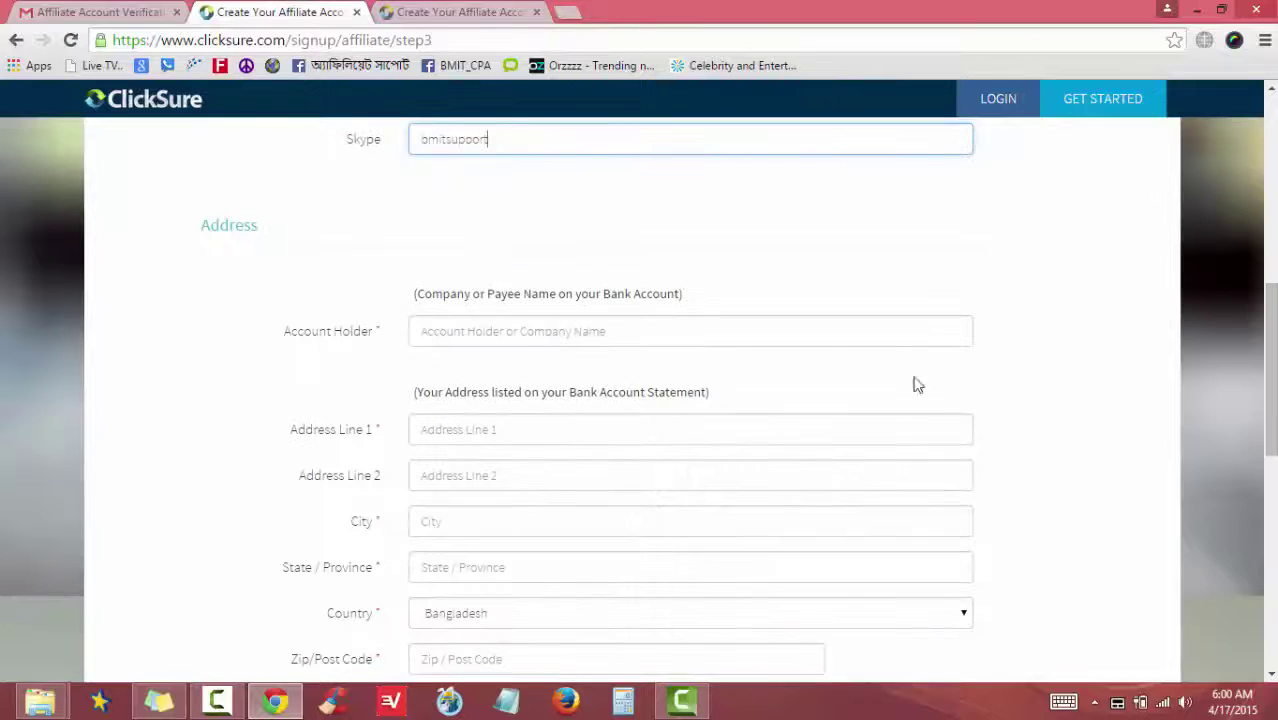
left_click(496, 331)
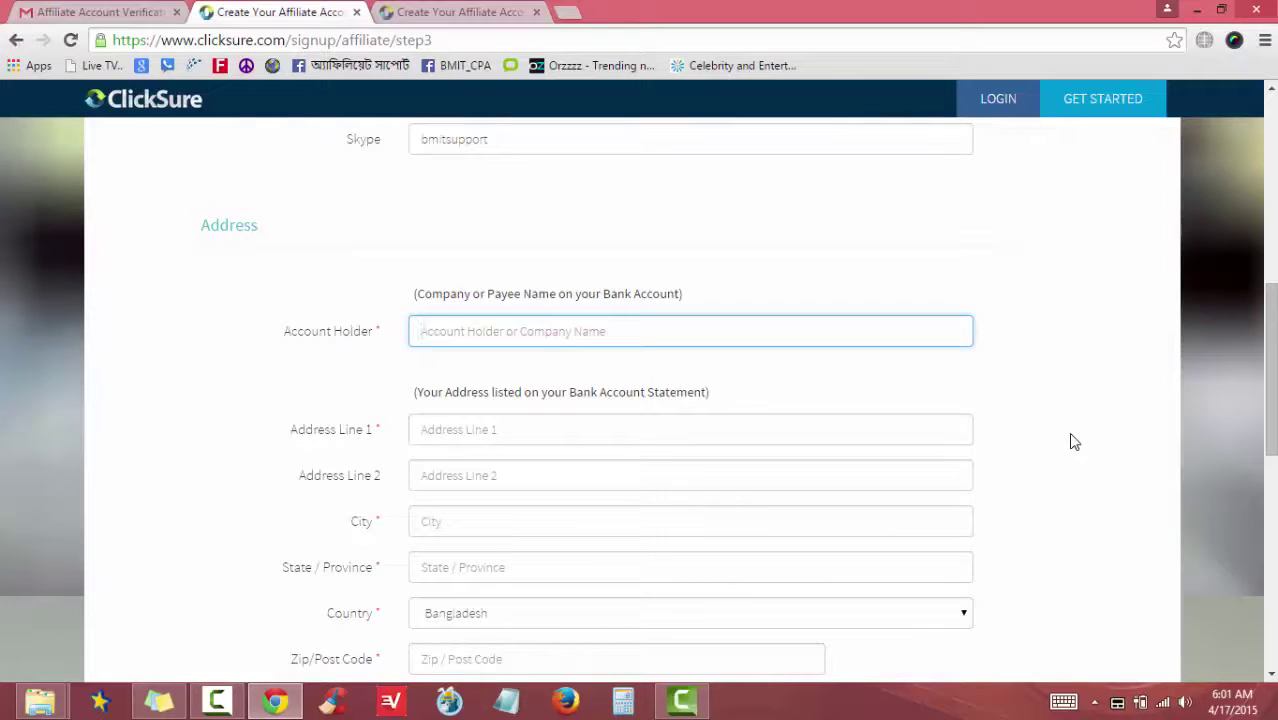
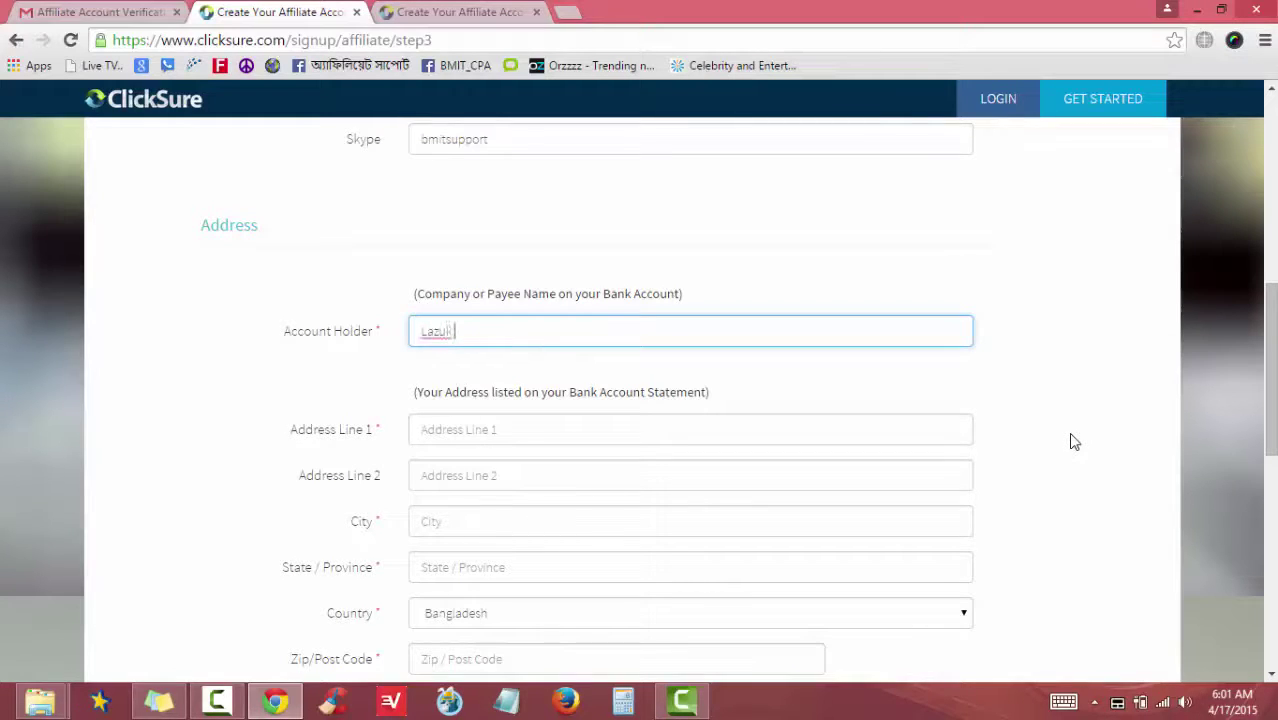
Enter the account holder's full name, street address and city.
key("Tab")
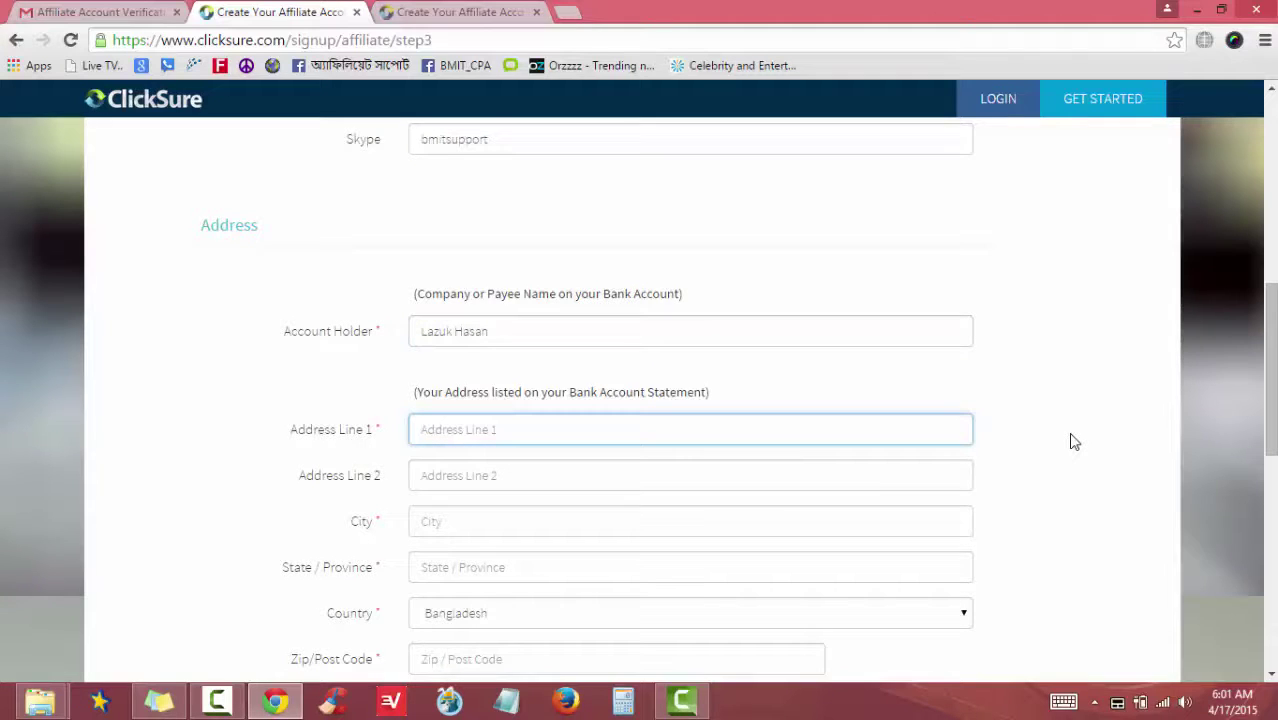
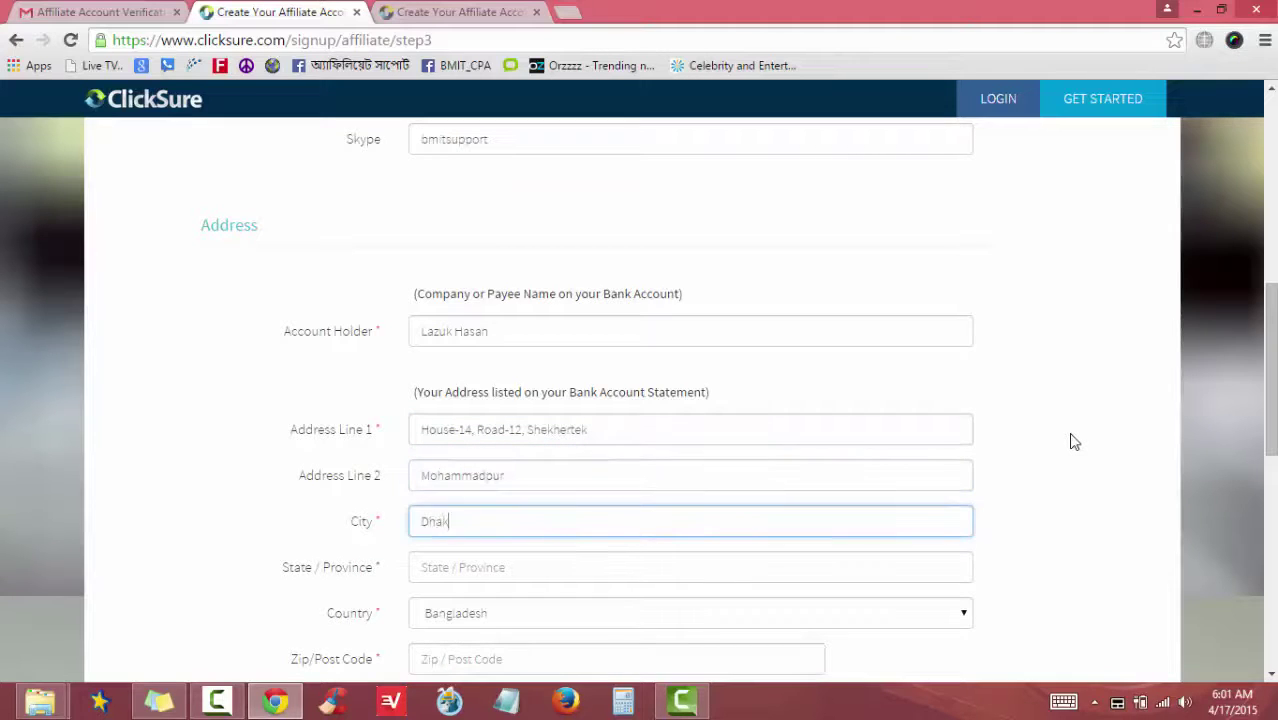
Fill in the state/province, country and zip/post code to complete the address.
key("Tab")
type("Dhaka")
key("Tab")
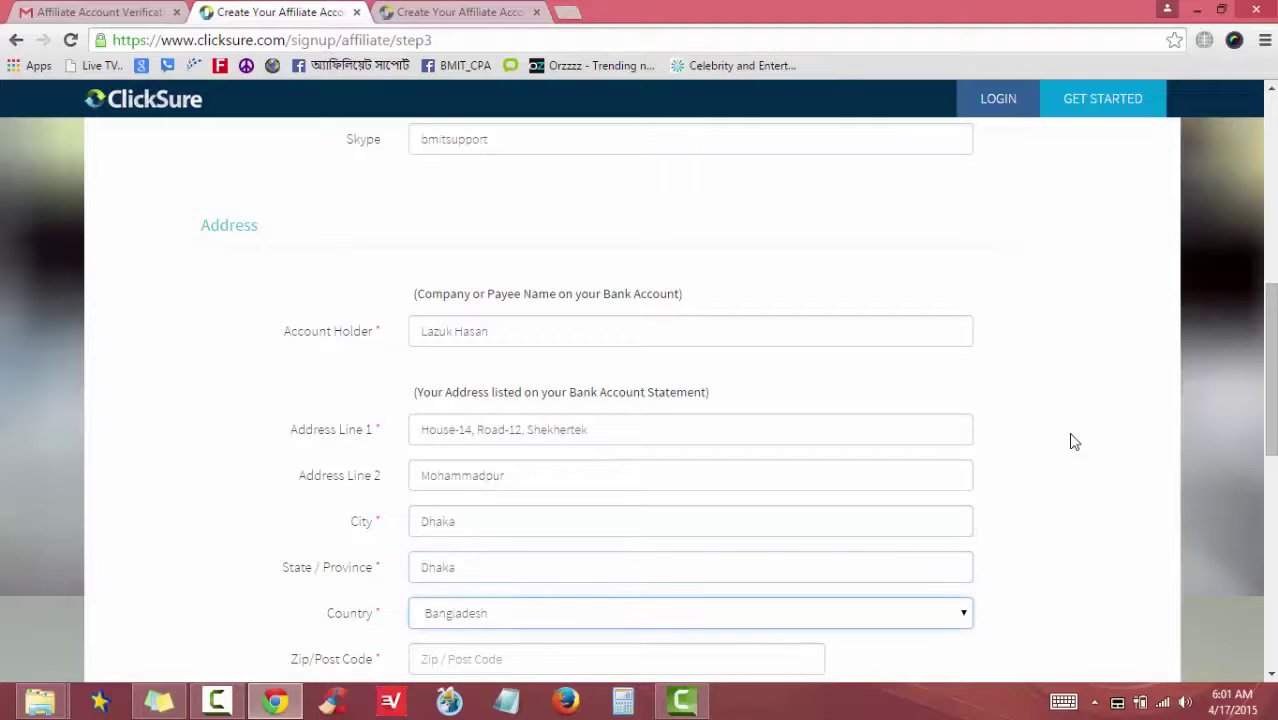
scroll(1072, 446, "down", 3)
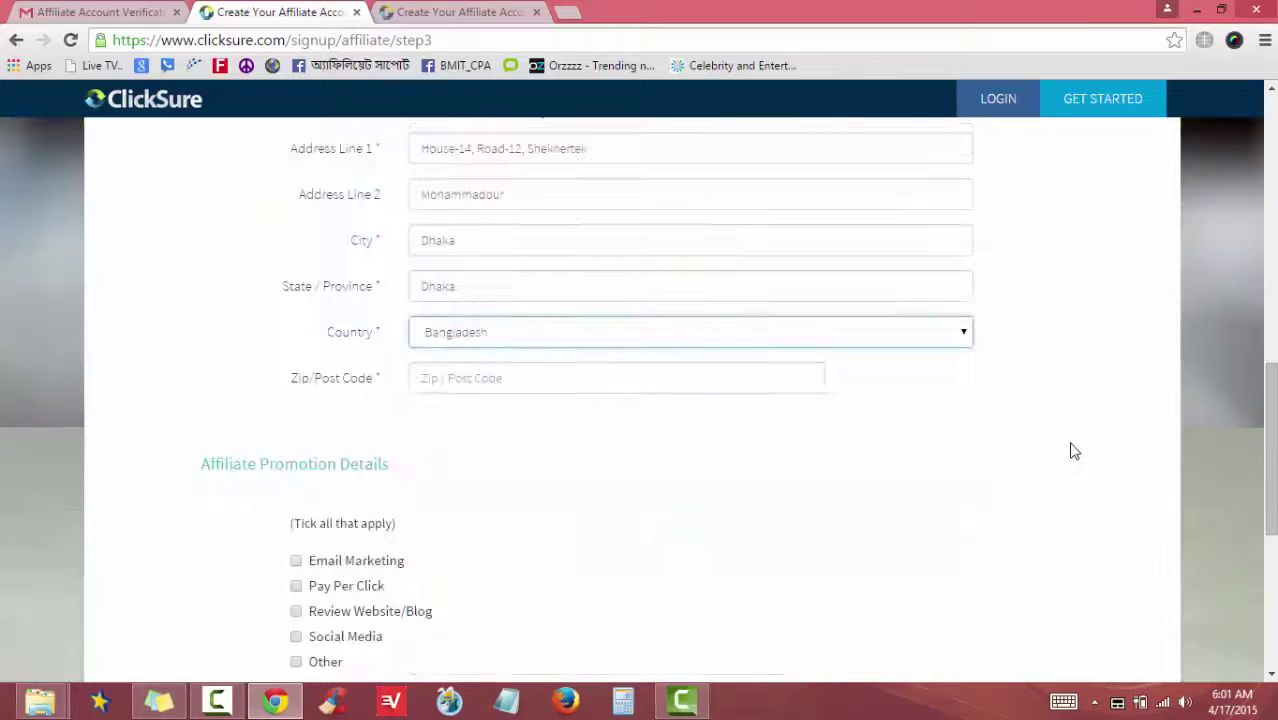
left_click(492, 377)
type("1207")
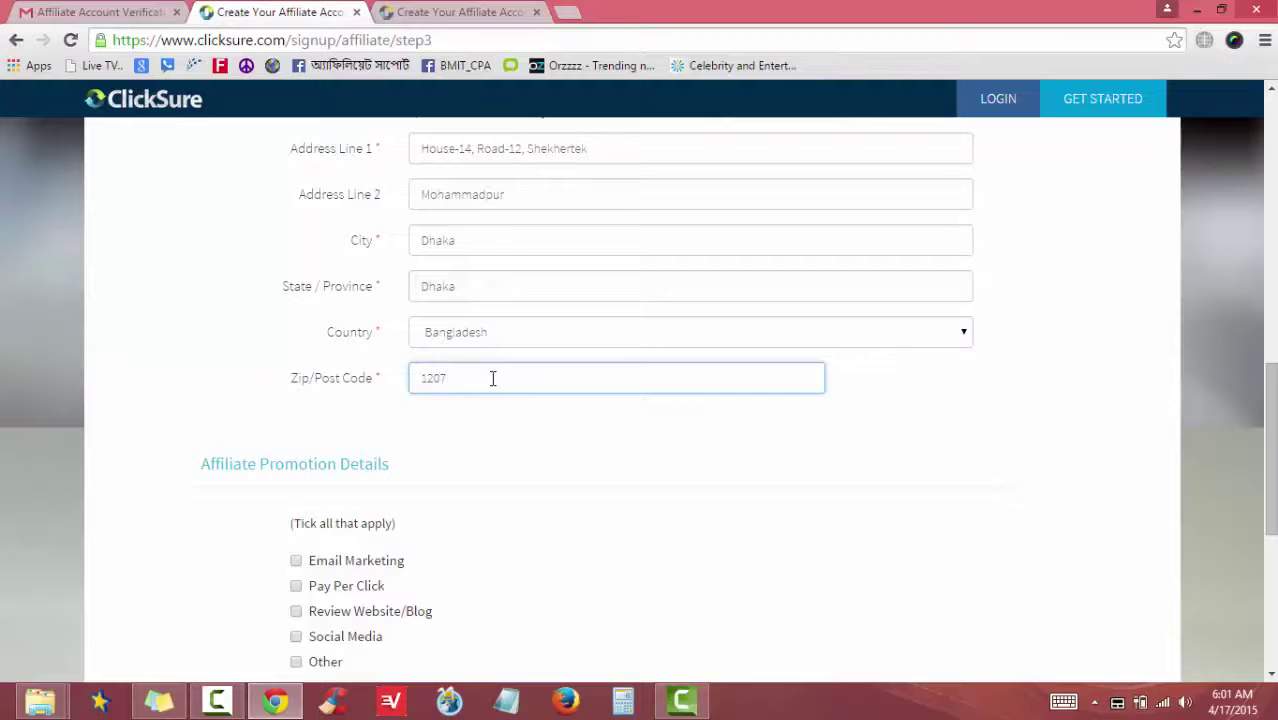
scroll(511, 374, "down", 1)
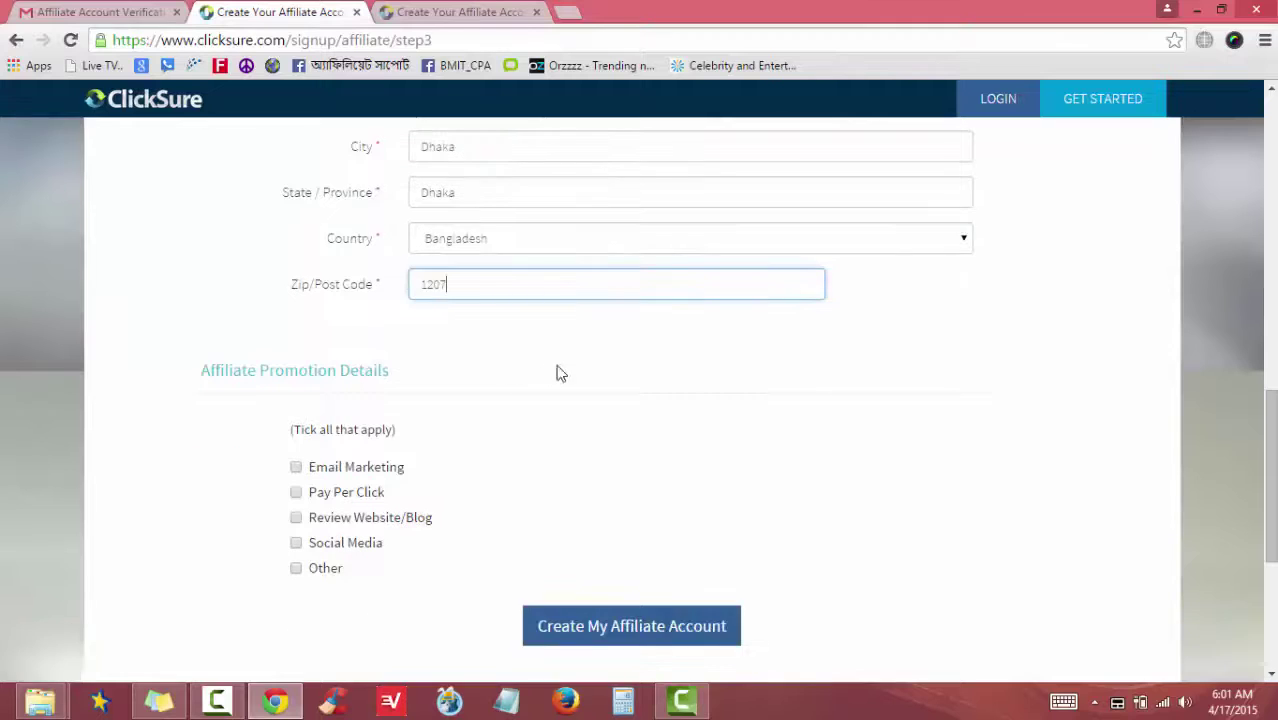
scroll(560, 371, "down", 1)
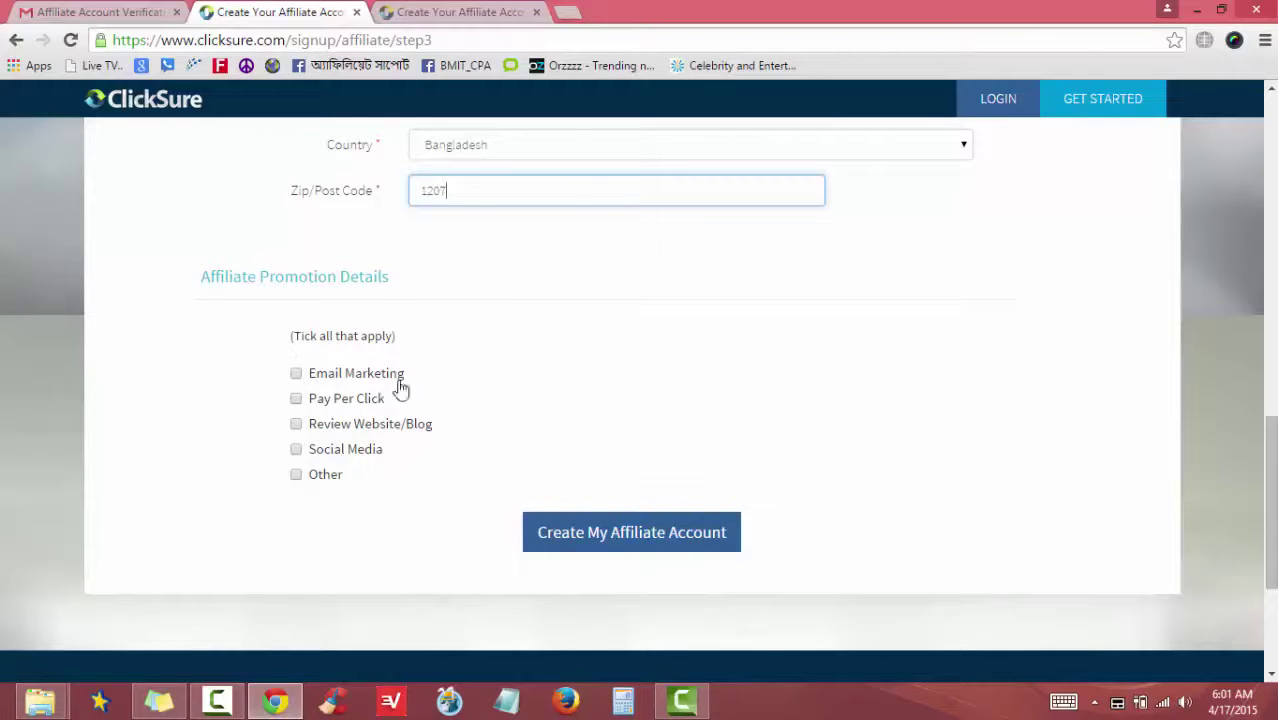
Tick Email Marketing and Pay Per Click with Google Adwords and Yahoo as promotion methods.
left_click(297, 378)
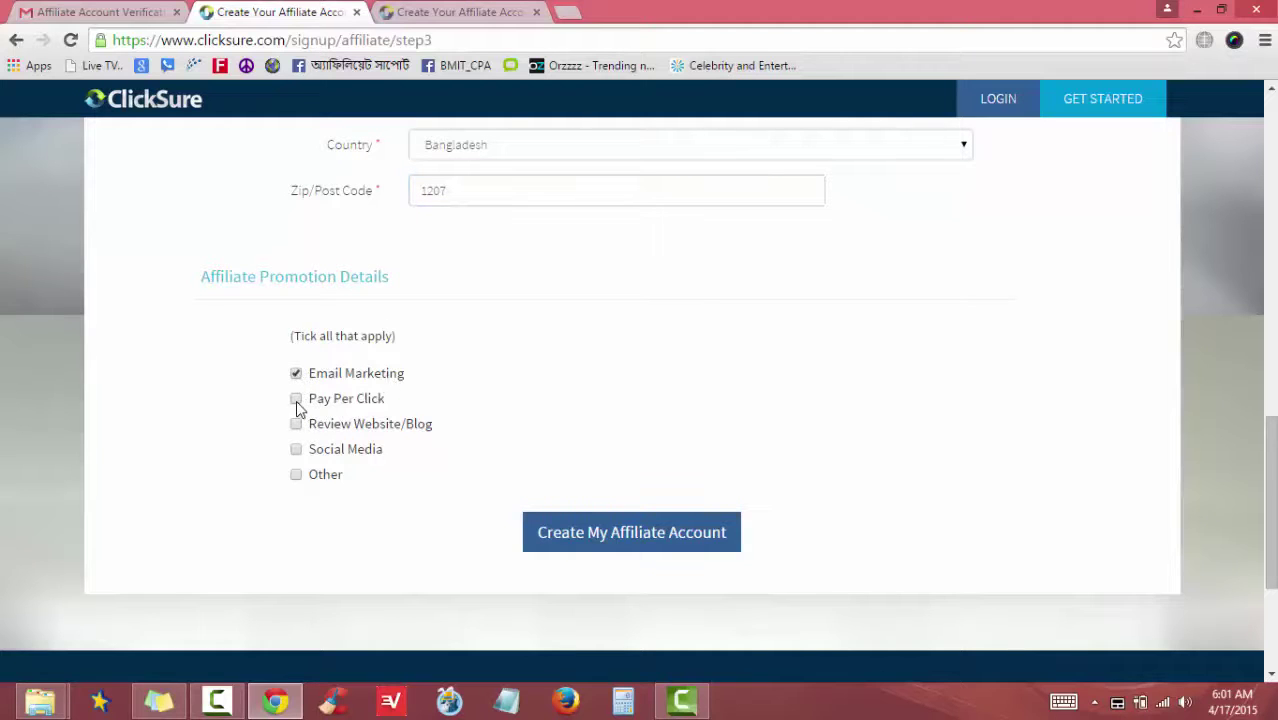
left_click(296, 400)
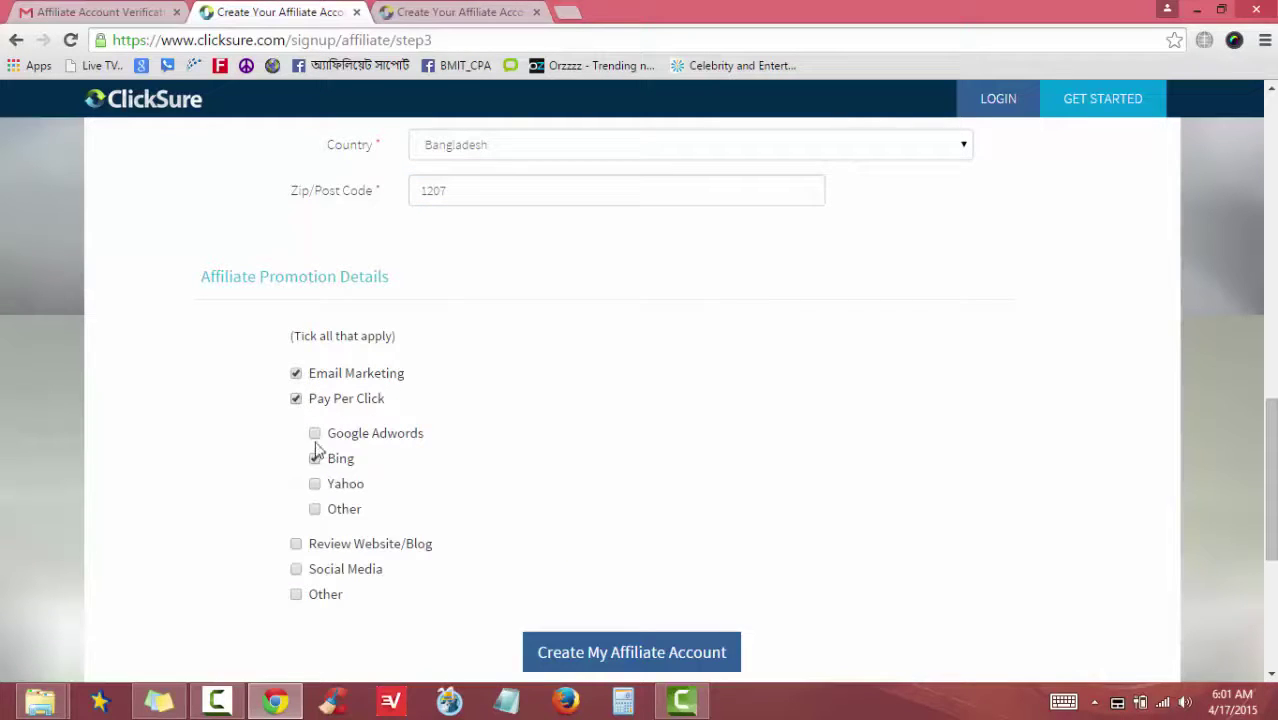
left_click(315, 434)
left_click(315, 484)
scroll(568, 478, "down", 1)
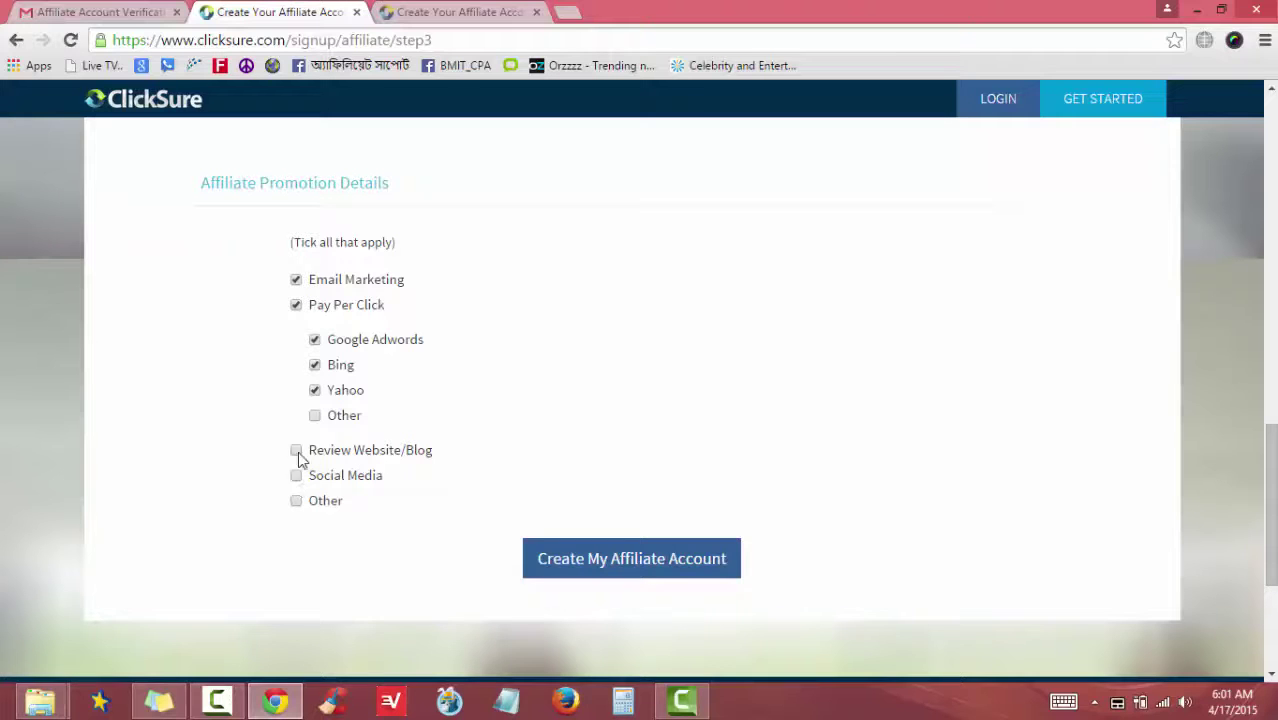
Tick Review Website/Blog and enter the review site's web address.
left_click(296, 451)
left_click(460, 484)
type("h")
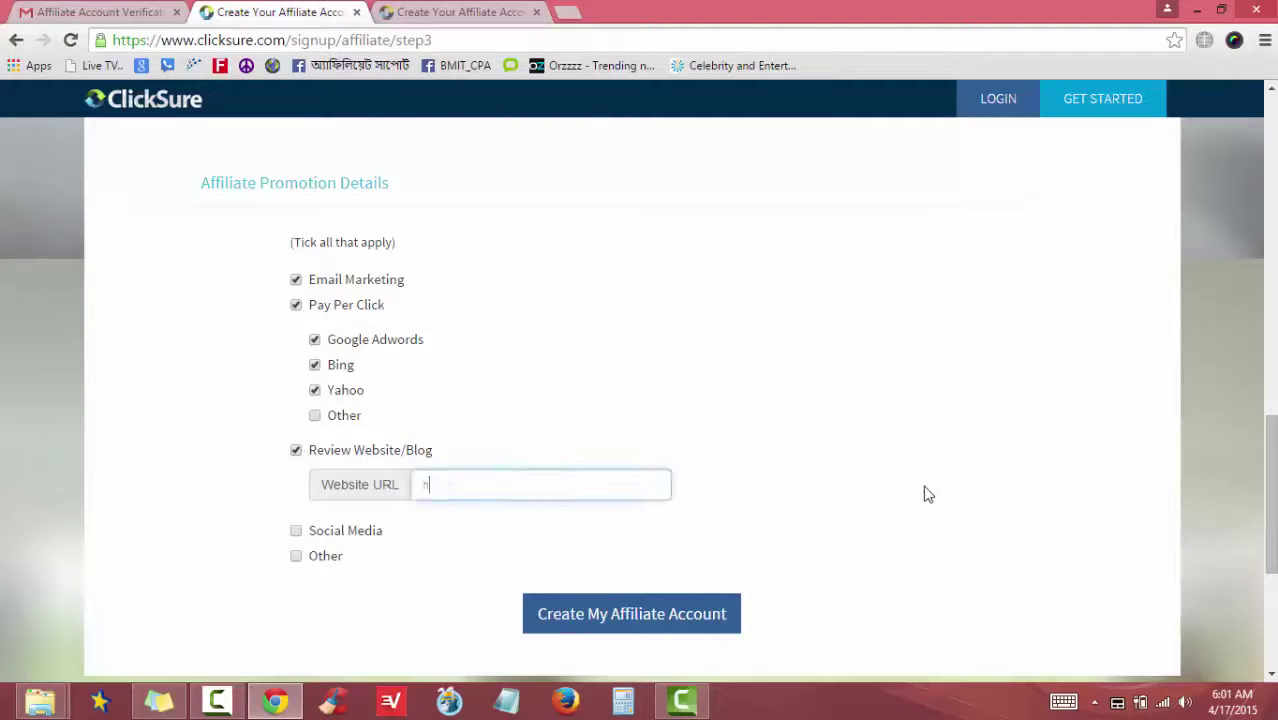
type("ttp://www.betting24ho")
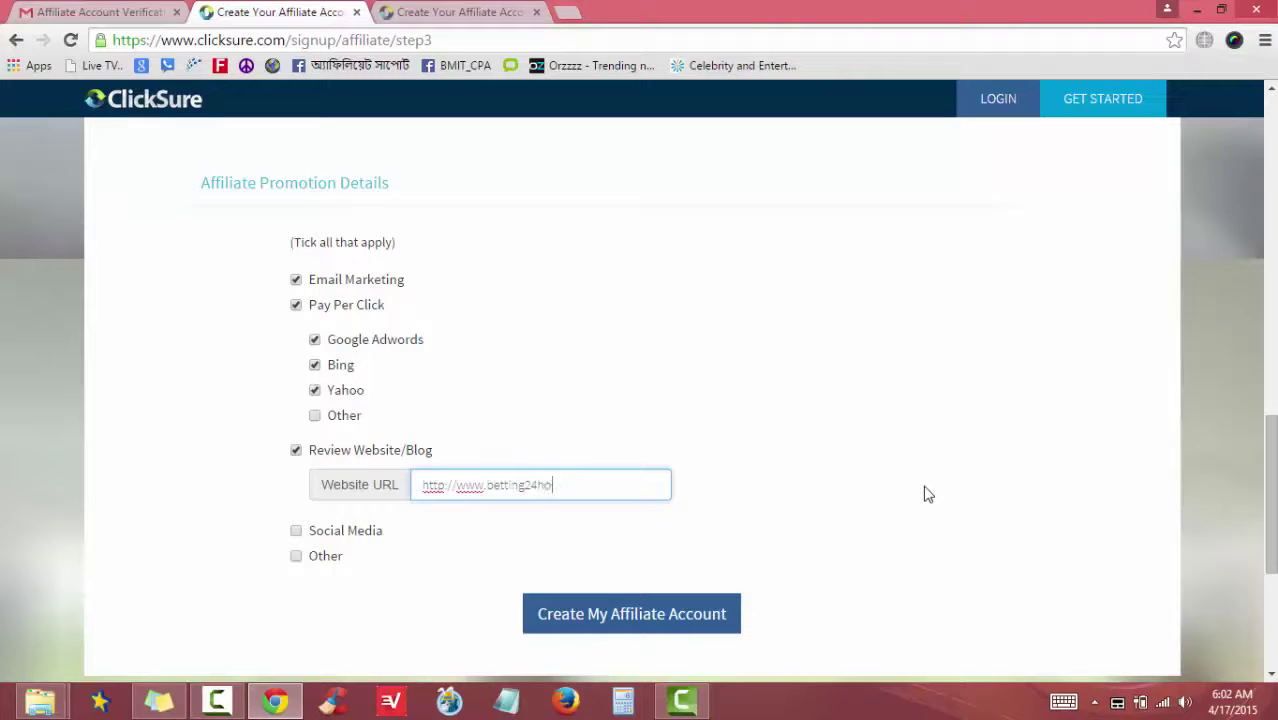
type("urs.com")
key("BackSpace")
key("BackSpace")
key("BackSpace")
key("BackSpace")
key("BackSpace")
key("BackSpace")
key("BackSpace")
key("BackSpace")
key("BackSpace")
key("BackSpace")
key("BackSpace")
key("BackSpace")
key("BackSpace")
type("reviewport.net/")
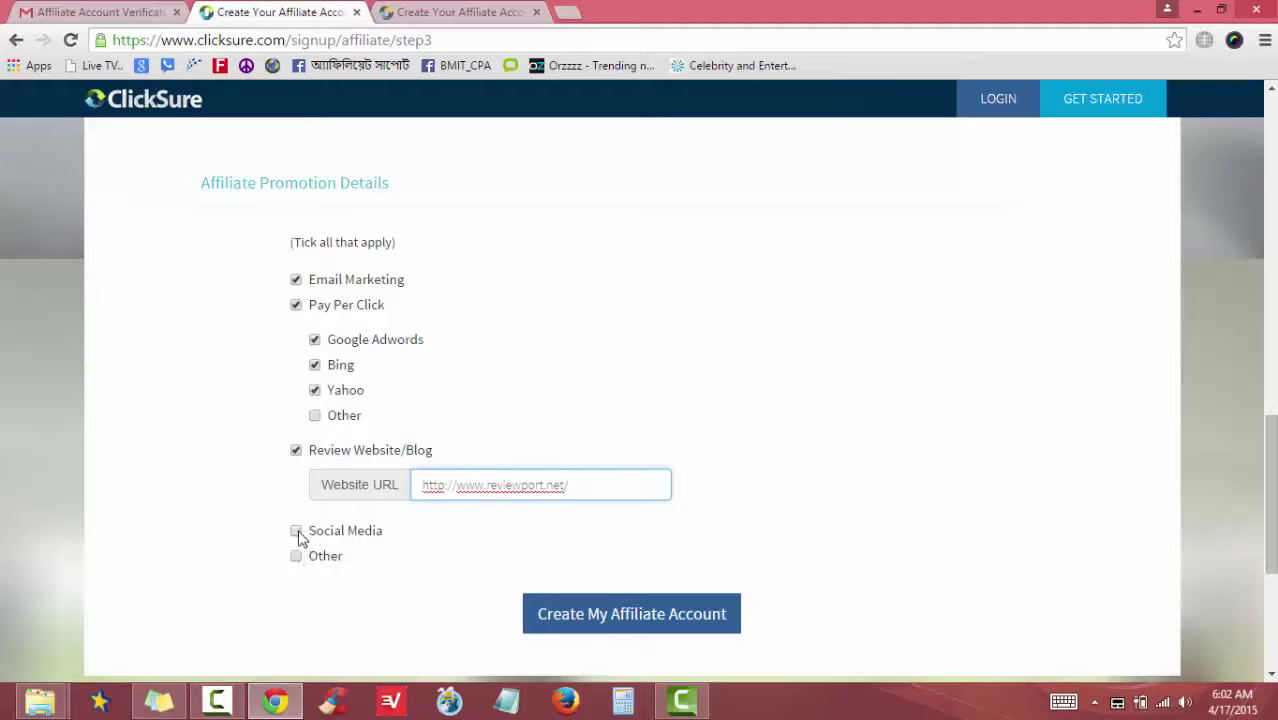
Leave Social Media unticked, tick Other with a short note, and create the affiliate account.
left_click(297, 531)
scroll(668, 528, "down", 2)
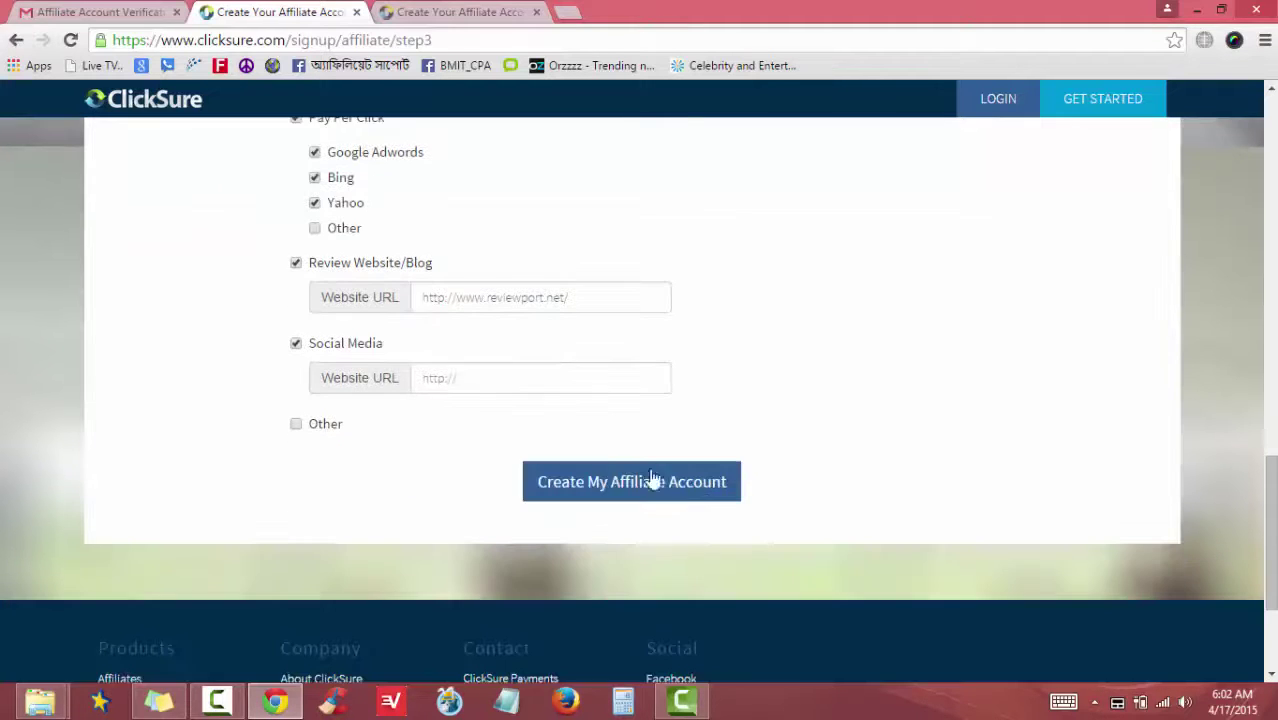
left_click(296, 344)
scroll(400, 440, "up", 1)
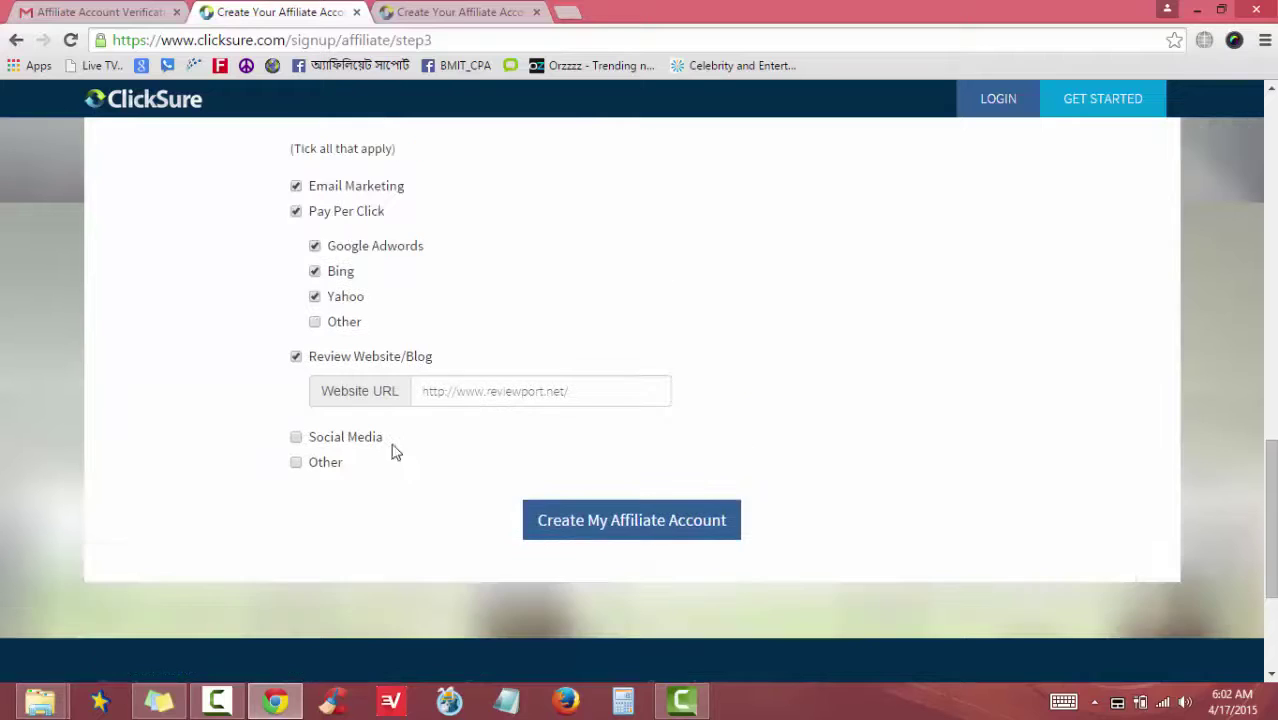
left_click(296, 463)
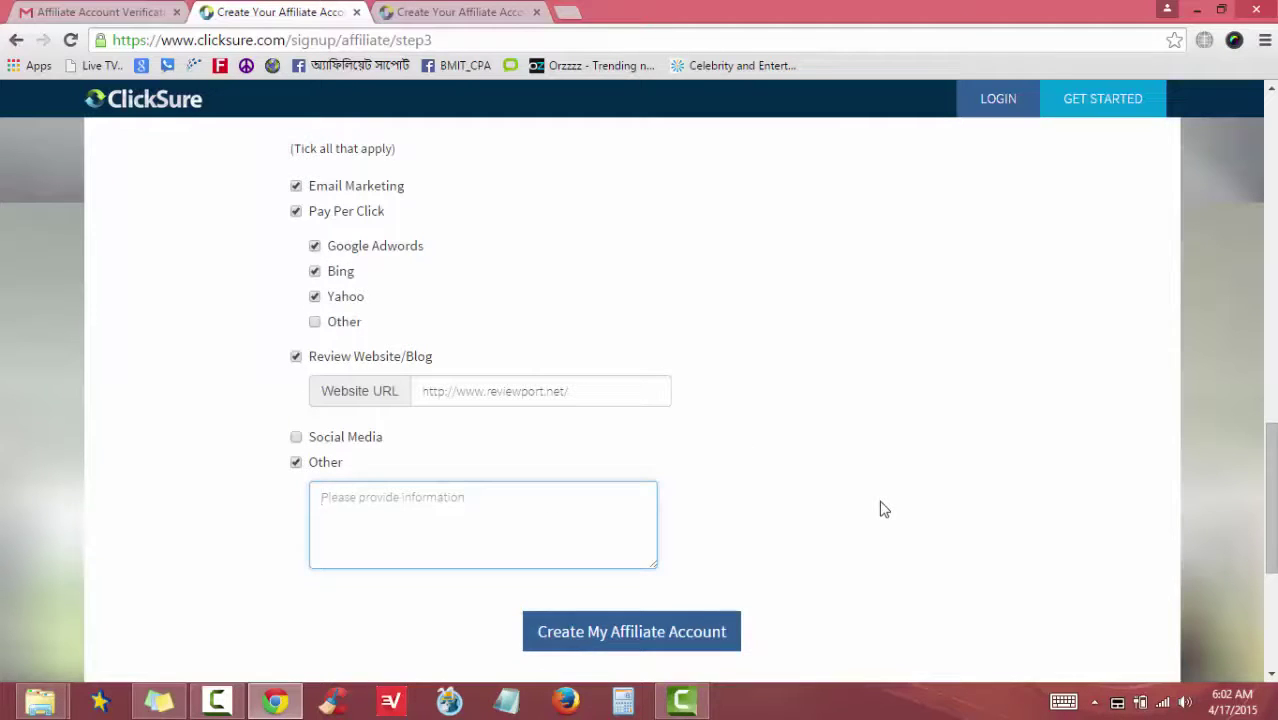
type("PPC, PPV, Solo")
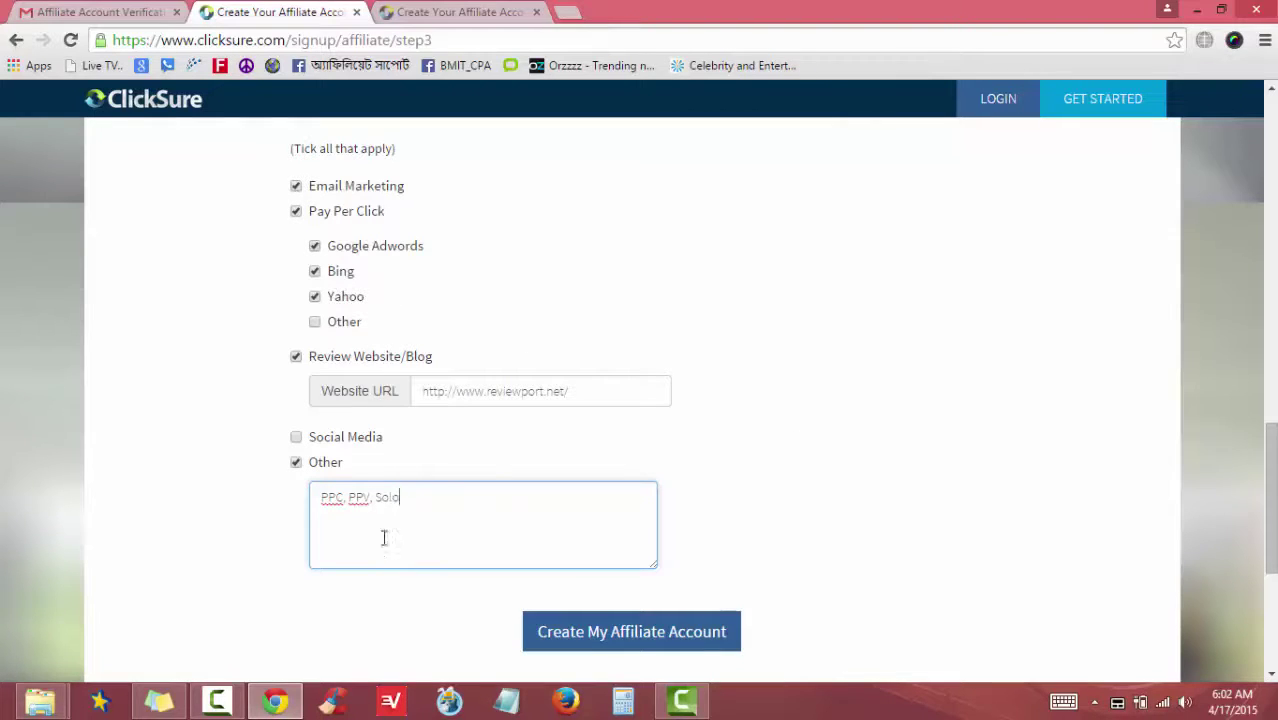
left_click(632, 645)
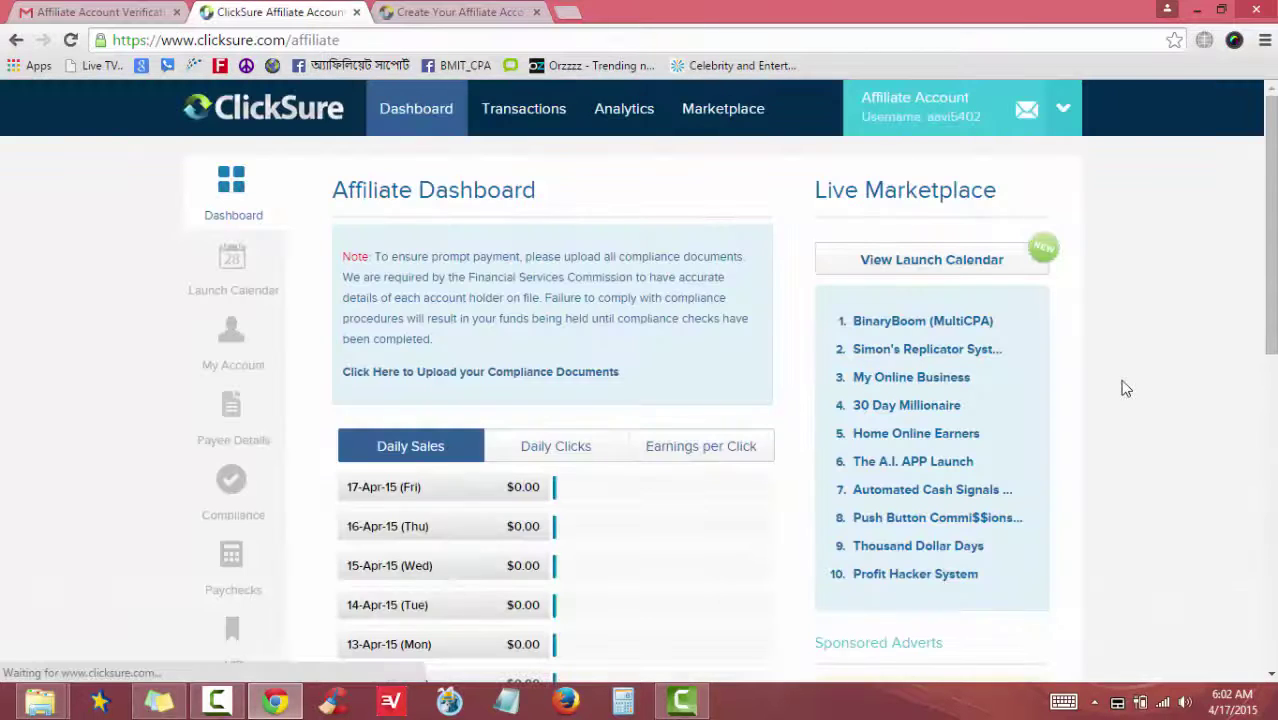
Scroll through the new dashboard's $0.00 sales stats, then go to the Compliance page.
scroll(1130, 400, "down", 4)
scroll(1146, 422, "up", 4)
scroll(1146, 422, "down", 5)
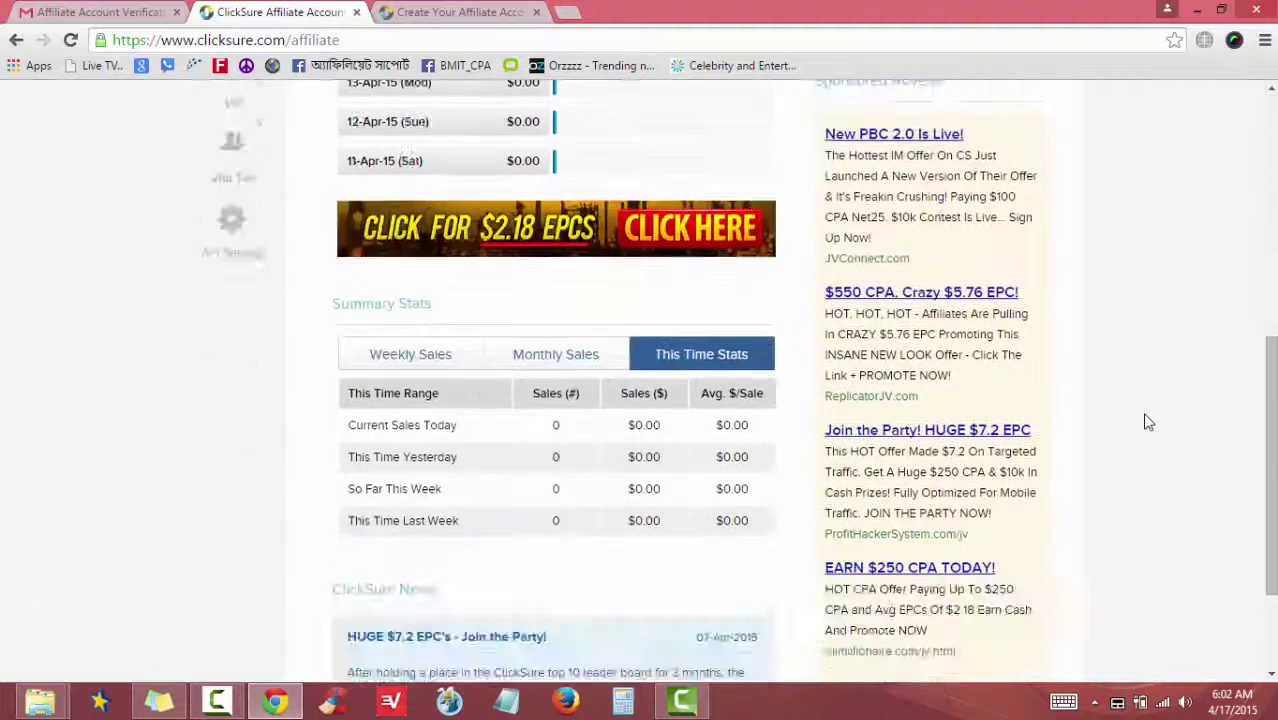
scroll(1146, 422, "up", 5)
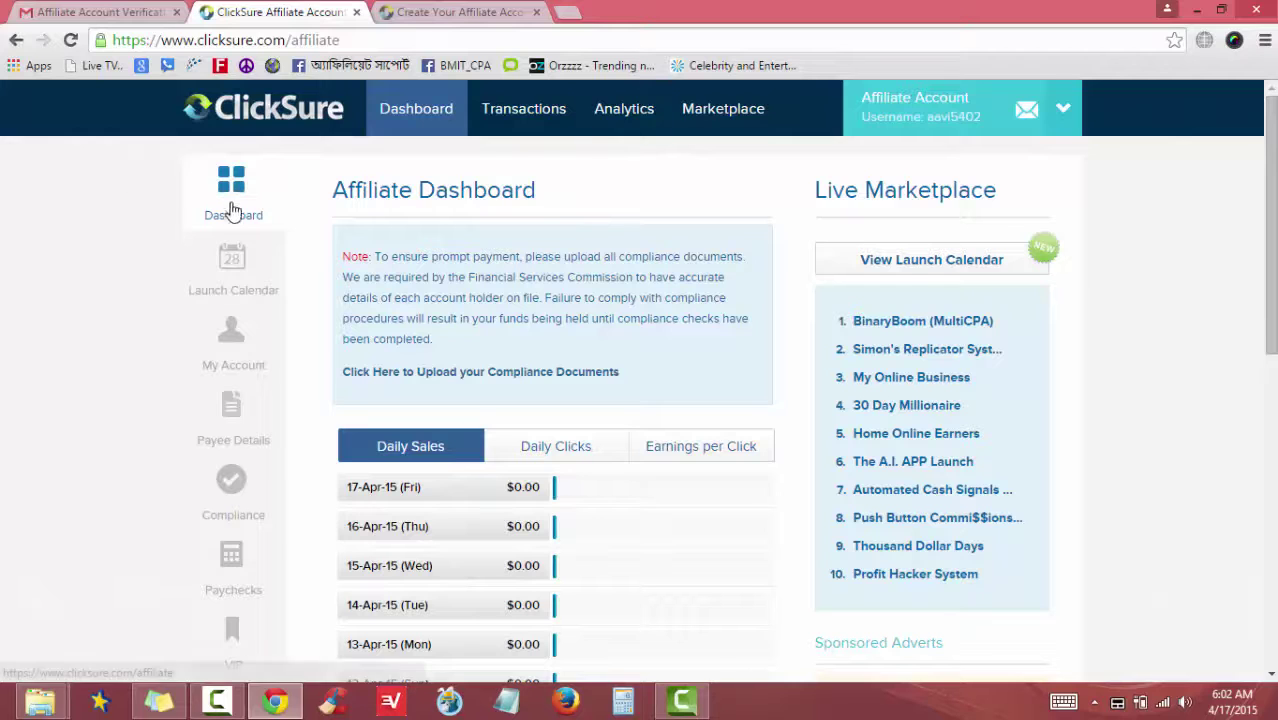
scroll(160, 460, "down", 1)
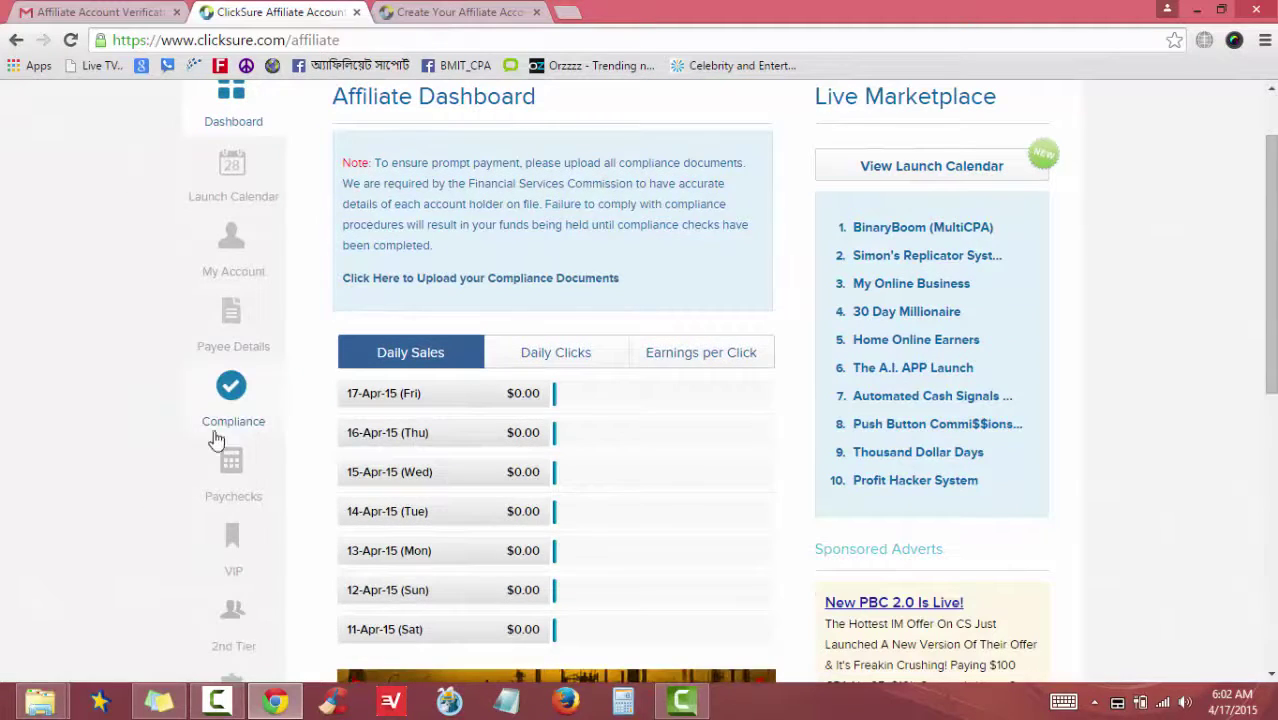
left_click(240, 410)
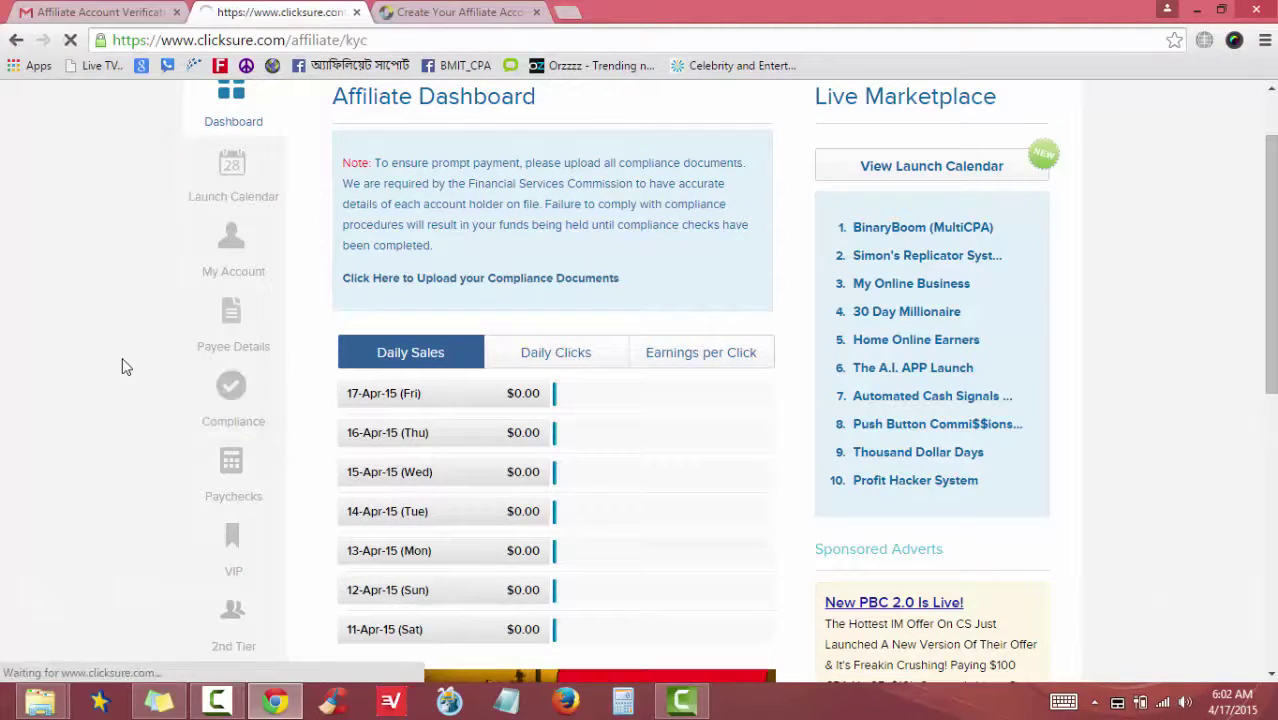
Scroll through the Upload Compliance table and the Identity, Address and Company verification sections.
scroll(1150, 362, "down", 3)
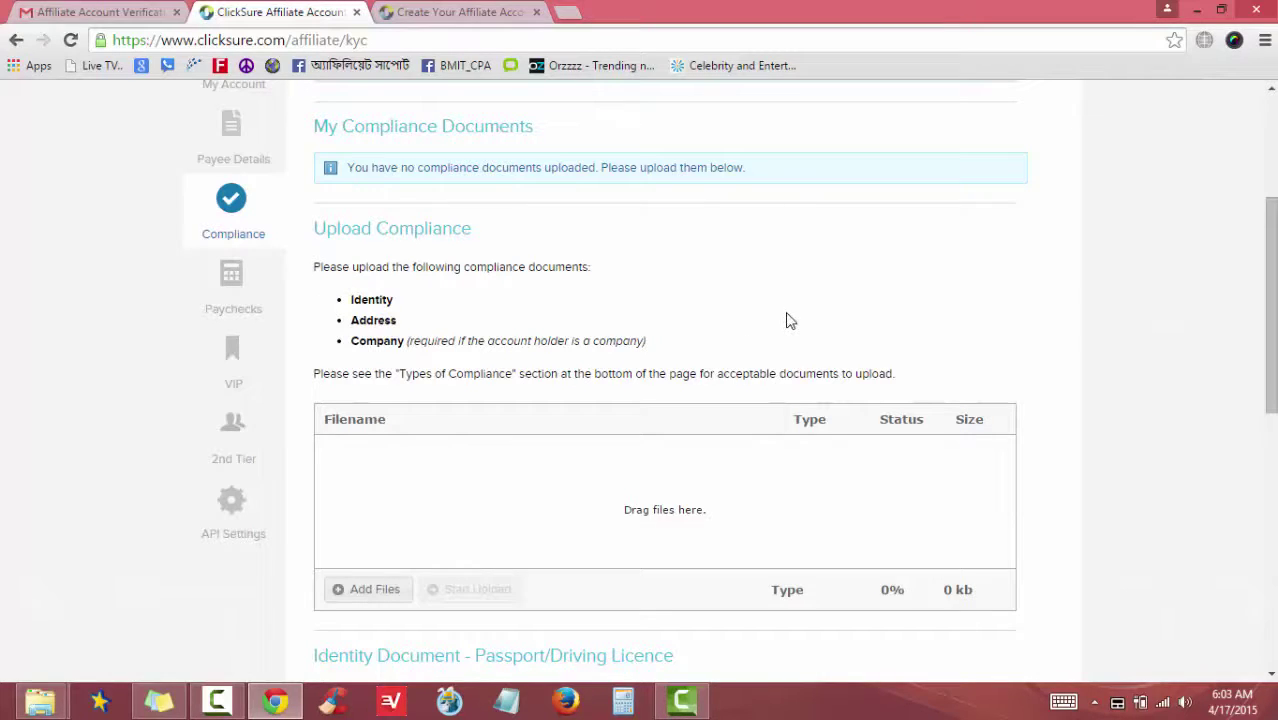
scroll(787, 320, "down", 3)
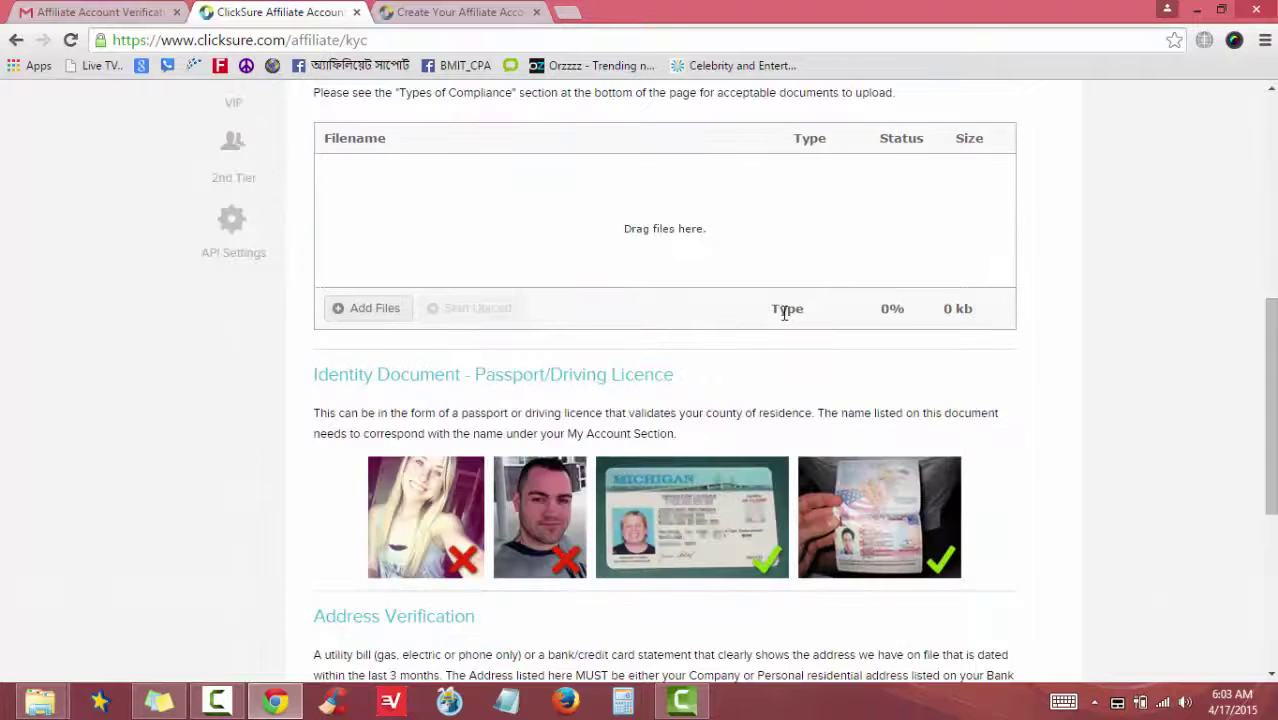
scroll(785, 312, "down", 1)
scroll(785, 315, "down", 4)
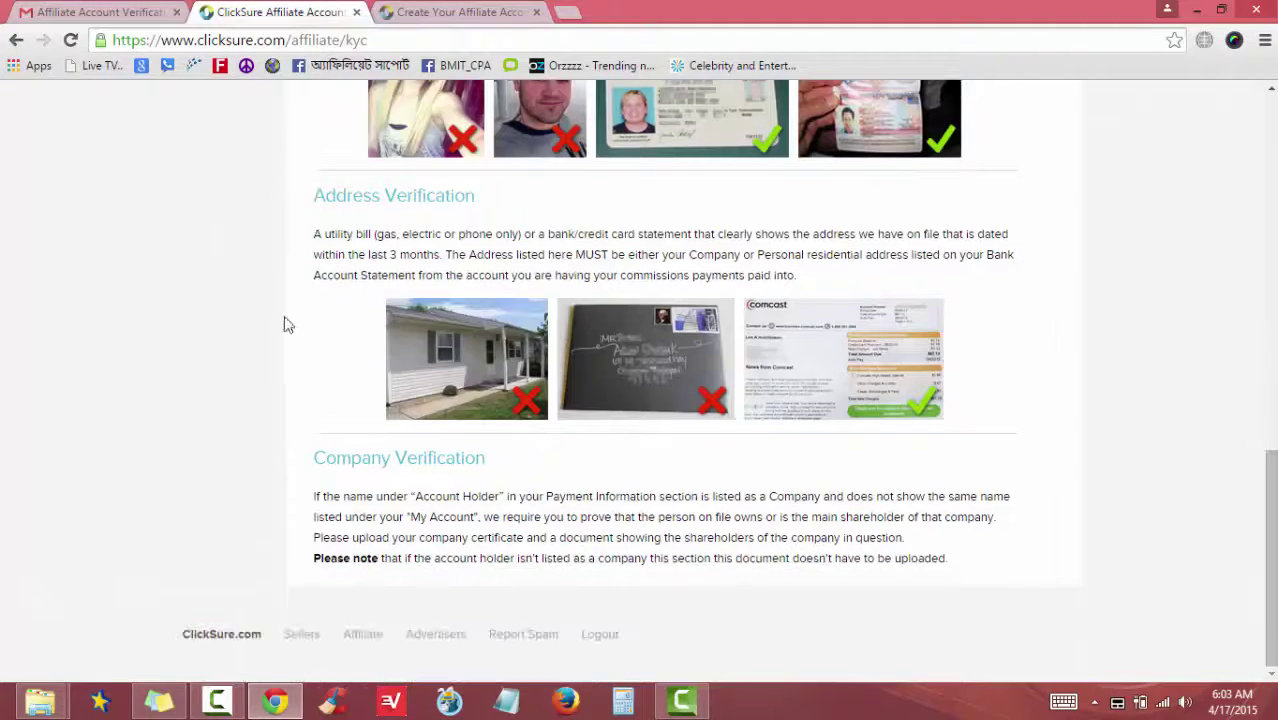
left_click_drag(332, 197, 482, 200)
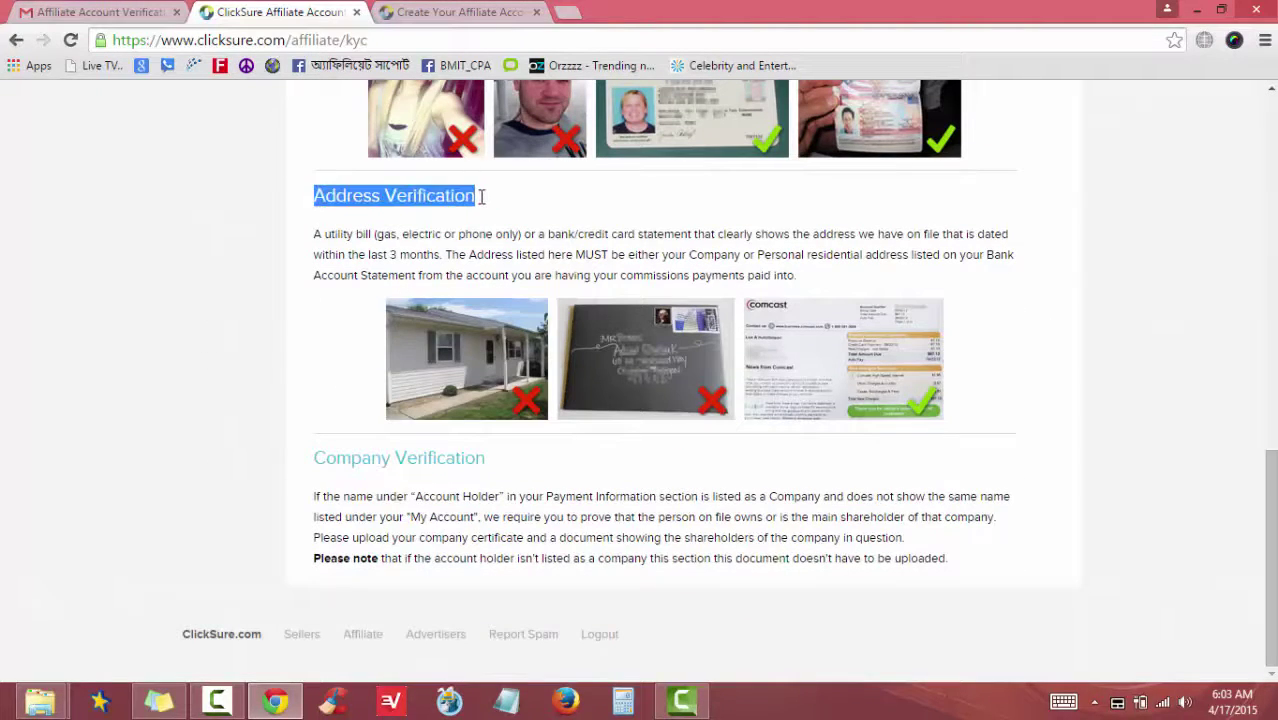
left_click(484, 200)
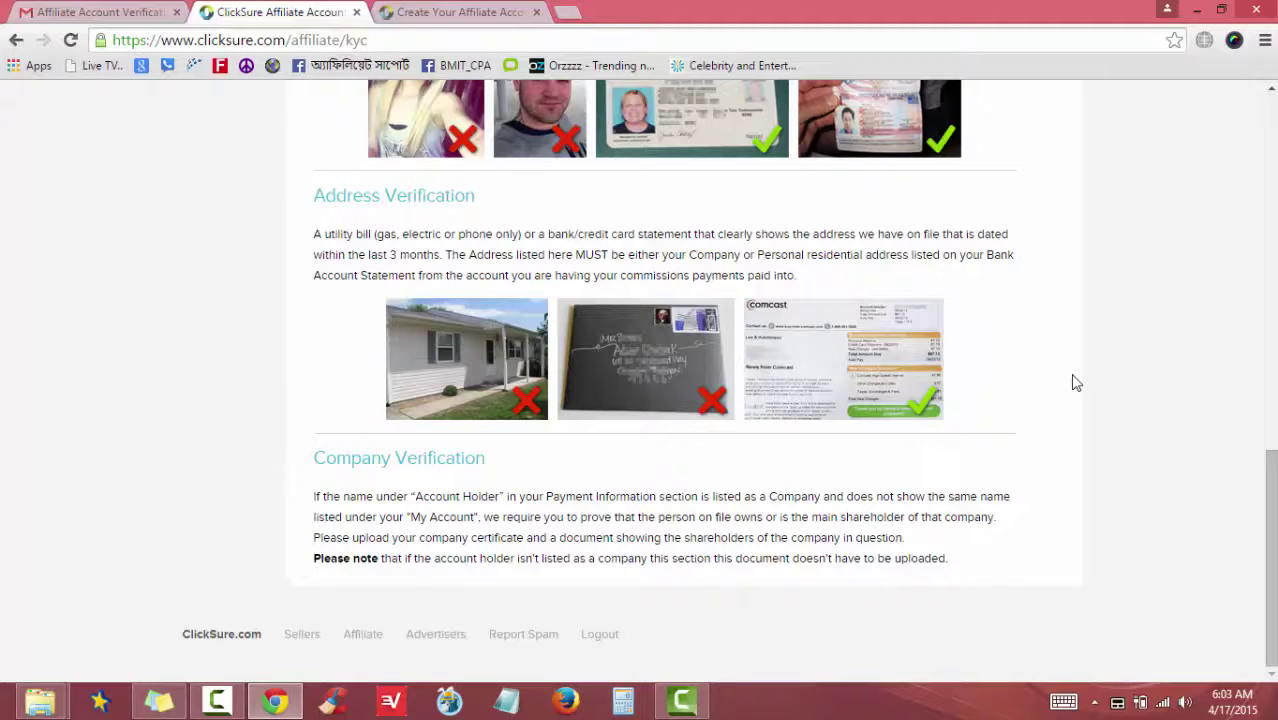
scroll(1075, 383, "up", 7)
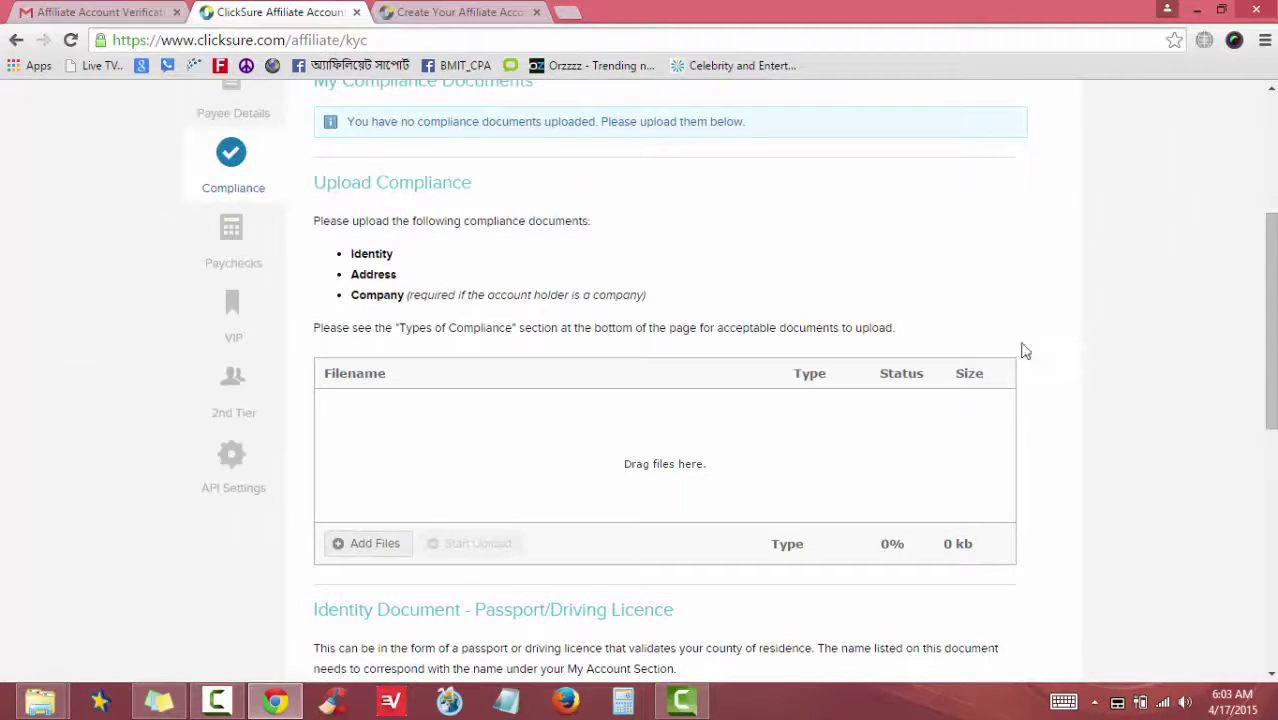
left_click(366, 553)
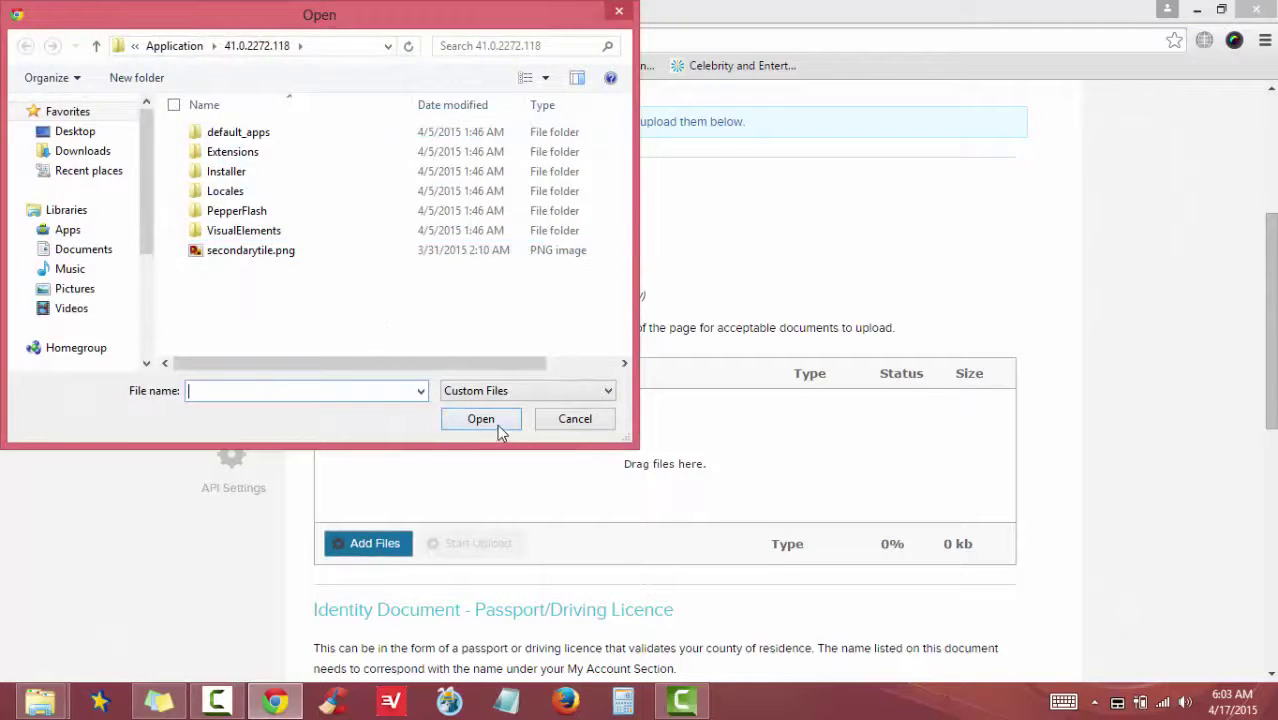
left_click(605, 422)
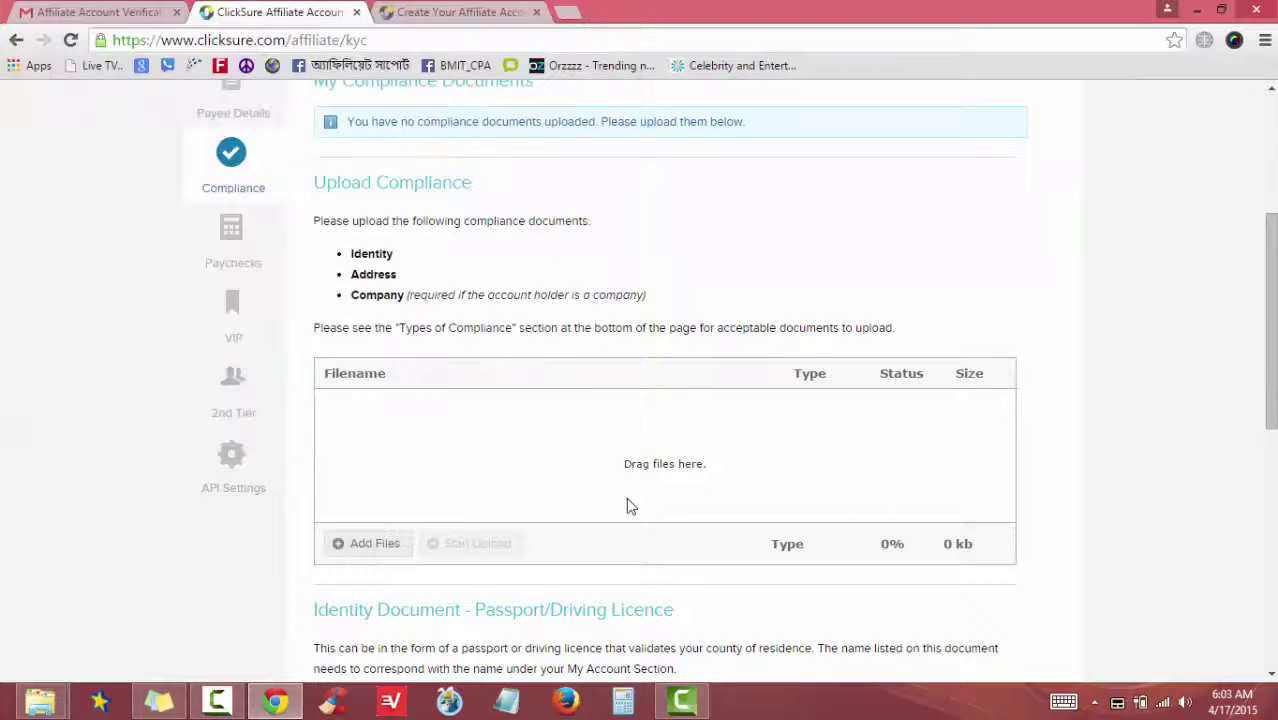
scroll(1122, 499, "down", 7)
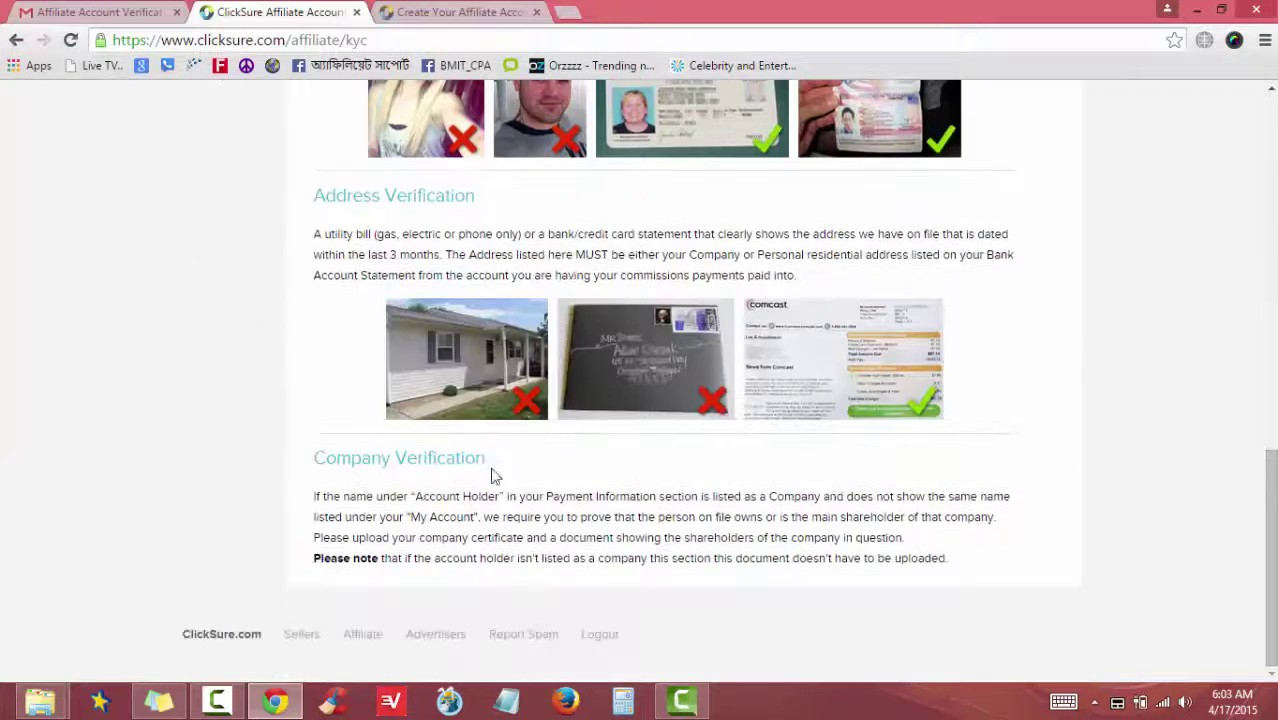
scroll(556, 380, "up", 4)
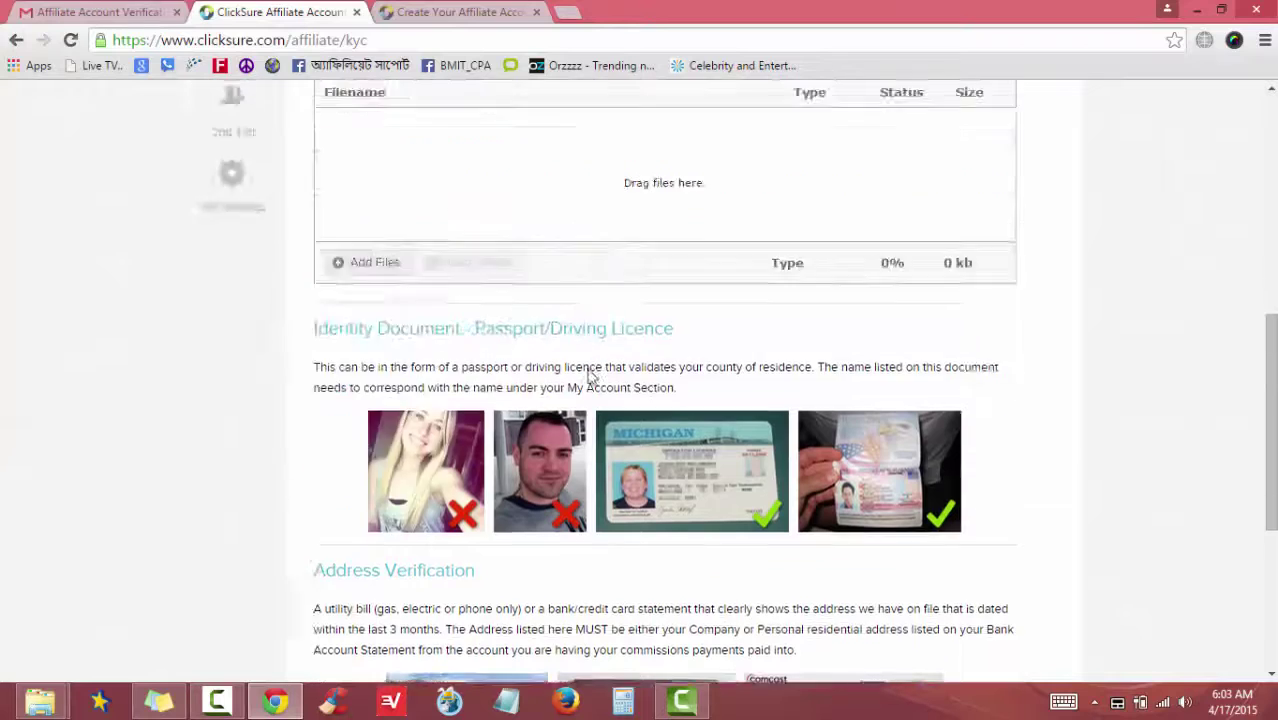
scroll(590, 375, "up", 3)
scroll(653, 476, "up", 1)
scroll(658, 479, "down", 2)
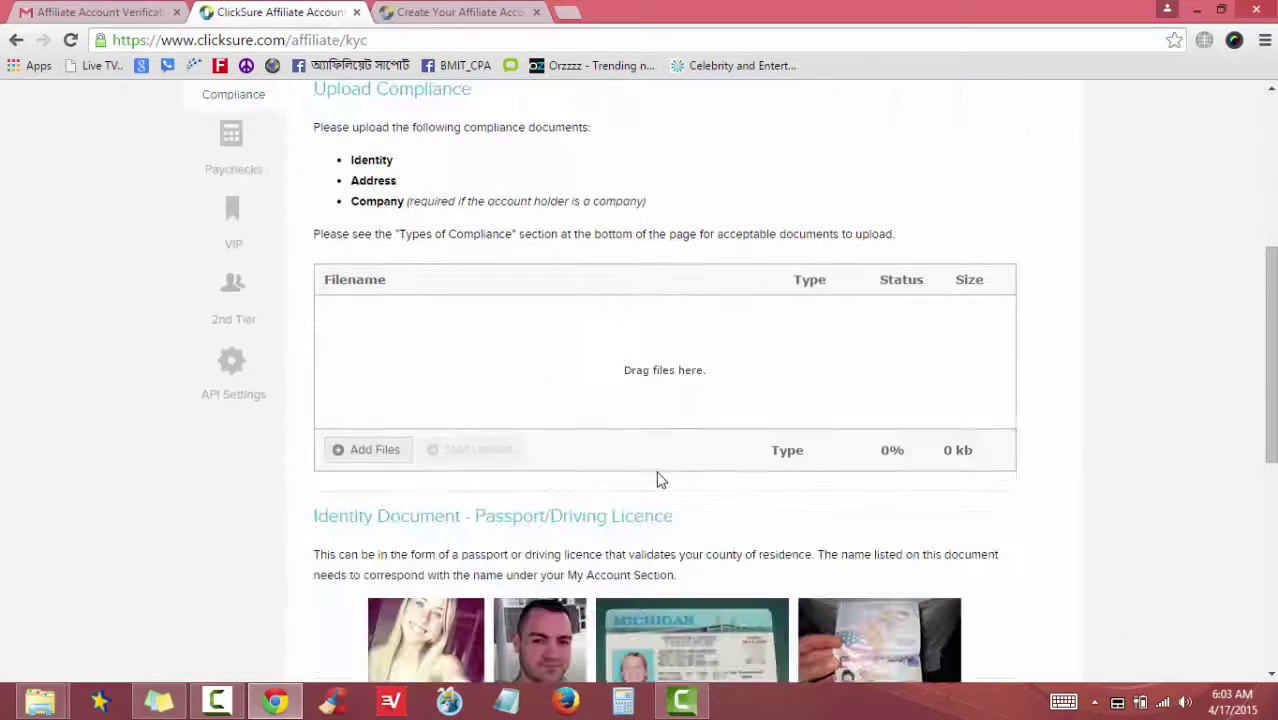
scroll(653, 456, "up", 1)
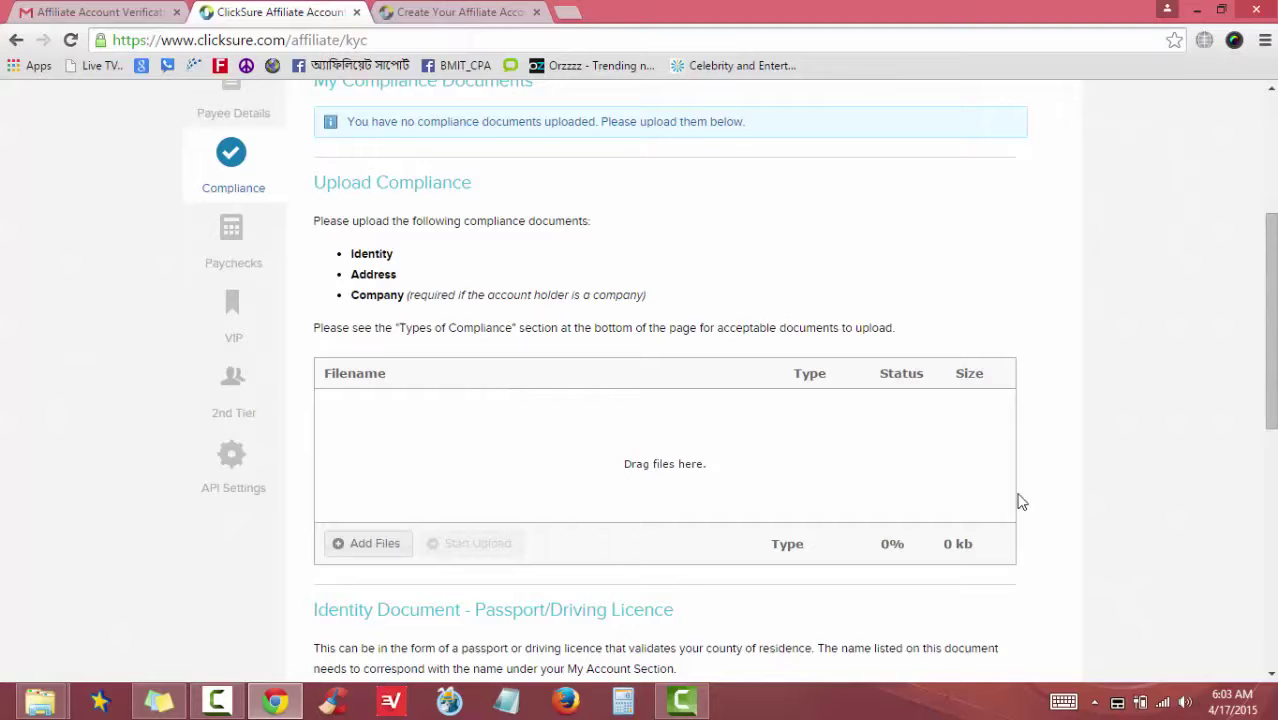
scroll(1051, 486, "down", 7)
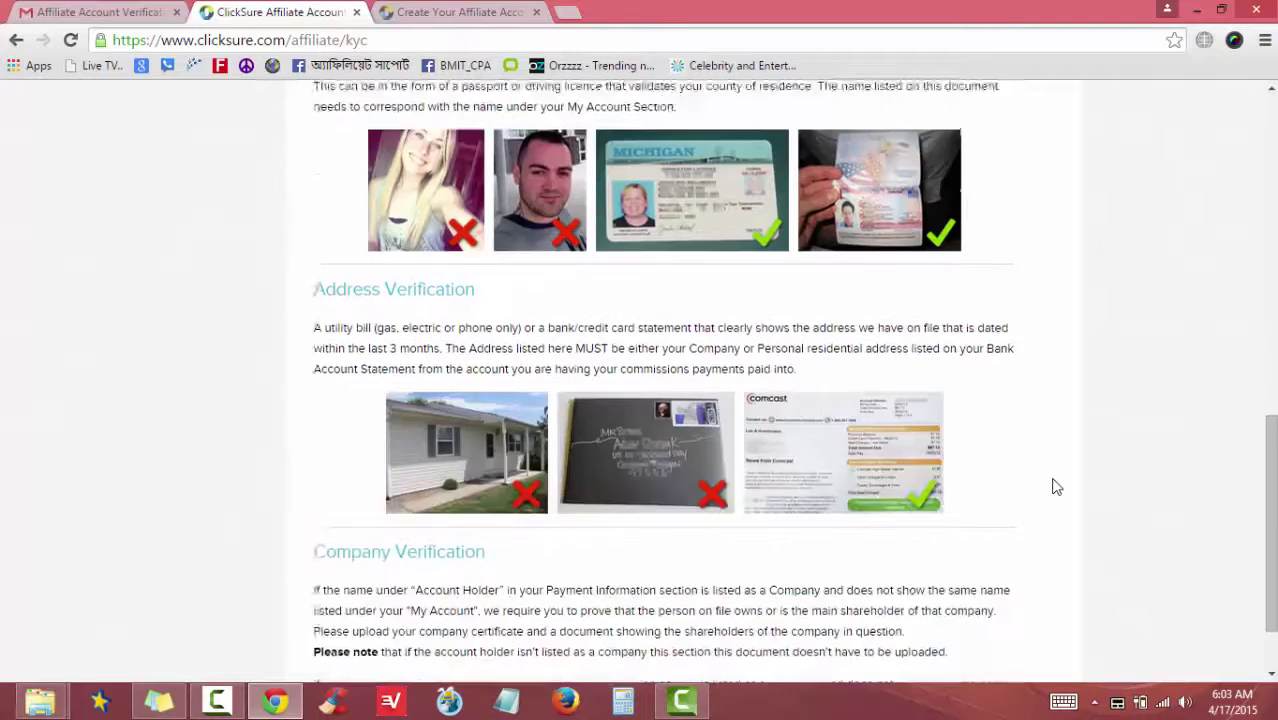
scroll(1057, 487, "up", 12)
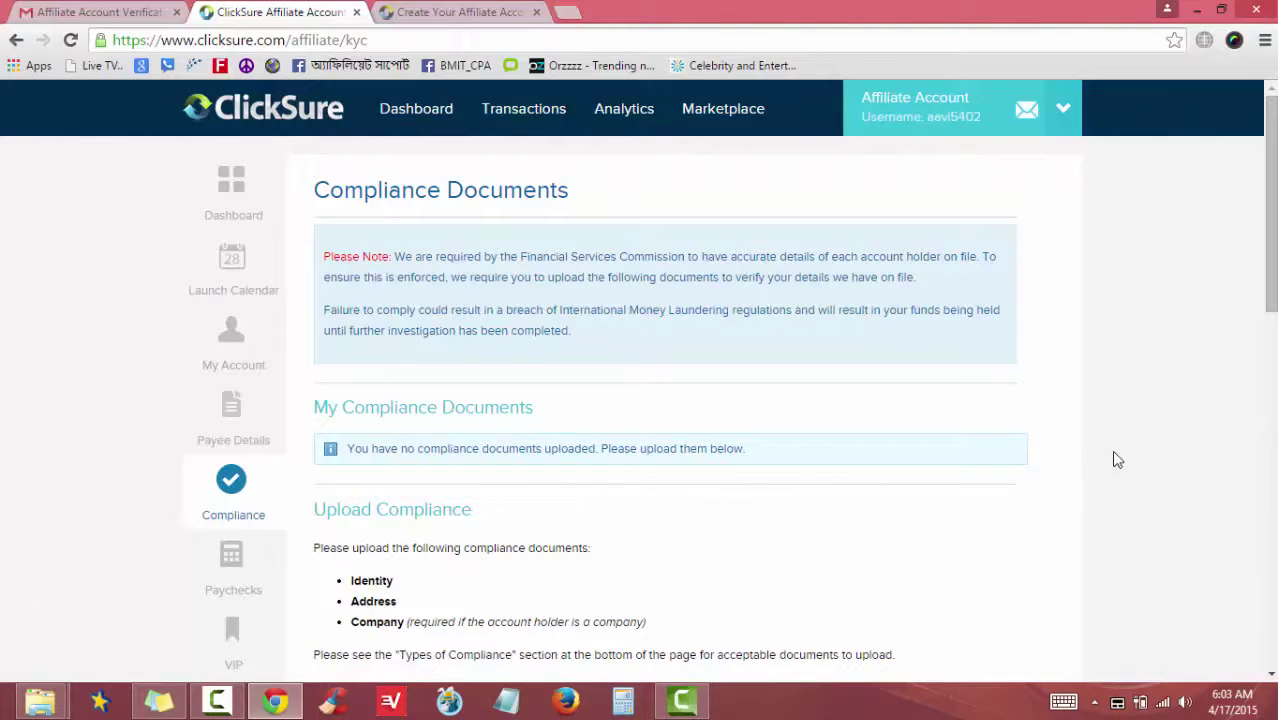
Start a new support ticket with the department set to Affiliate - General Enquiries.
left_click(1028, 117)
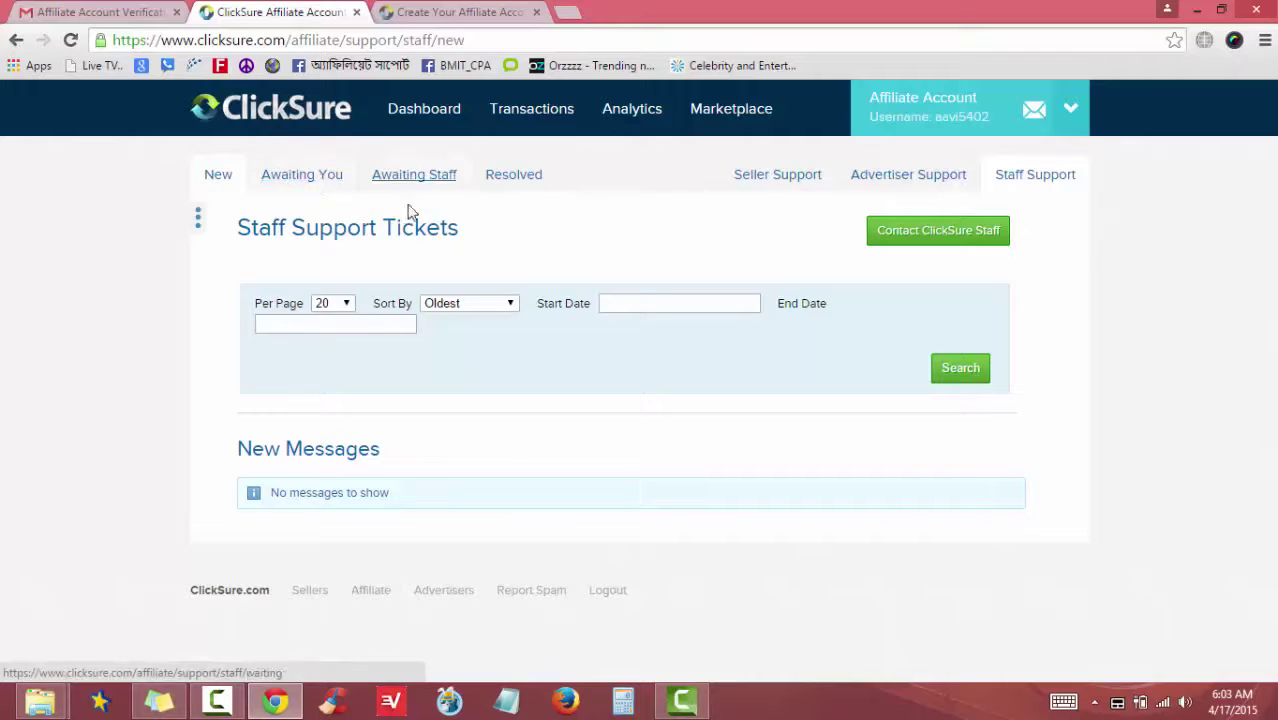
left_click(948, 237)
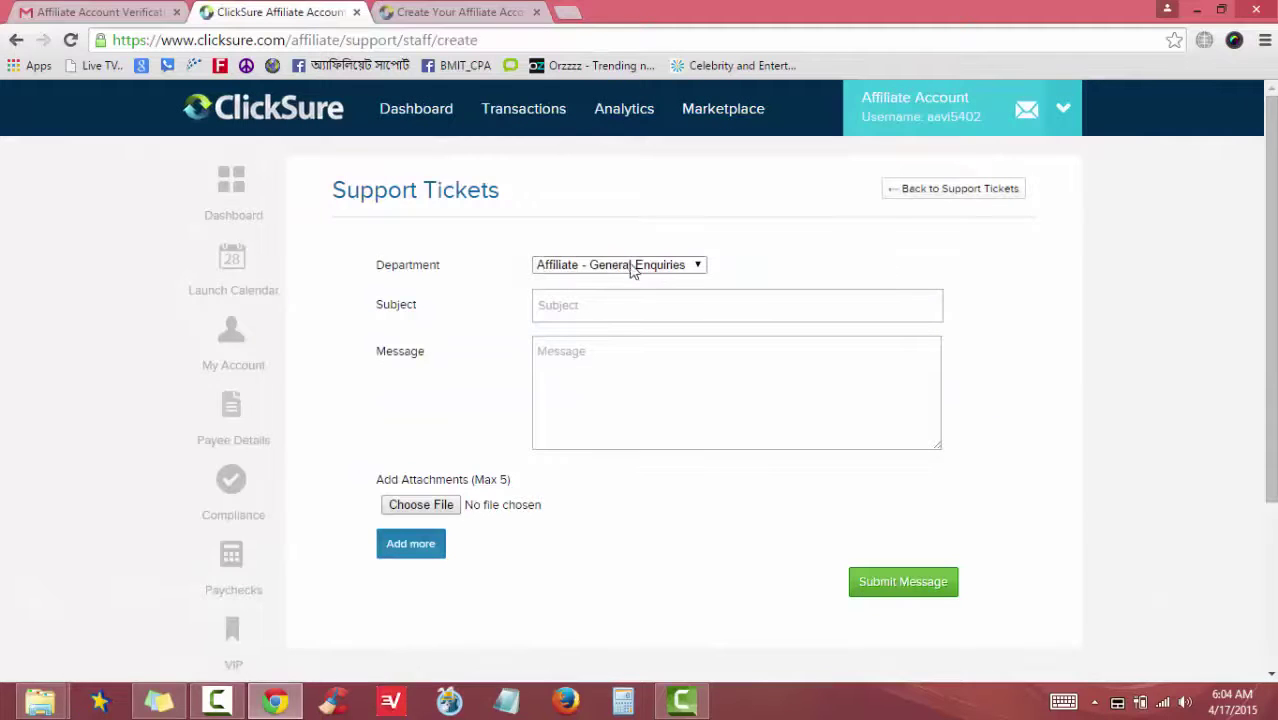
left_click(631, 267)
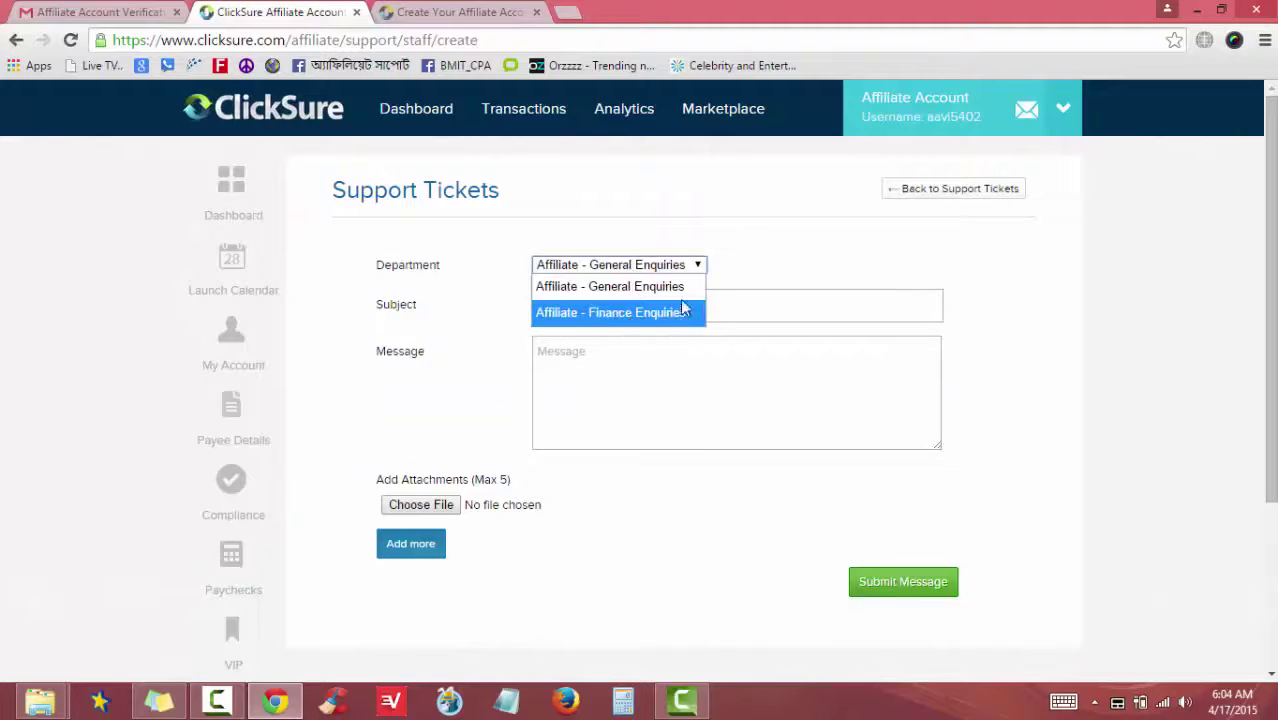
left_click(643, 294)
left_click(619, 318)
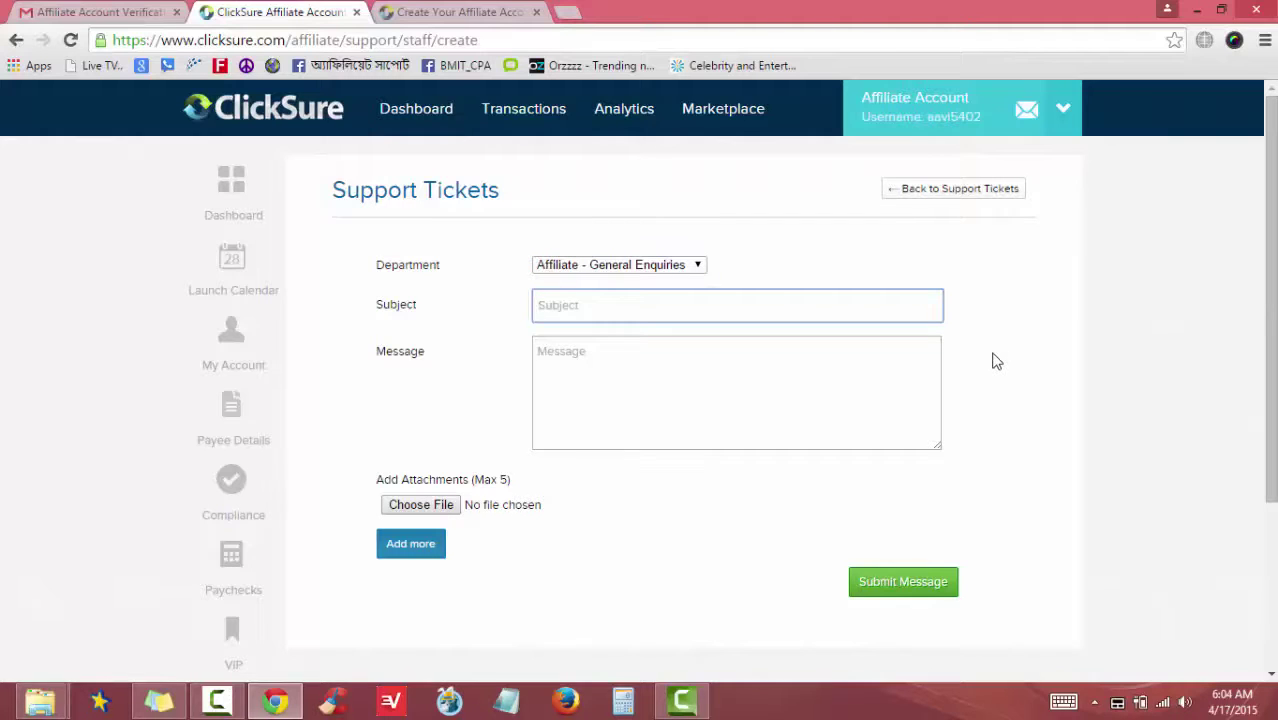
Draft a subject and message for the support ticket.
type("O")
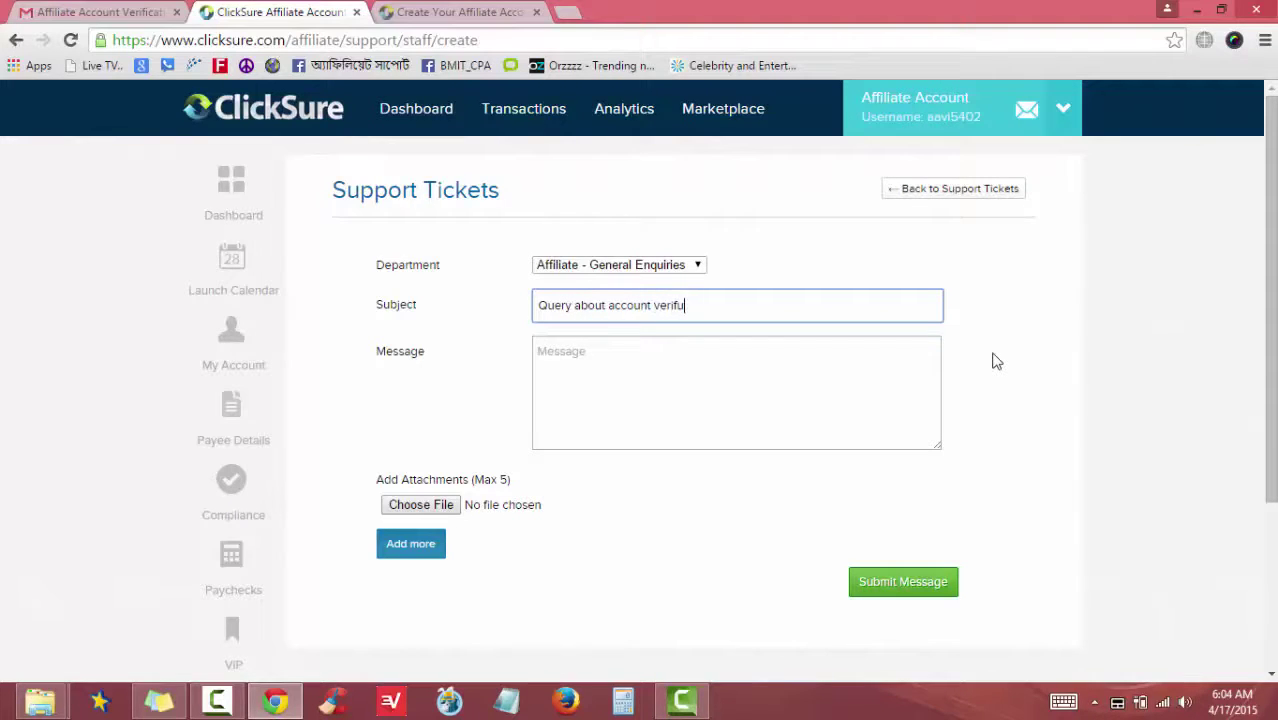
key("Tab")
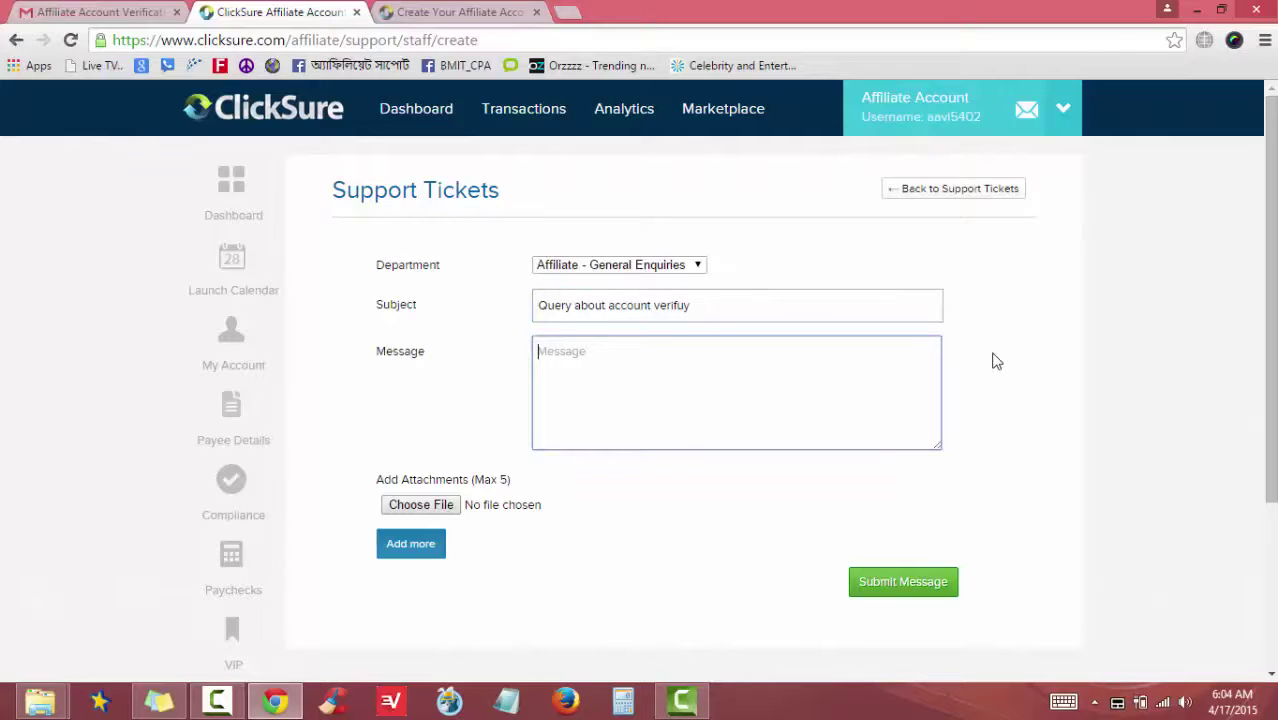
left_click(889, 317)
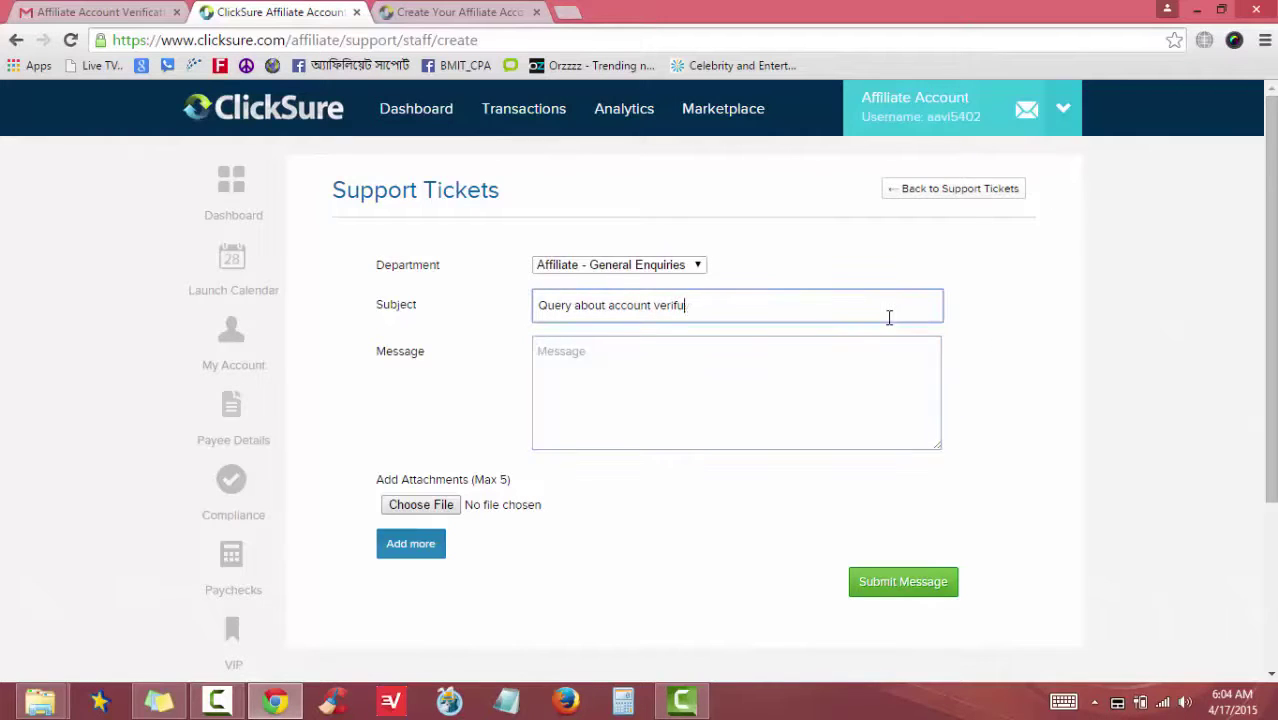
type("y")
key("Tab")
type("I")
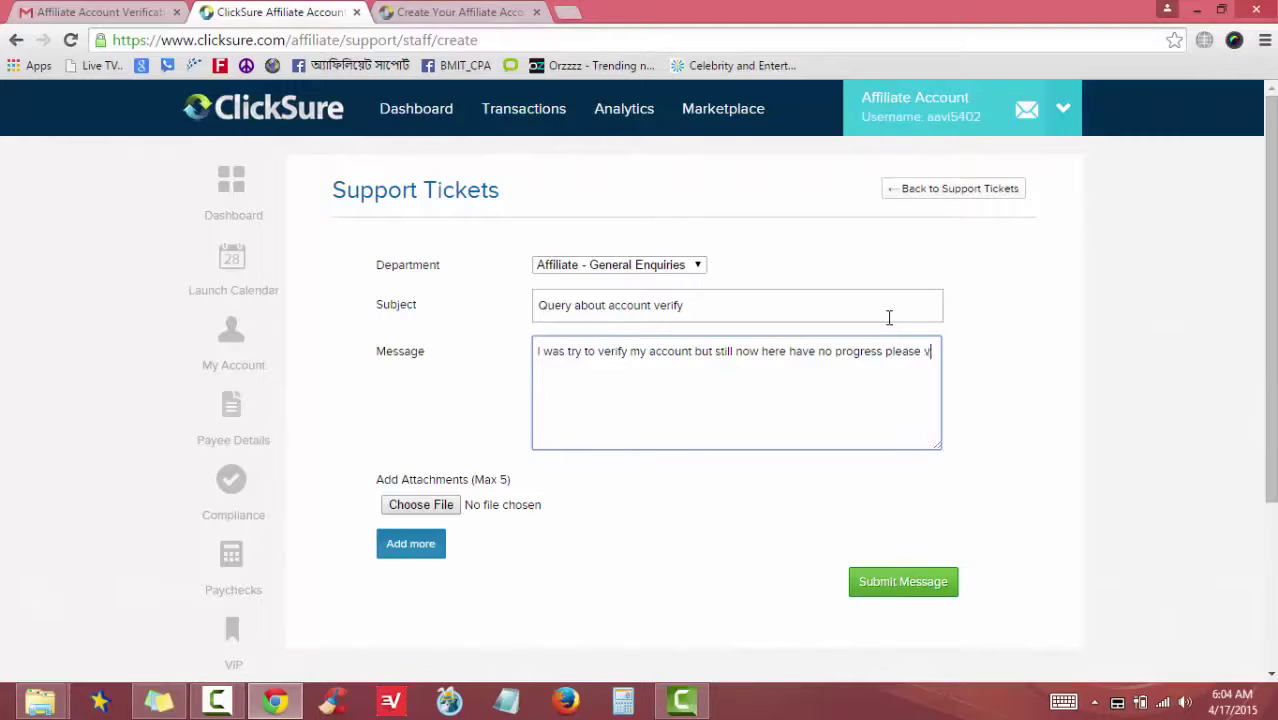
type("eri")
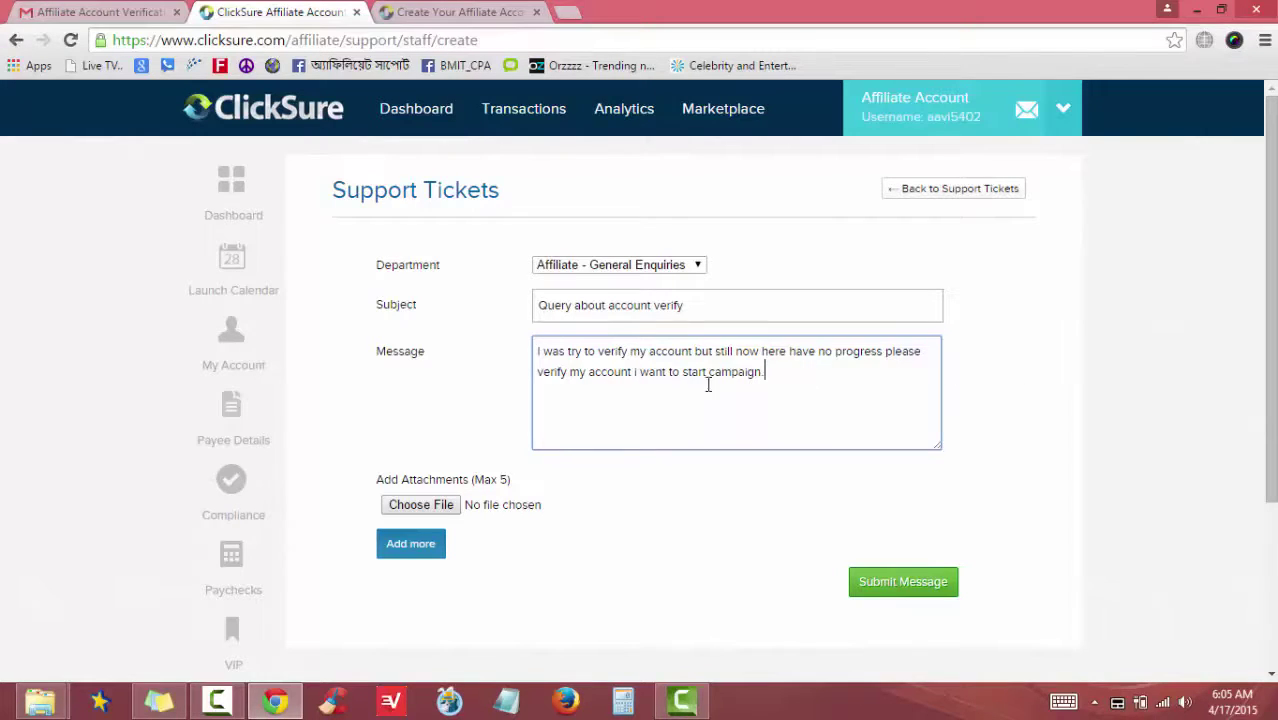
Erase both the ticket message and the subject, leaving the form blank.
key("ctrl+a")
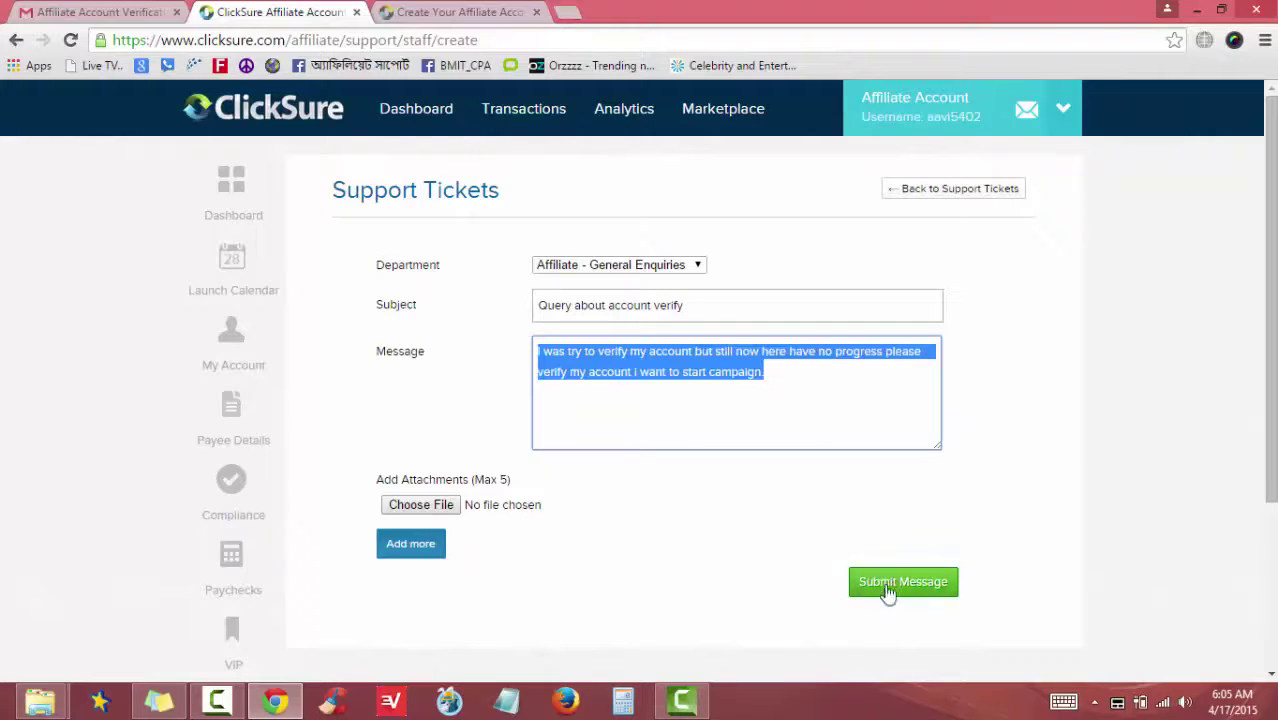
left_click(1022, 480)
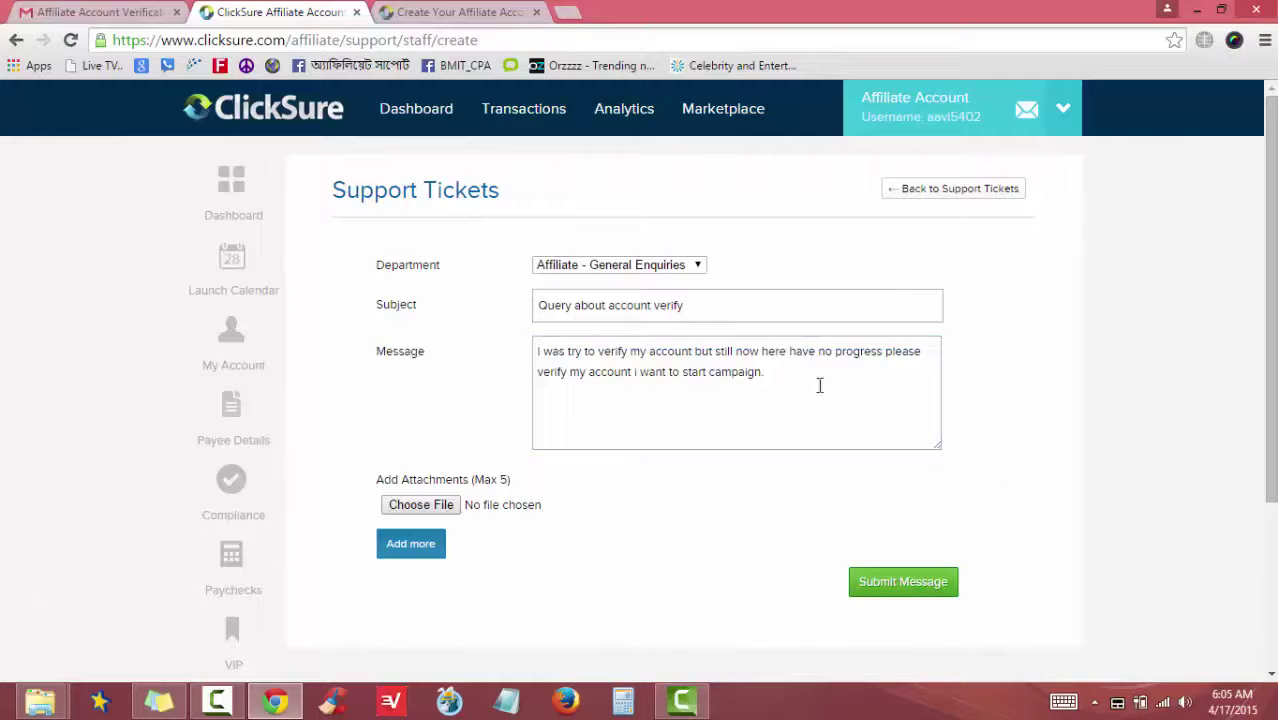
left_click_drag(819, 385, 366, 352)
key("BackSpace")
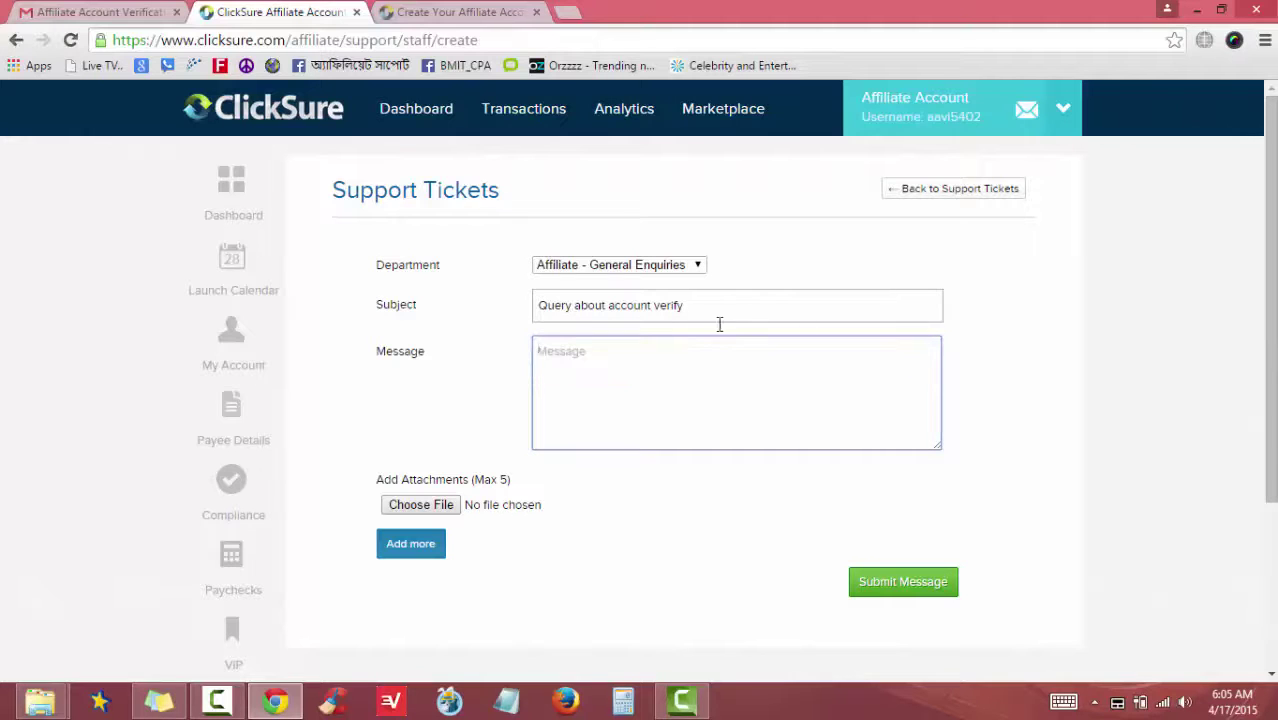
left_click_drag(719, 318, 412, 326)
key("BackSpace")
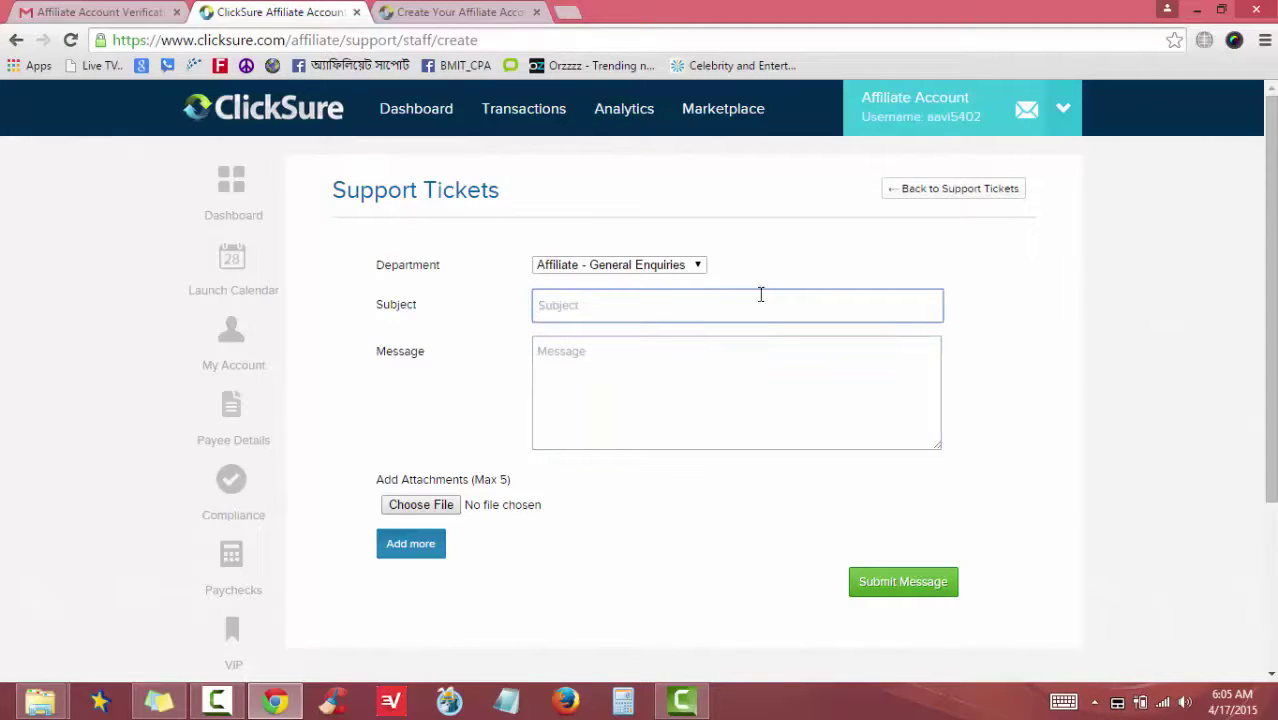
left_click(1024, 406)
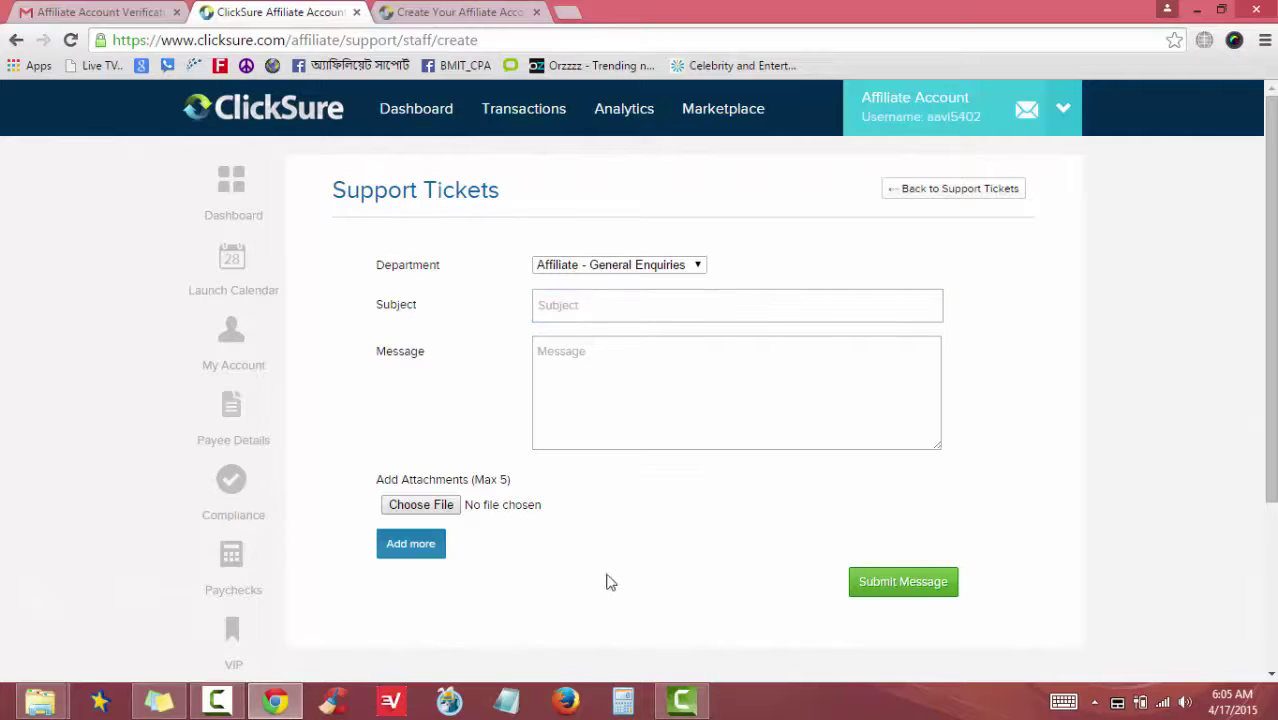
Return to the Affiliate Dashboard.
scroll(744, 557, "down", 2)
scroll(755, 560, "up", 2)
scroll(1015, 405, "down", 2)
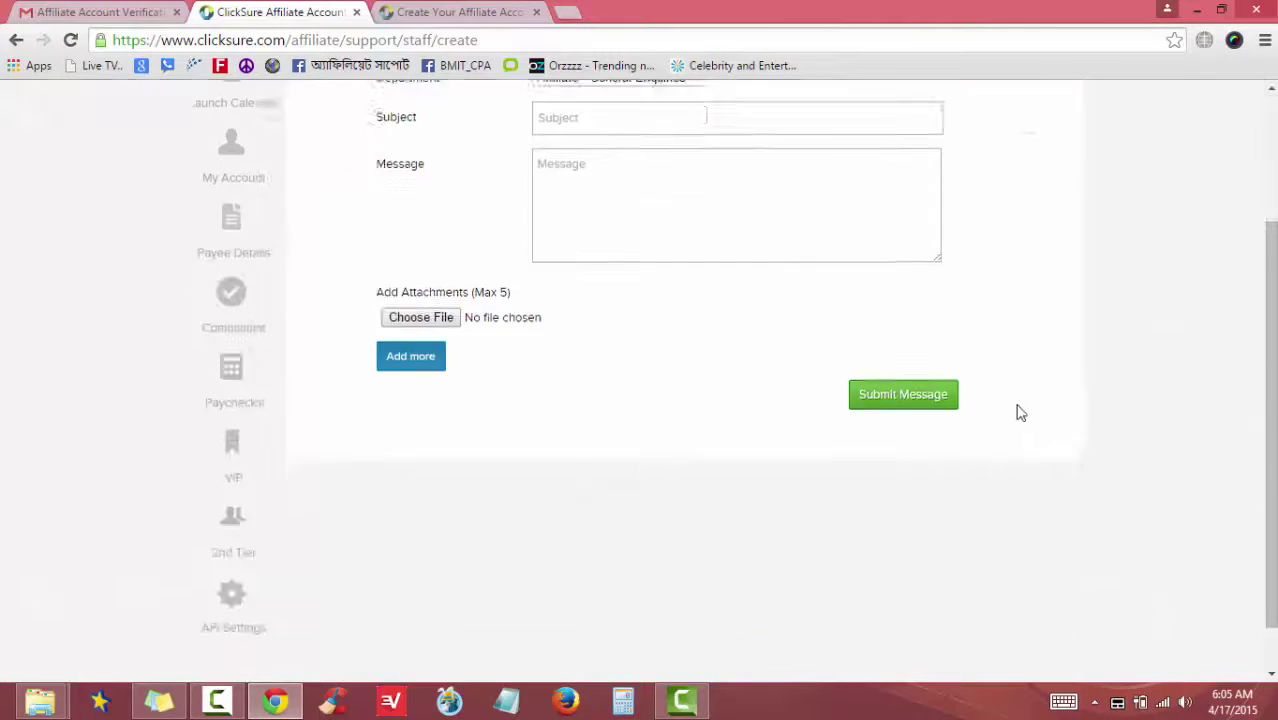
scroll(1018, 411, "up", 2)
left_click(224, 200)
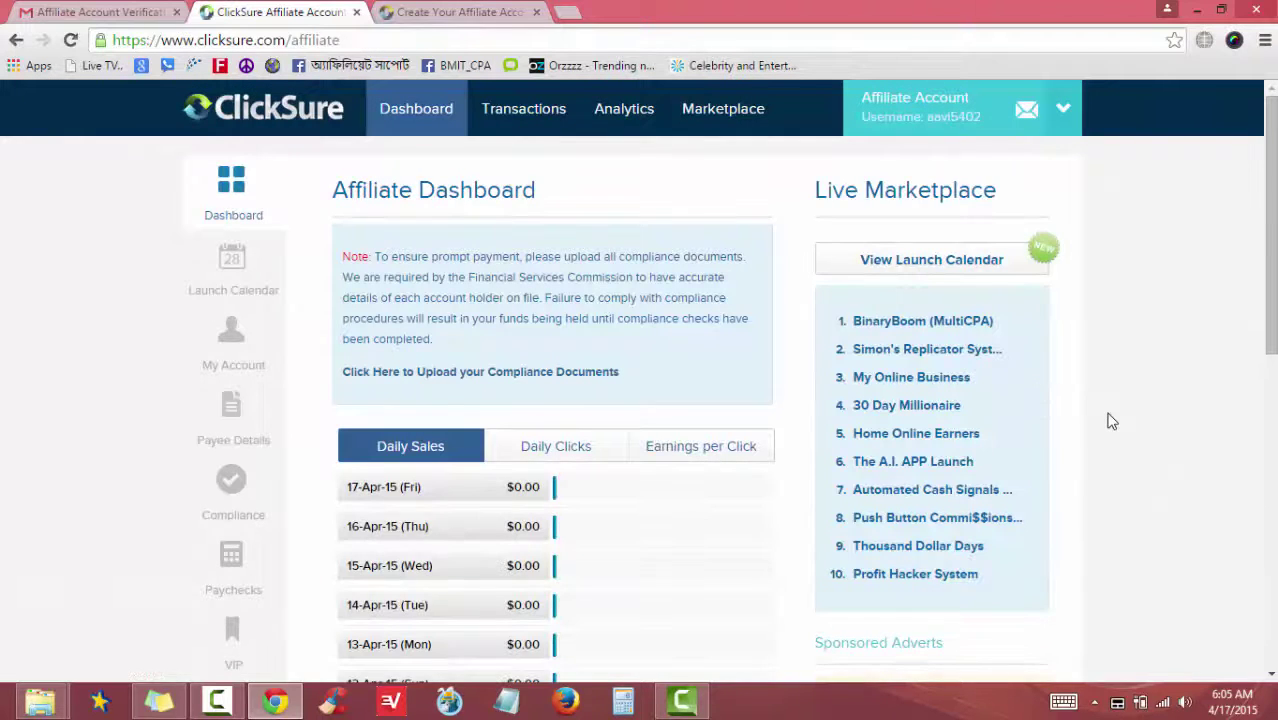
Review the dashboard stats, then the empty CPA Transactions and CPA Analytics pages, then the Marketplace.
scroll(1109, 419, "down", 7)
scroll(1111, 421, "up", 7)
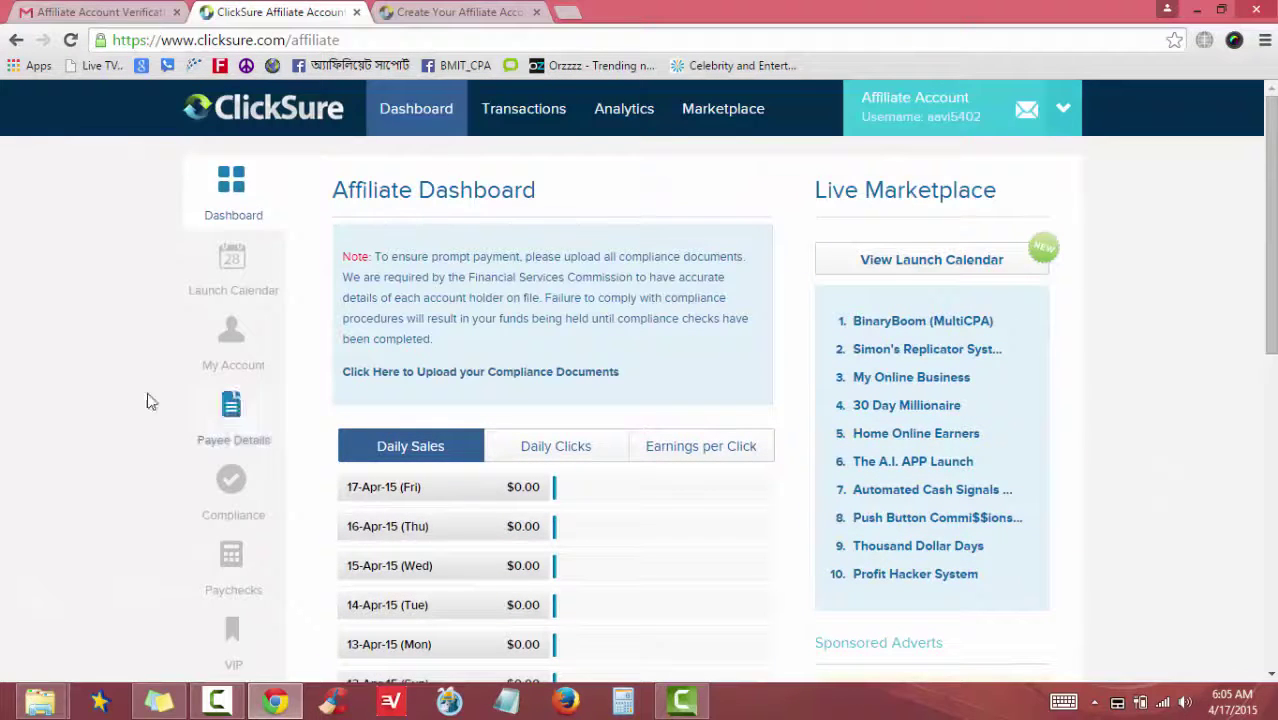
scroll(1180, 428, "down", 1)
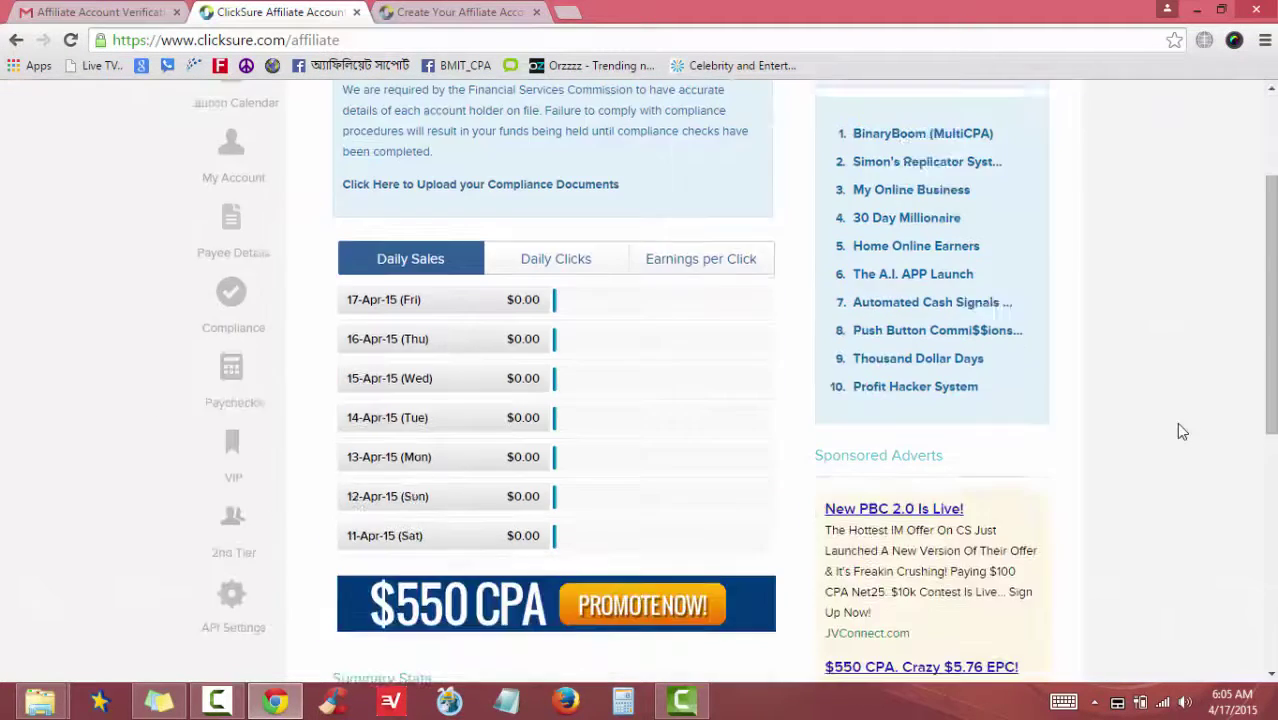
scroll(1180, 428, "up", 1)
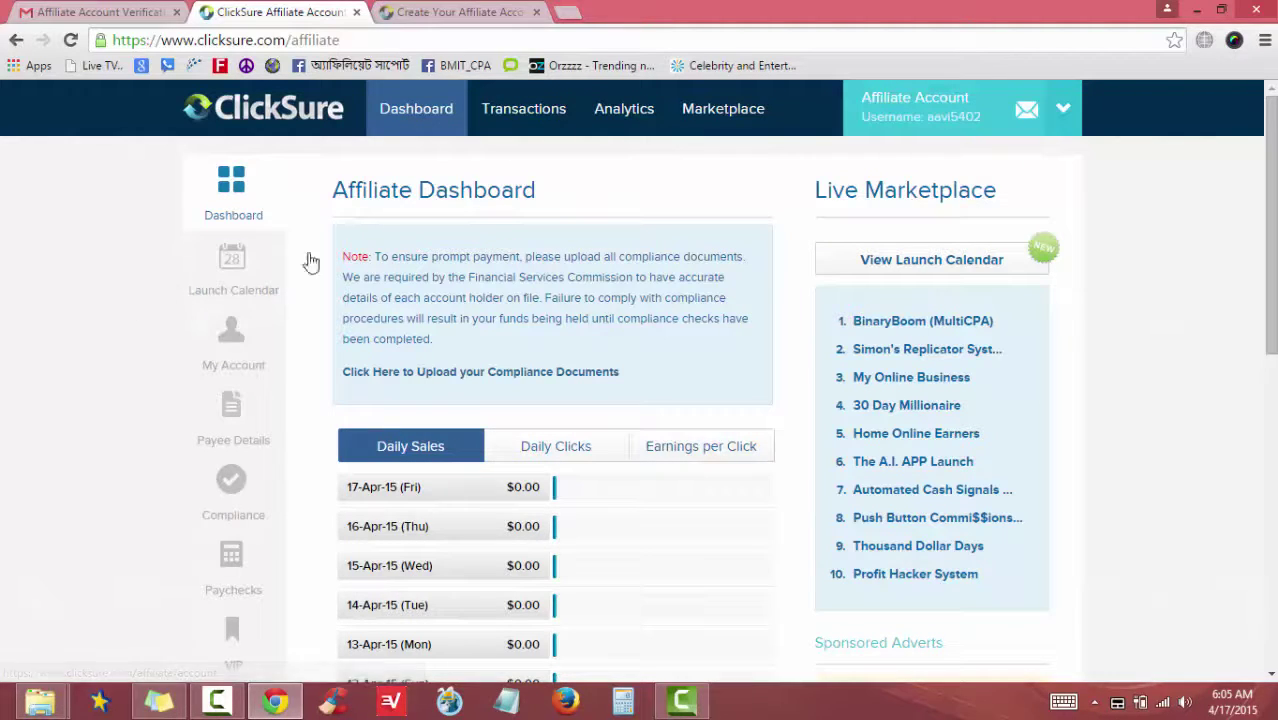
left_click(526, 122)
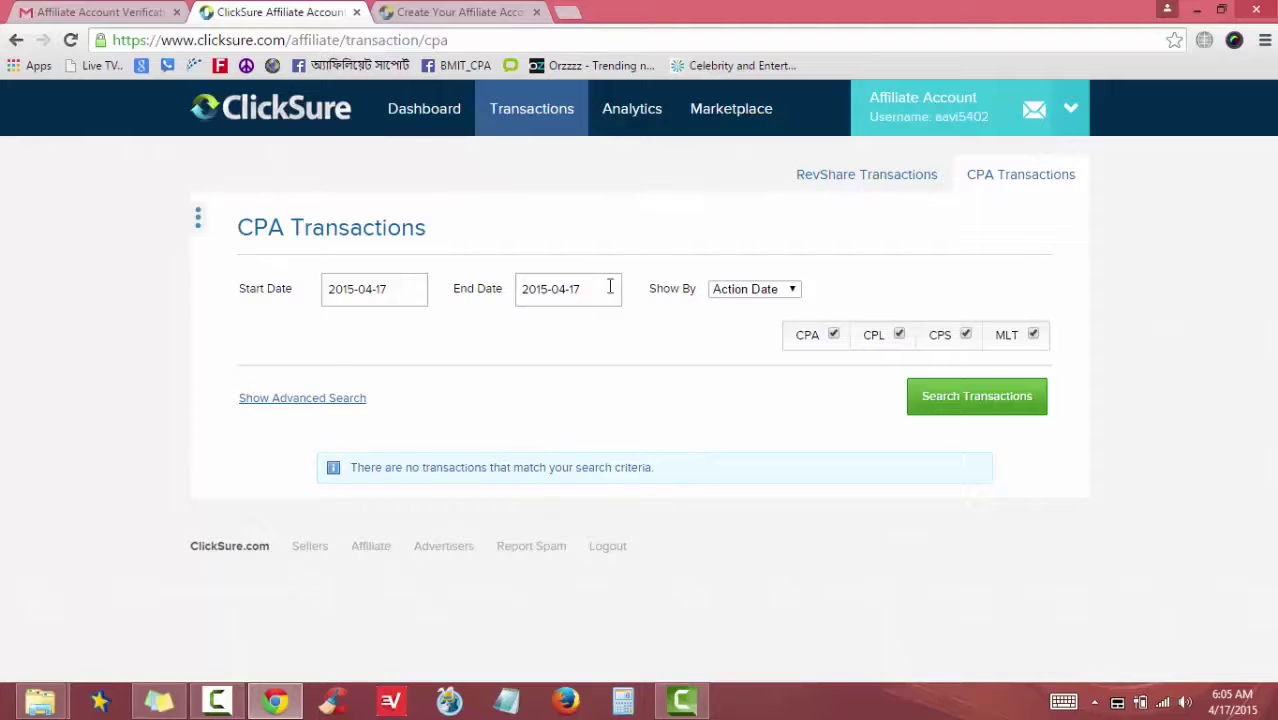
left_click(640, 118)
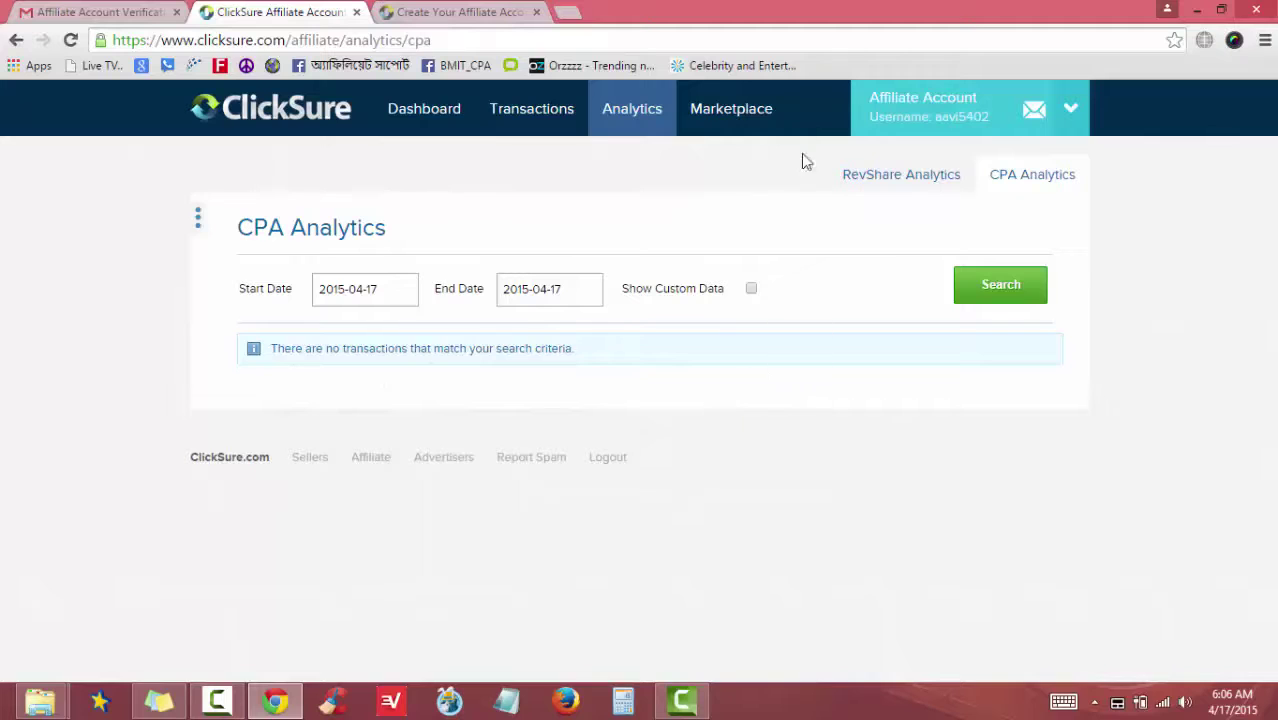
left_click(736, 113)
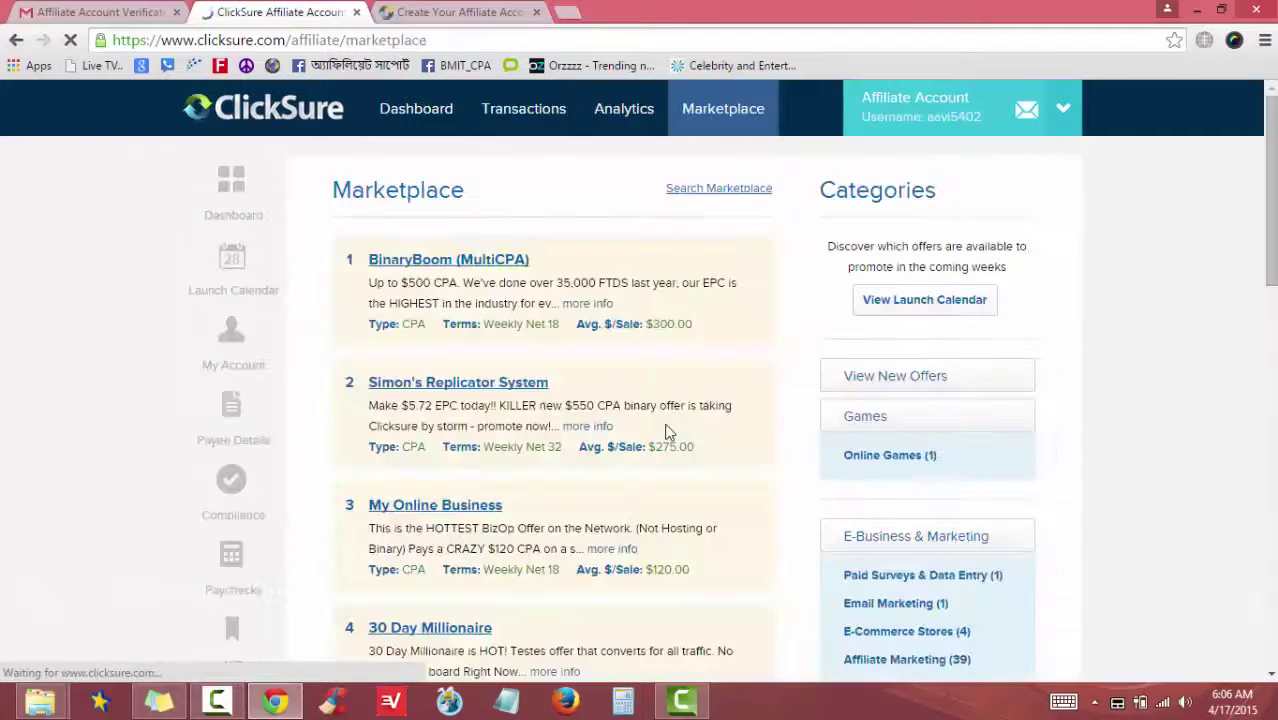
scroll(658, 440, "down", 5)
scroll(660, 445, "down", 5)
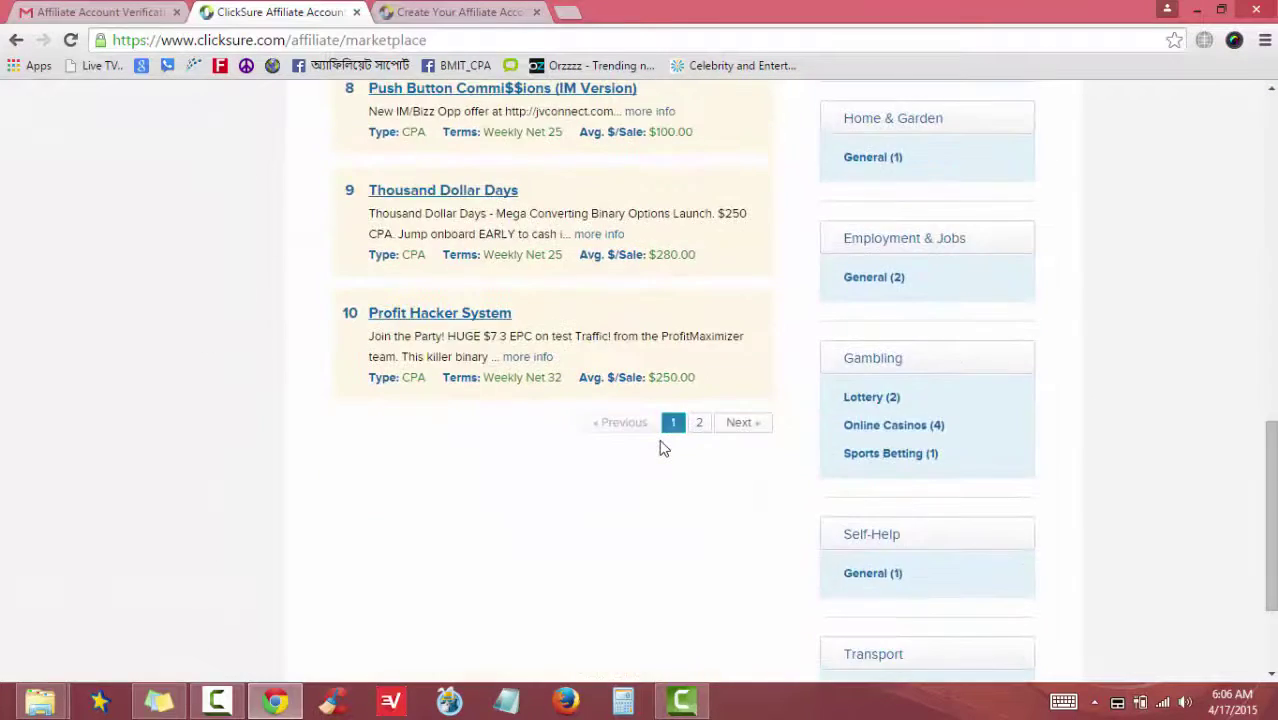
scroll(660, 445, "up", 10)
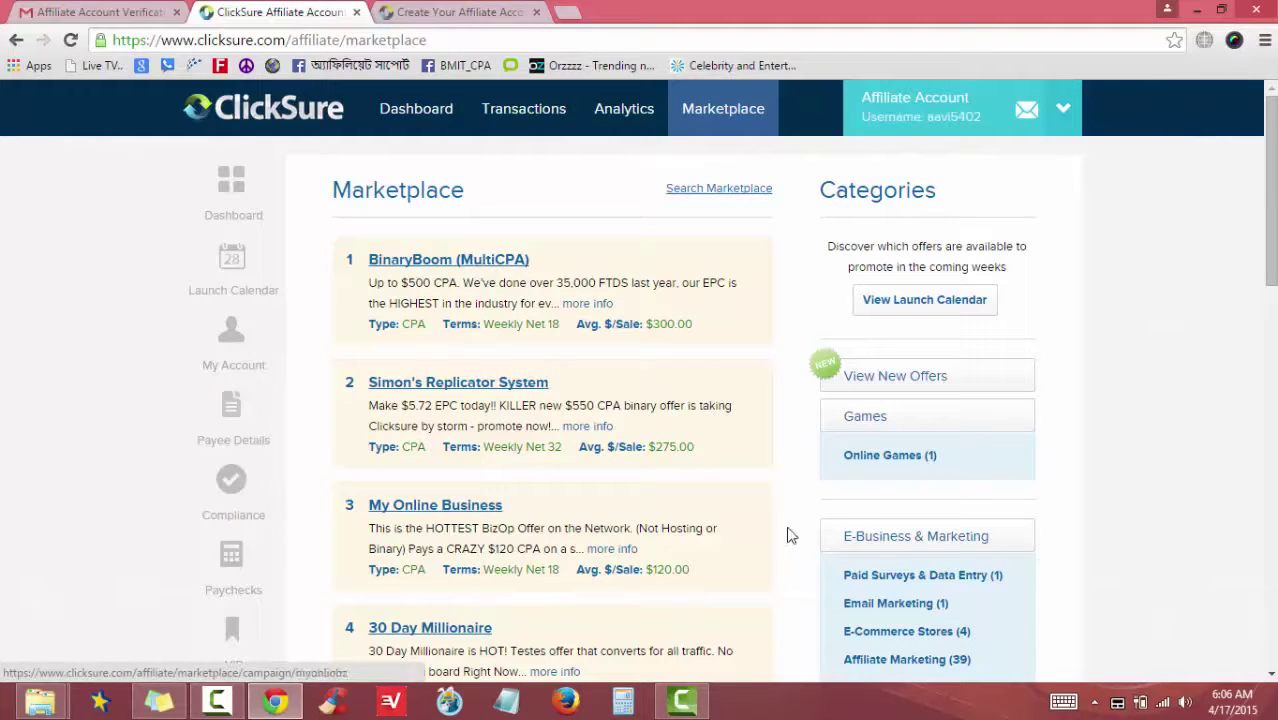
scroll(778, 526, "down", 2)
scroll(778, 526, "down", 1)
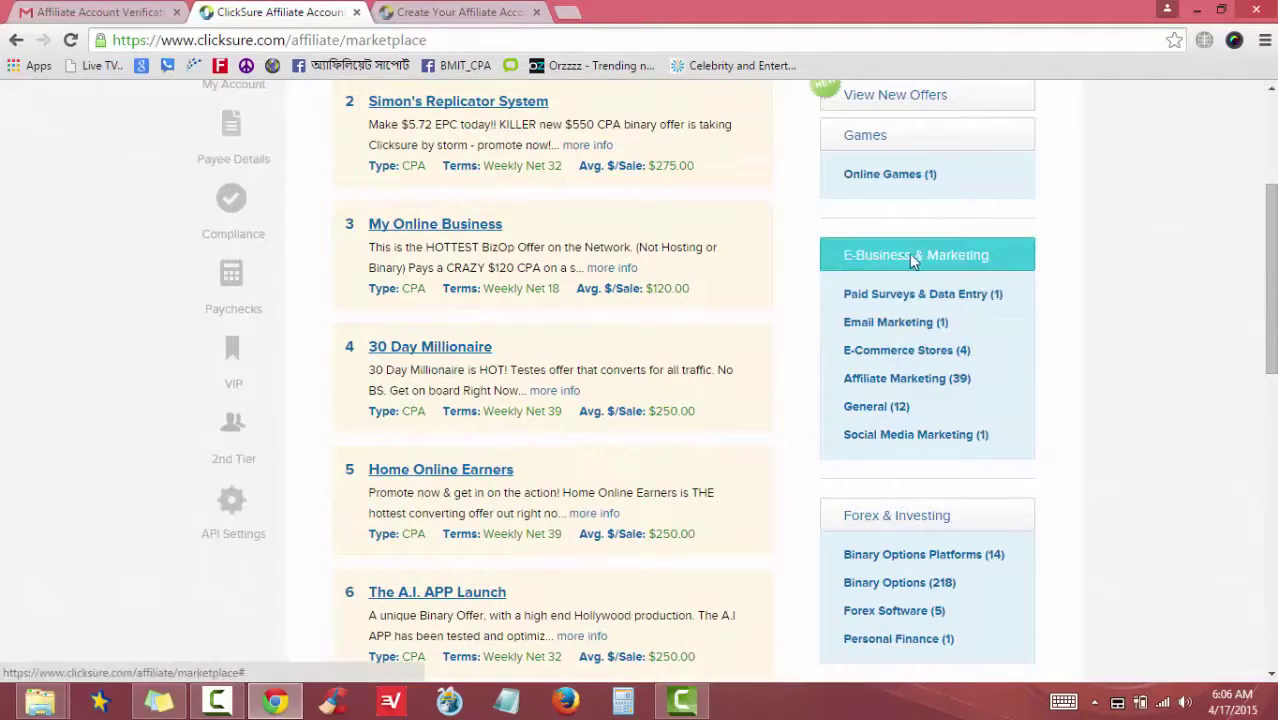
scroll(893, 447, "up", 2)
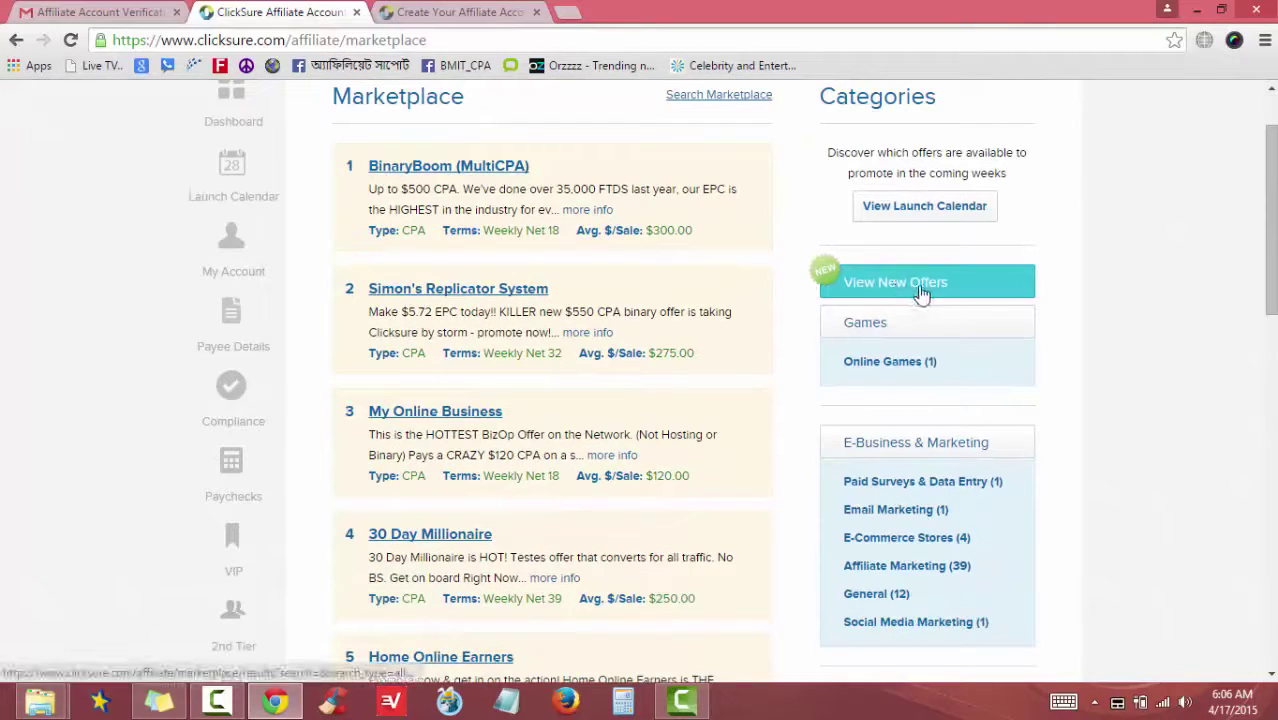
left_click(937, 290)
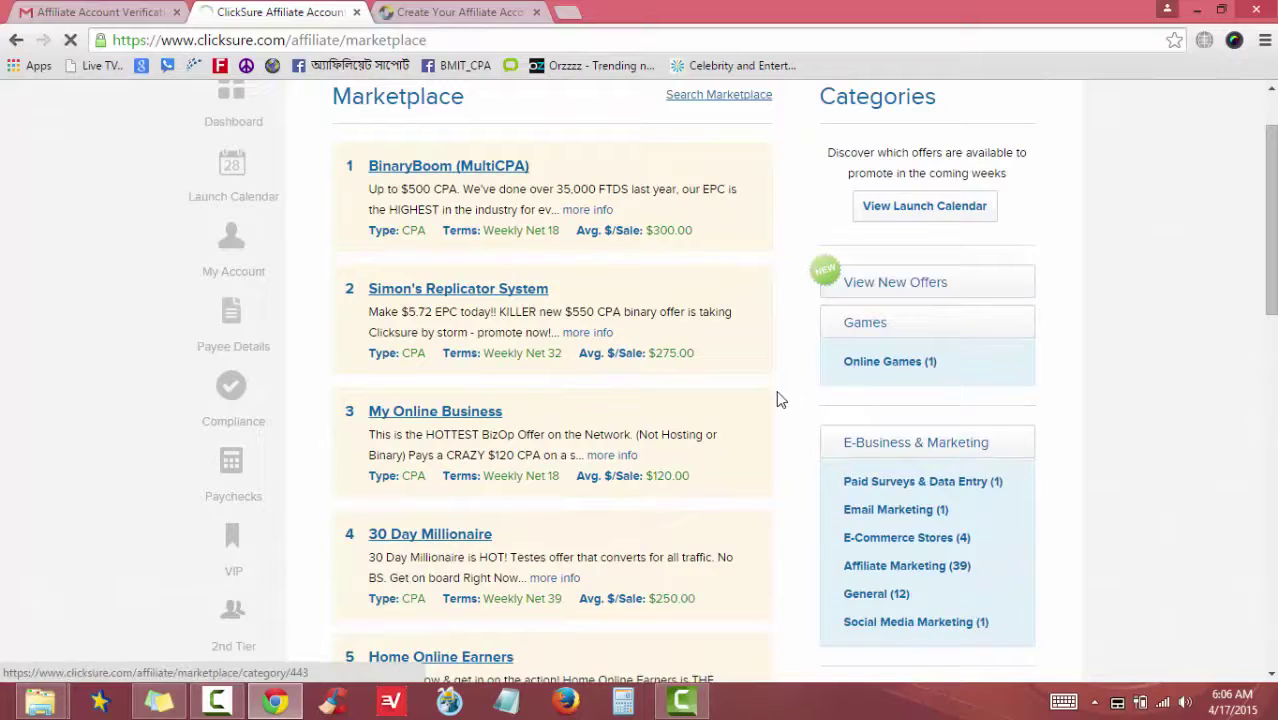
scroll(781, 400, "down", 3)
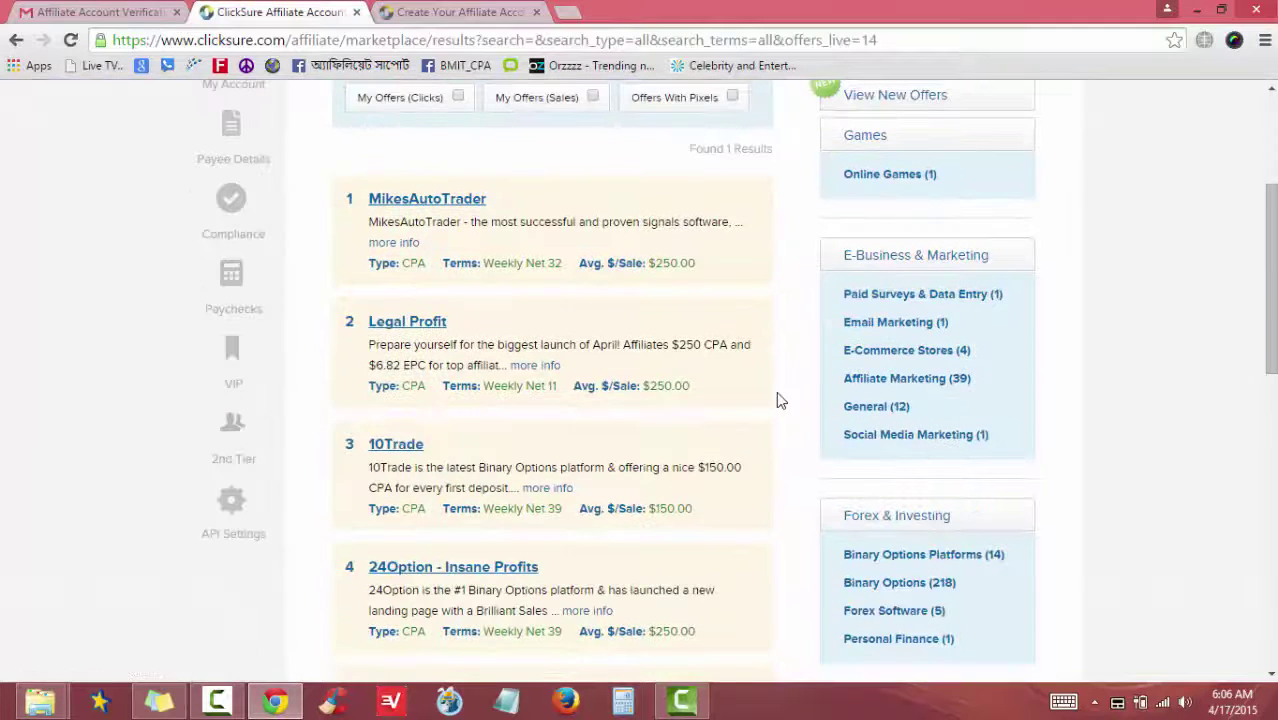
scroll(781, 400, "up", 3)
scroll(770, 400, "down", 3)
scroll(779, 514, "up", 2)
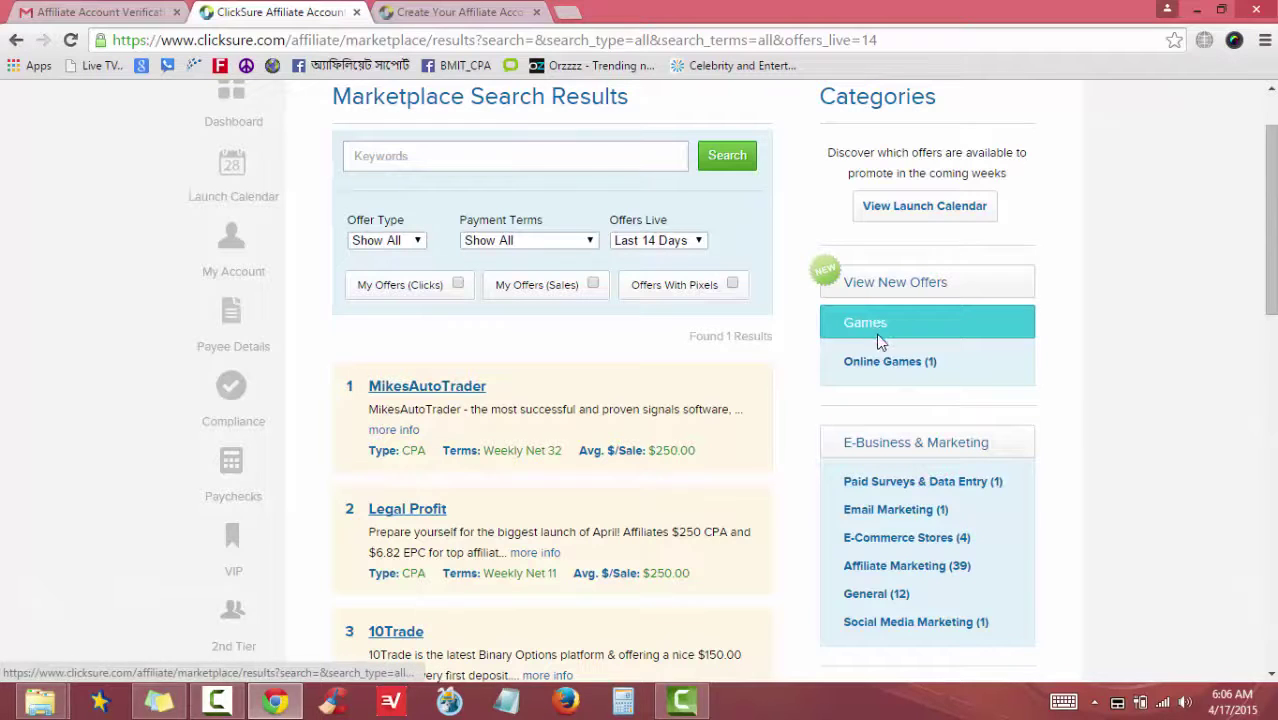
scroll(1080, 395, "down", 2)
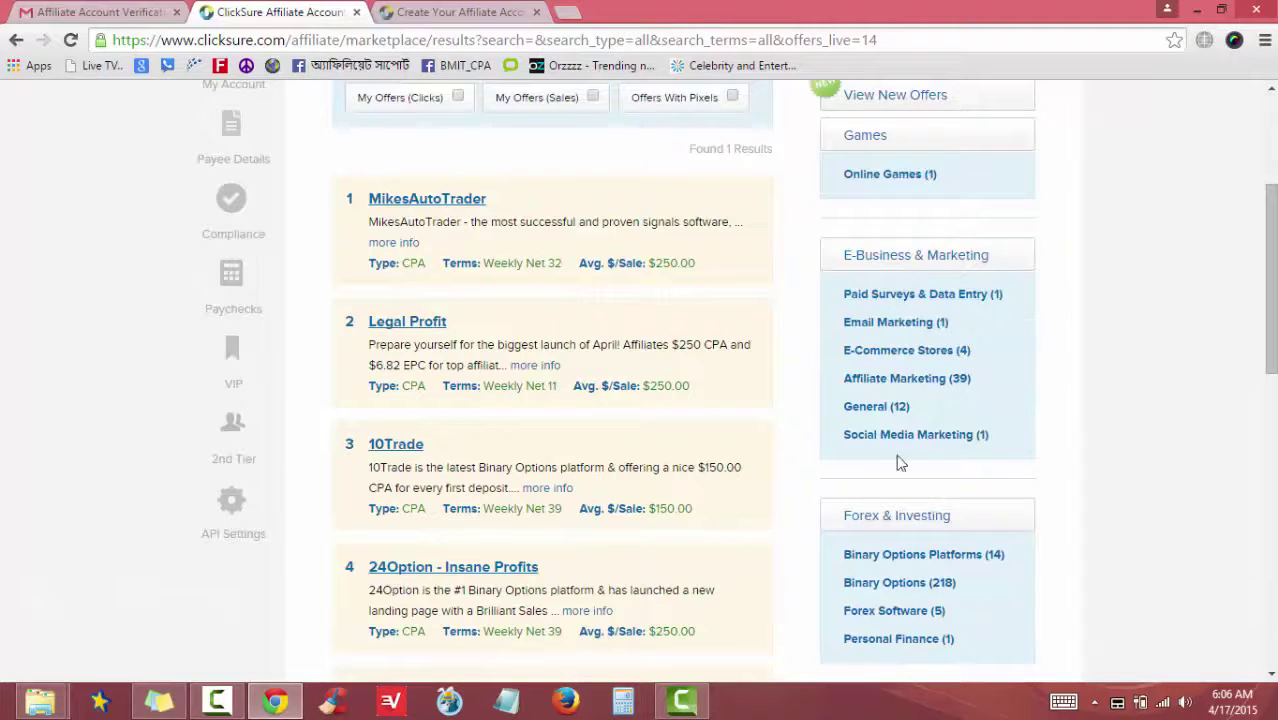
scroll(960, 430, "down", 2)
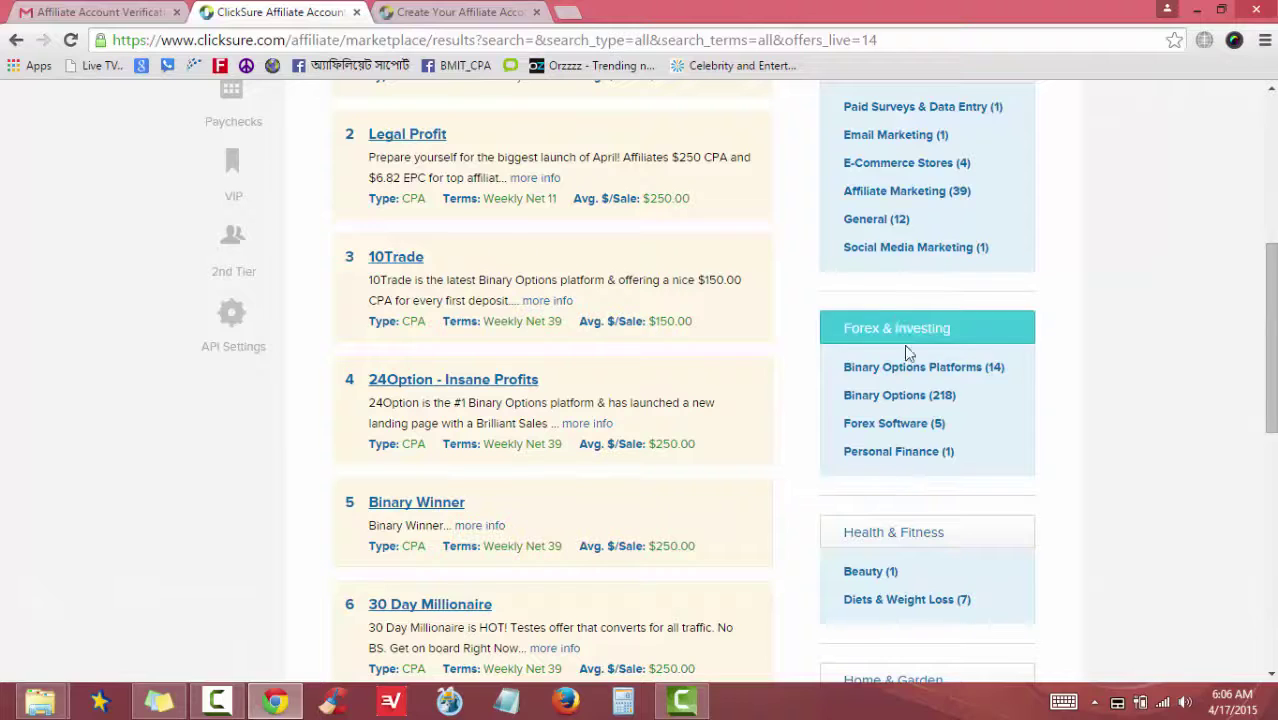
scroll(1060, 420, "down", 1)
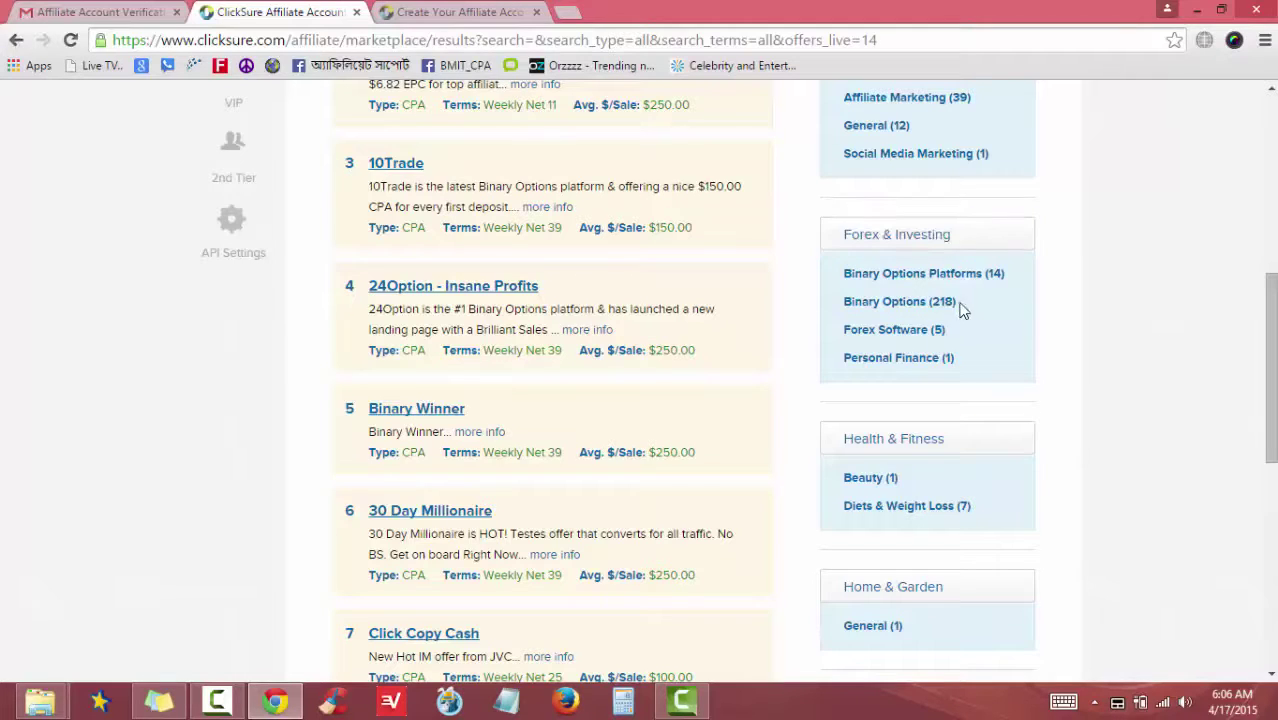
left_click_drag(961, 310, 936, 304)
left_click(1067, 465)
scroll(1068, 442, "down", 1)
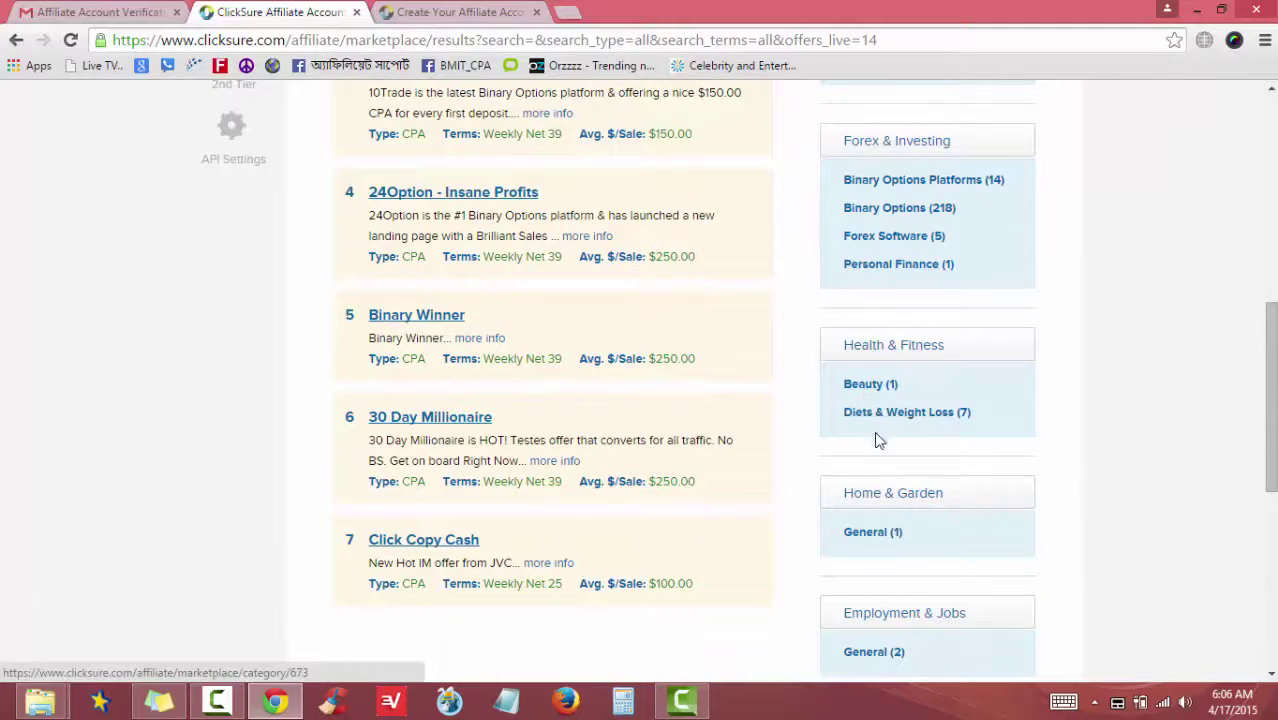
scroll(1021, 519, "down", 2)
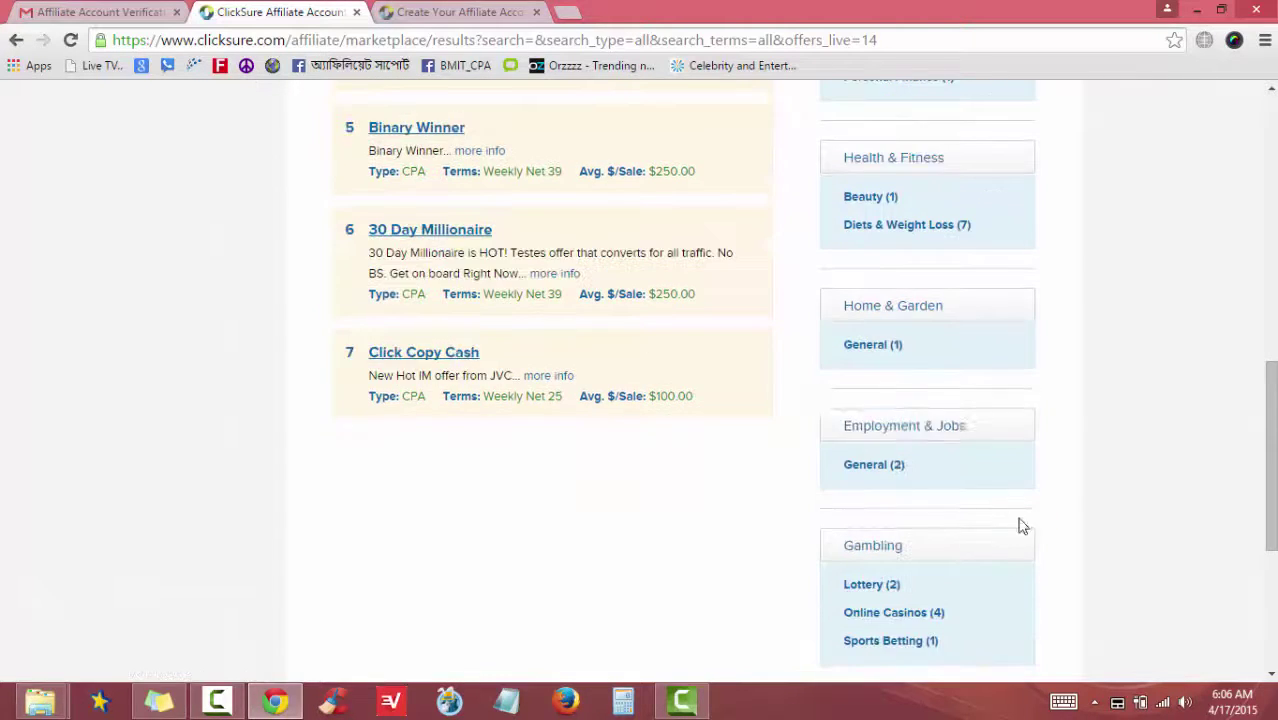
scroll(1019, 522, "down", 2)
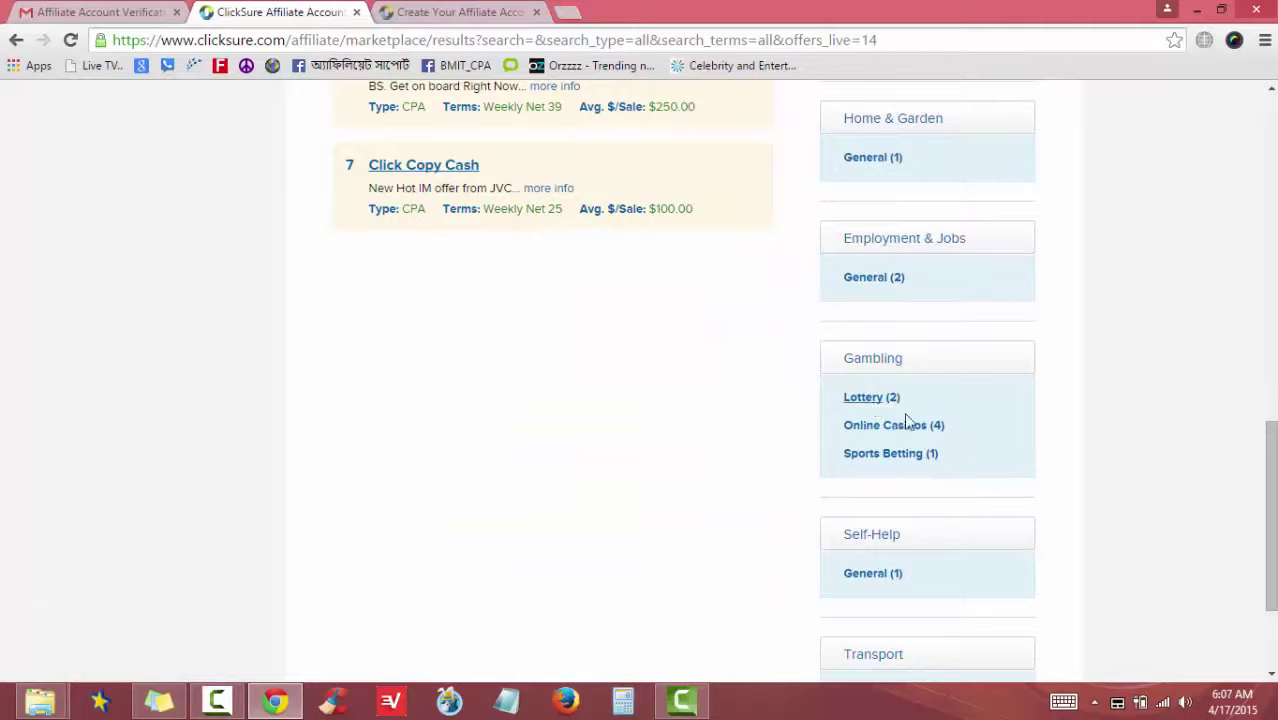
scroll(1034, 449, "down", 2)
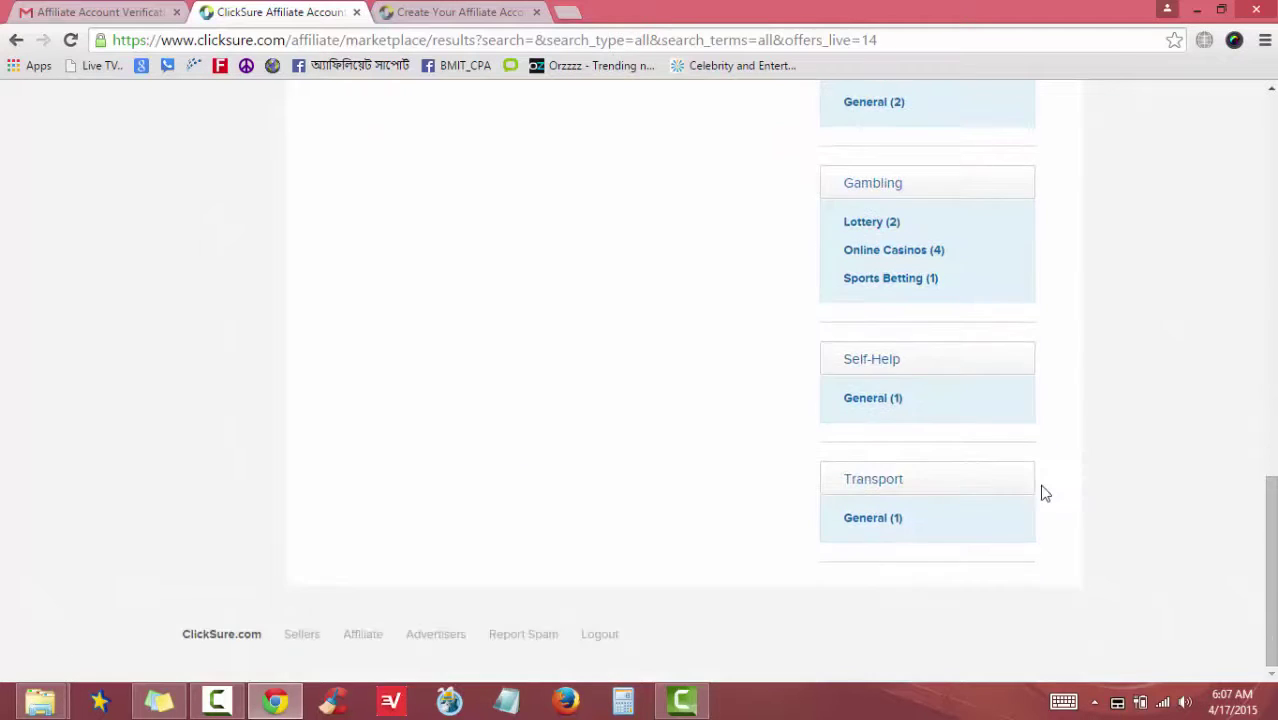
scroll(1044, 491, "up", 6)
scroll(1044, 491, "up", 7)
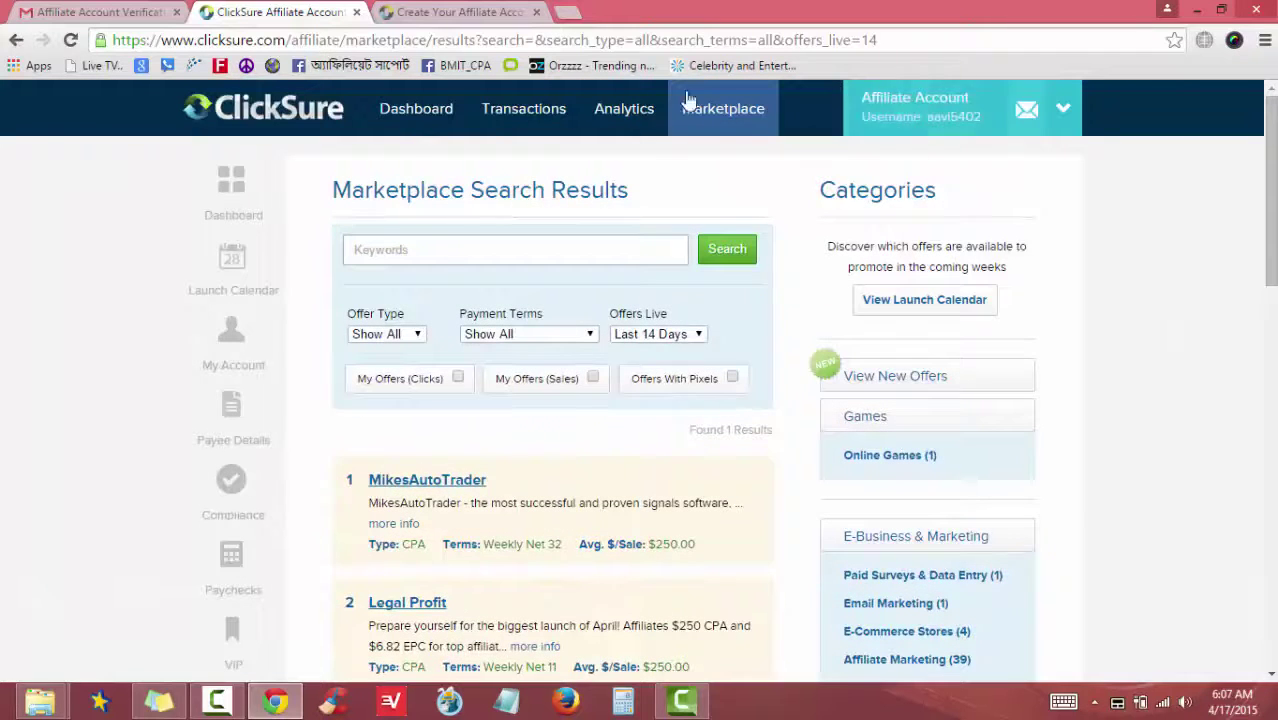
Go from the Dashboard to the Launch Calendar and browse April 2015's offers and offer table.
left_click(231, 182)
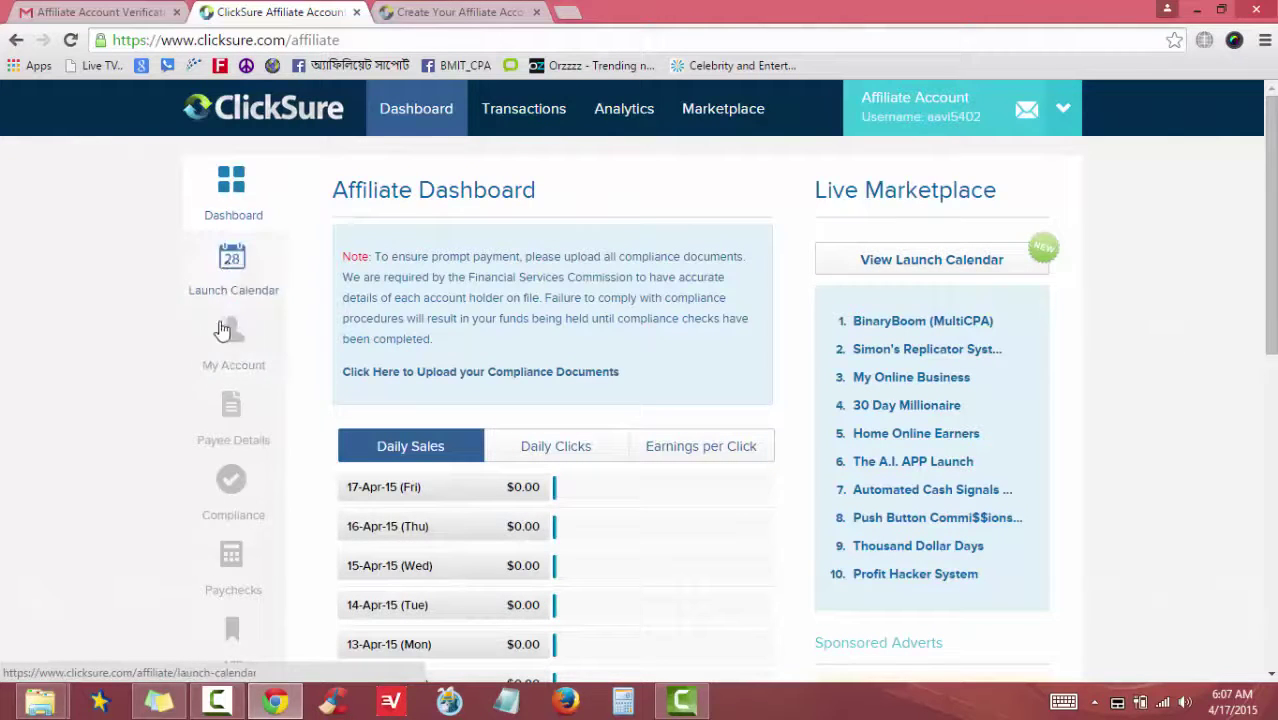
left_click(240, 266)
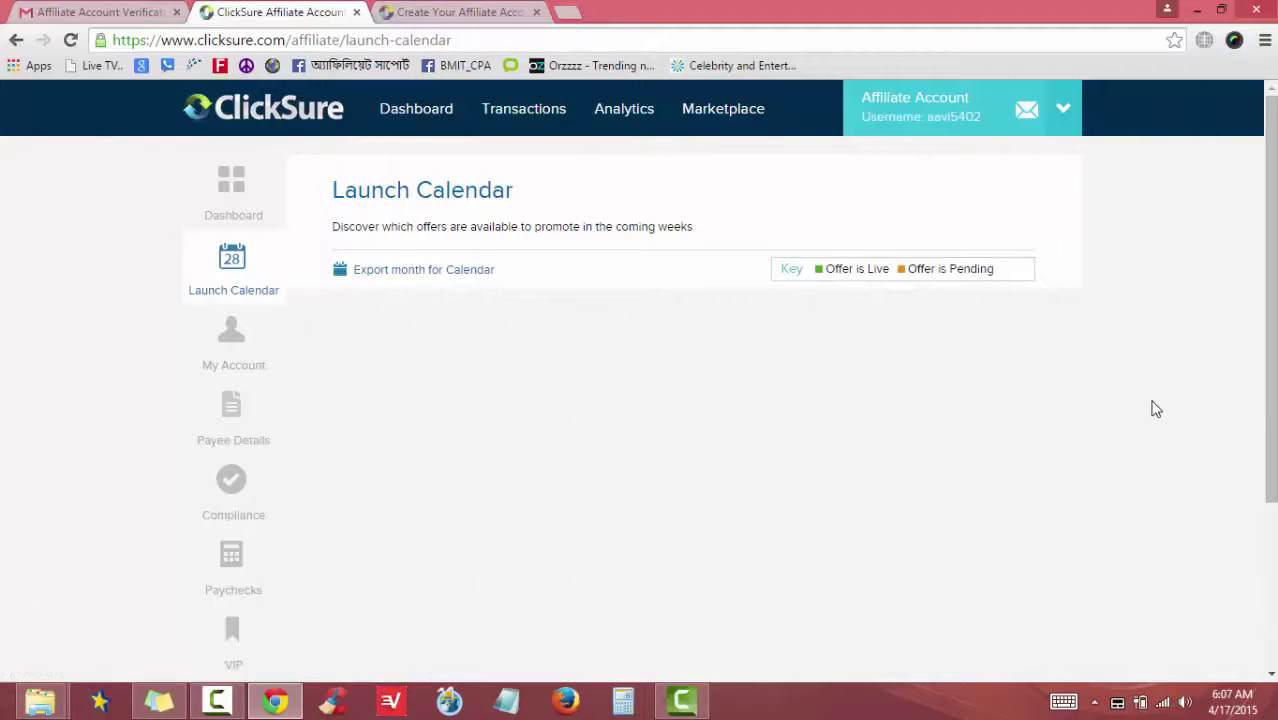
scroll(1156, 409, "down", 2)
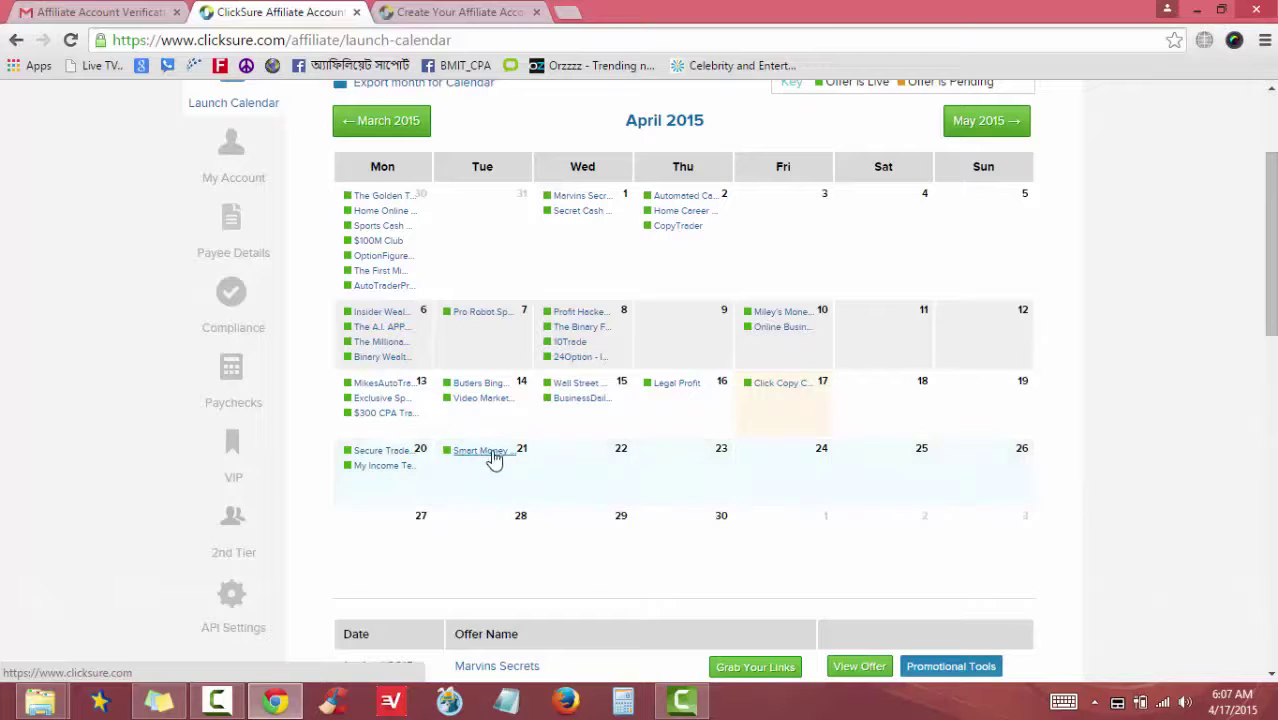
scroll(1218, 514, "down", 3)
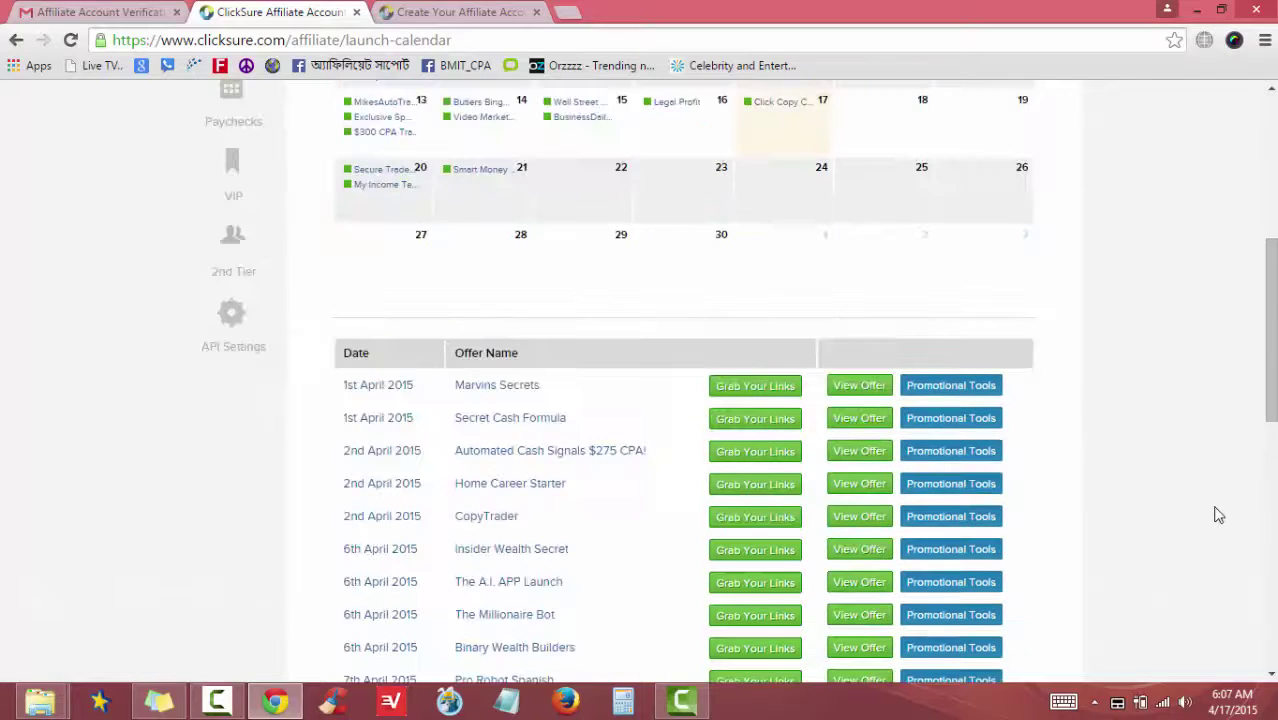
scroll(1218, 514, "down", 9)
scroll(1220, 514, "up", 7)
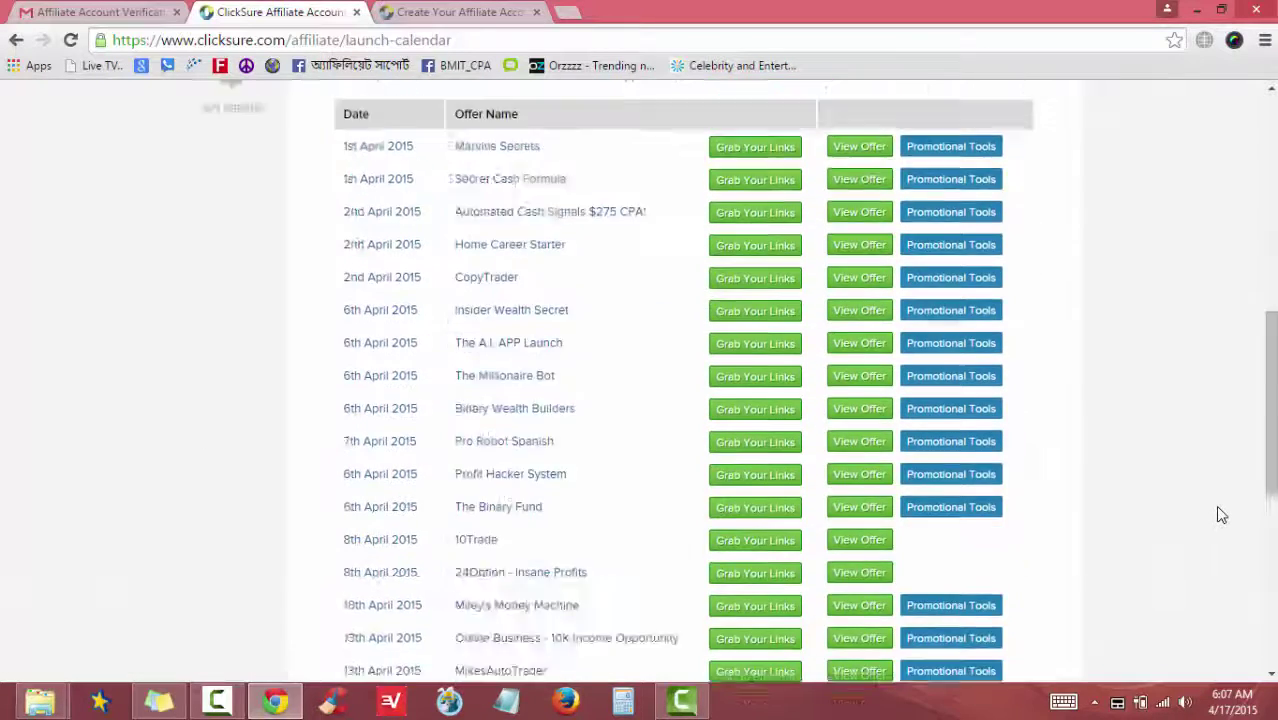
scroll(1218, 514, "up", 5)
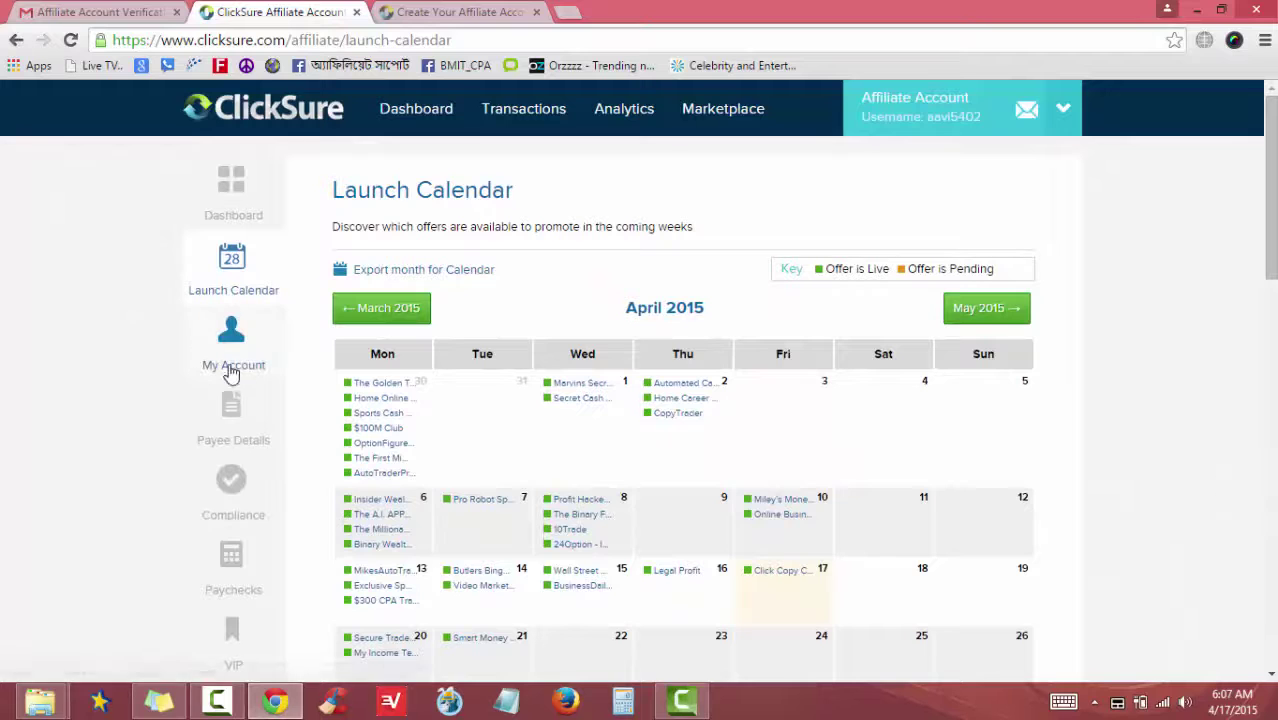
left_click(238, 358)
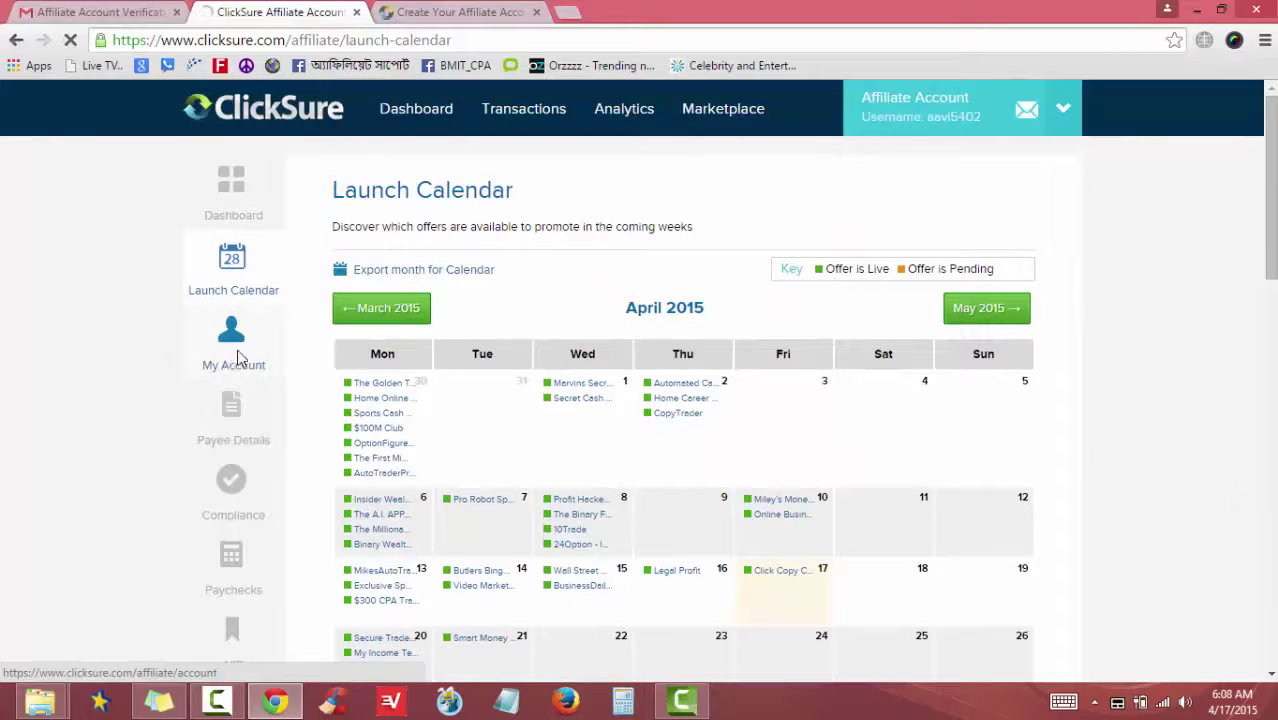
Select the saved email address, then open and close the compliance upload page from its link.
scroll(1163, 367, "down", 2)
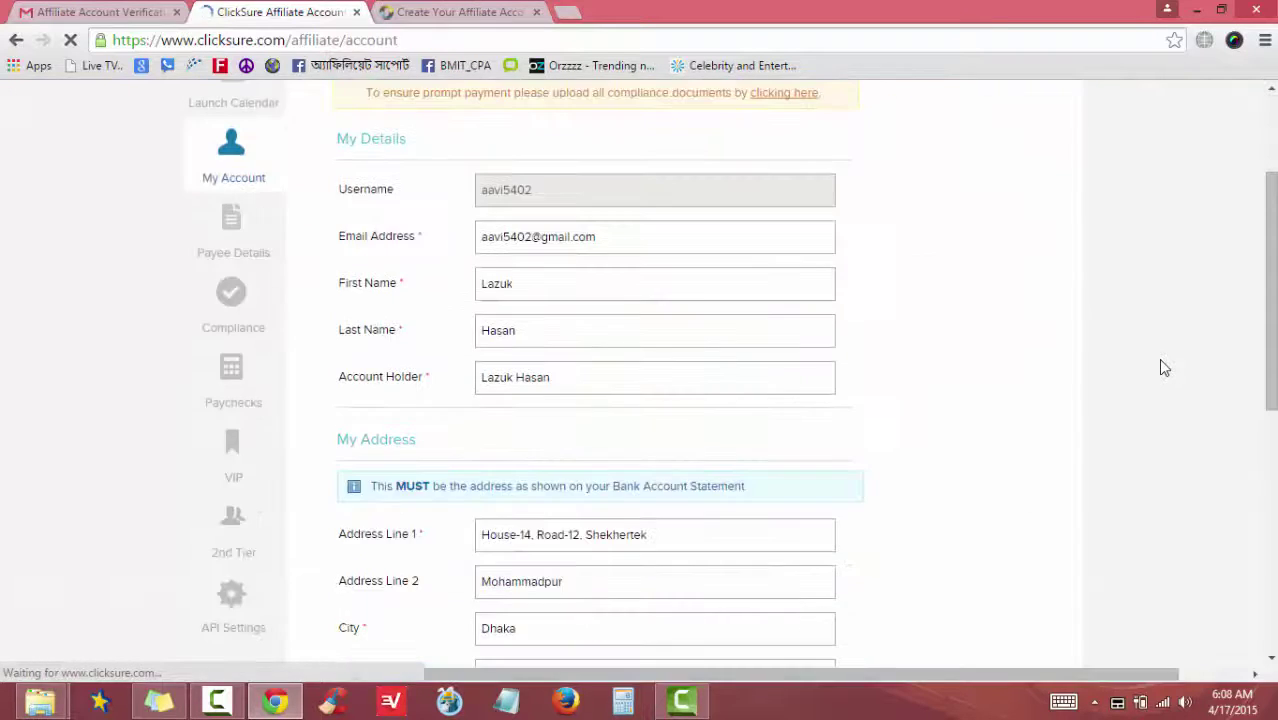
triple_click(625, 237)
scroll(792, 379, "up", 2)
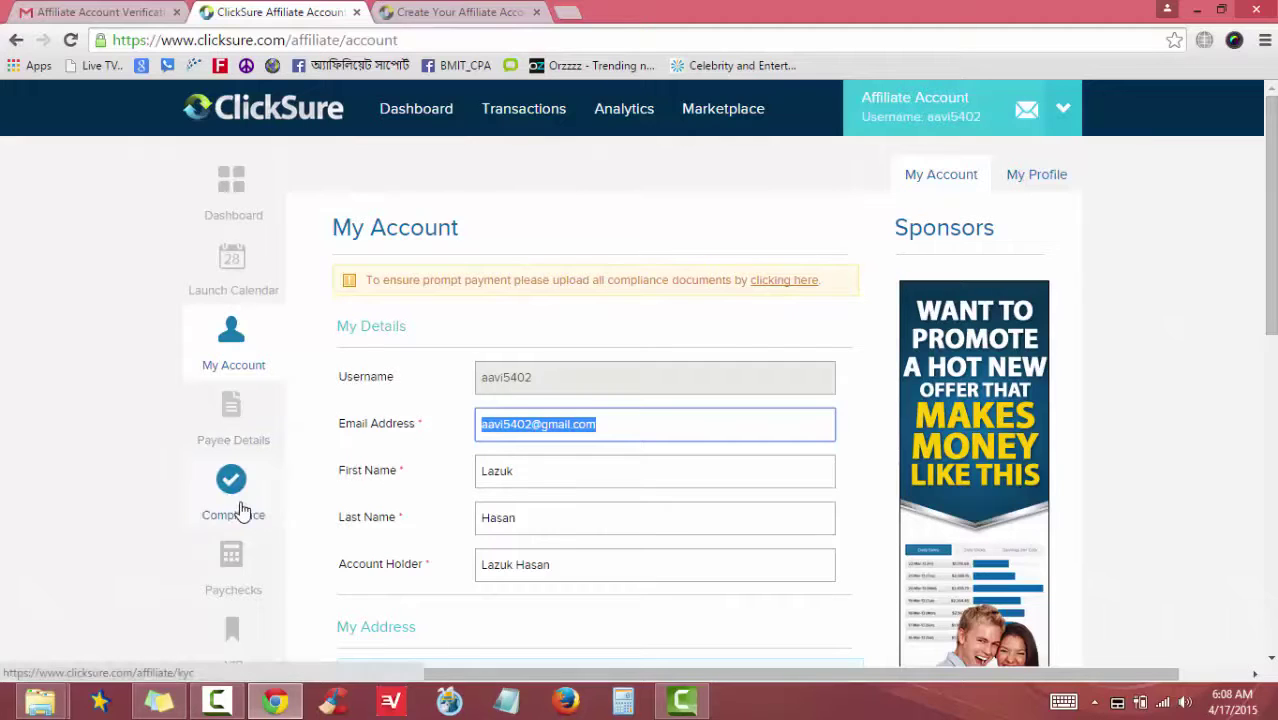
left_click(781, 282)
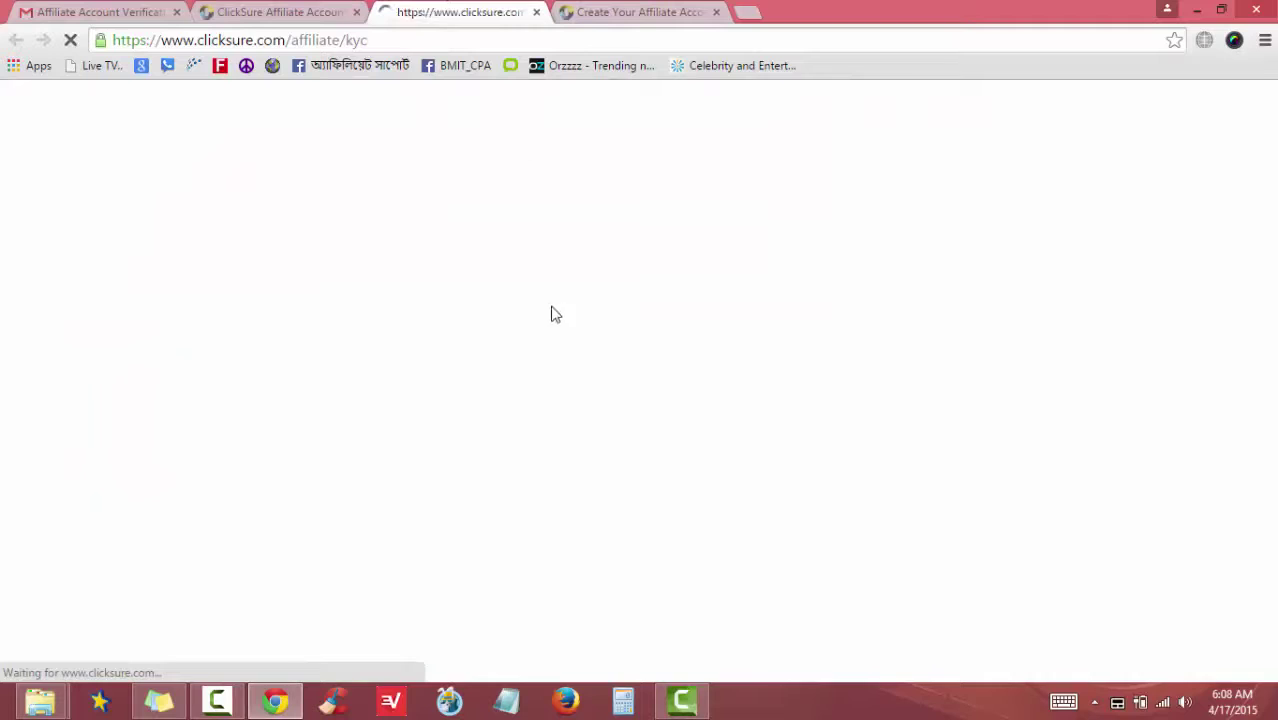
scroll(679, 399, "down", 6)
scroll(418, 301, "up", 2)
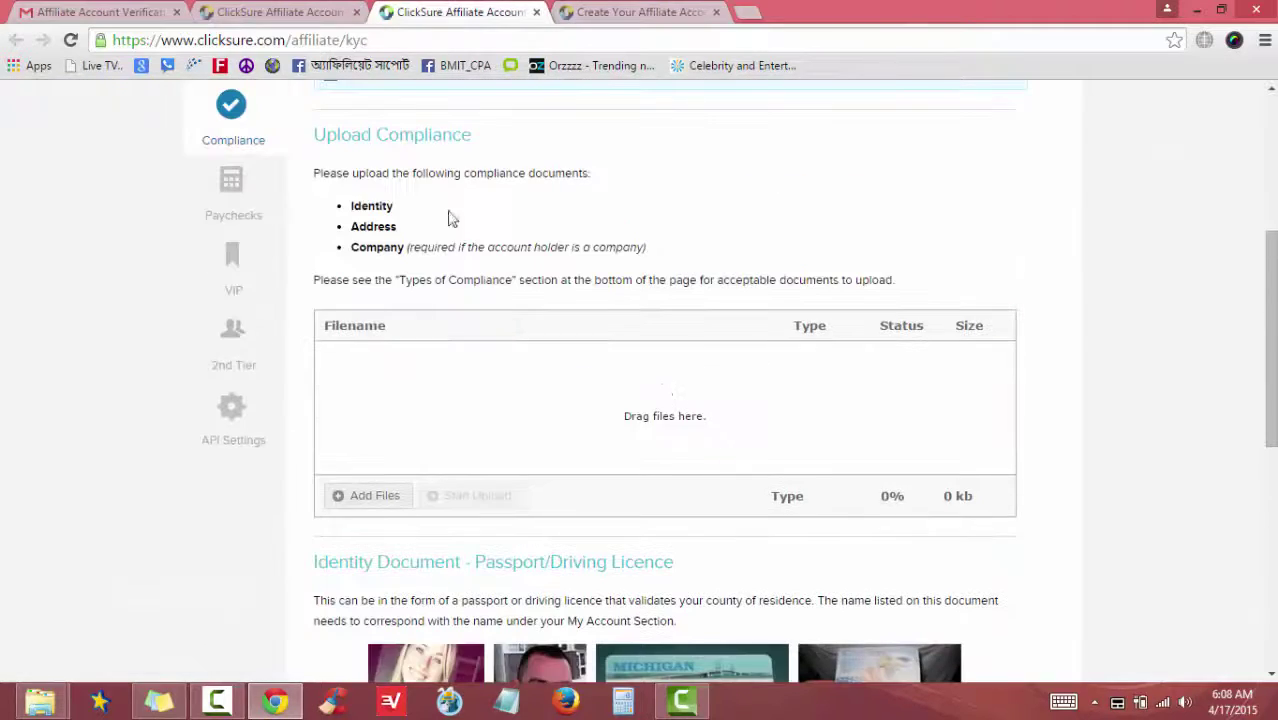
scroll(452, 218, "down", 7)
scroll(525, 448, "up", 7)
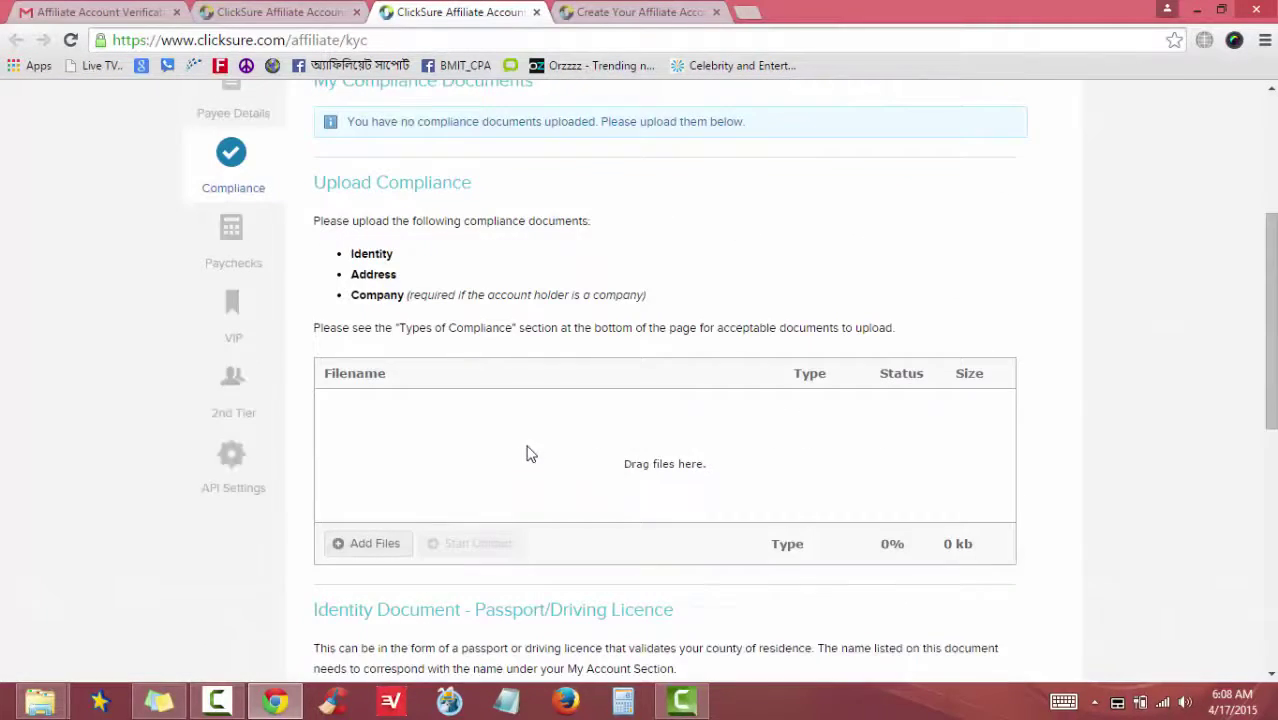
left_click(536, 12)
Scroll down through the personal details, address and empty password-change fields.
scroll(805, 362, "down", 2)
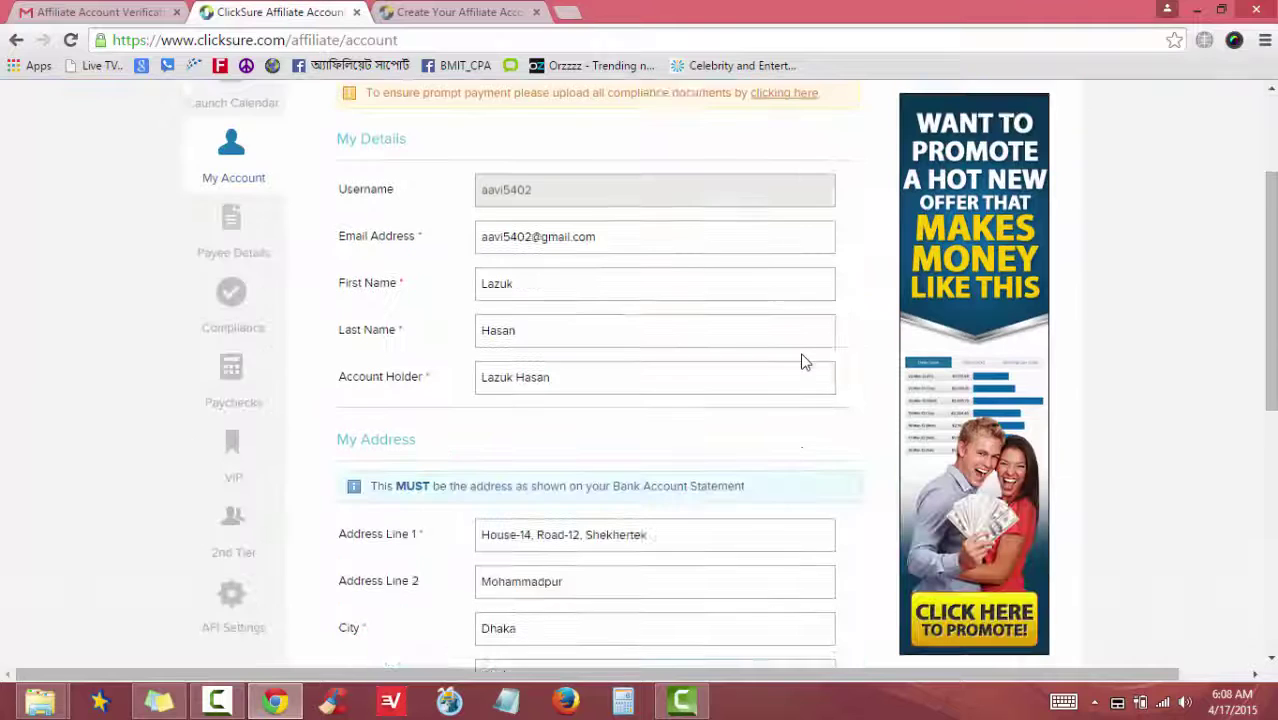
scroll(805, 362, "down", 4)
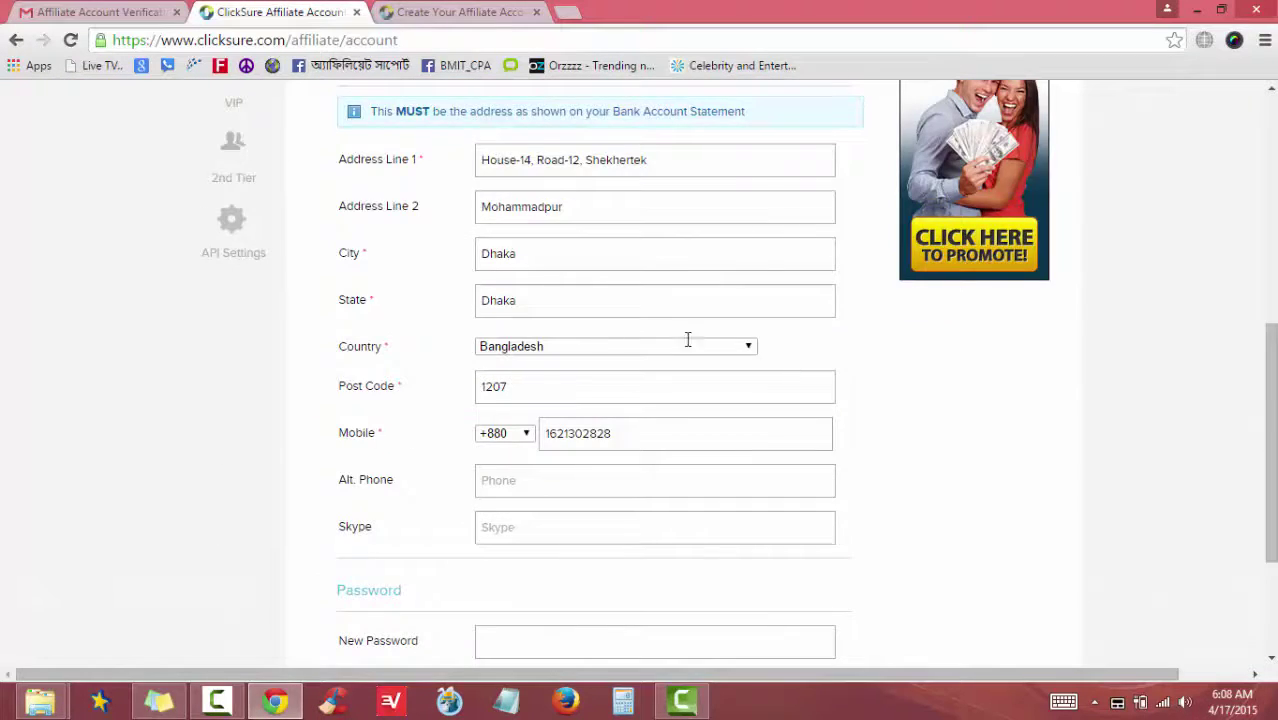
scroll(688, 340, "down", 2)
scroll(380, 330, "down", 1)
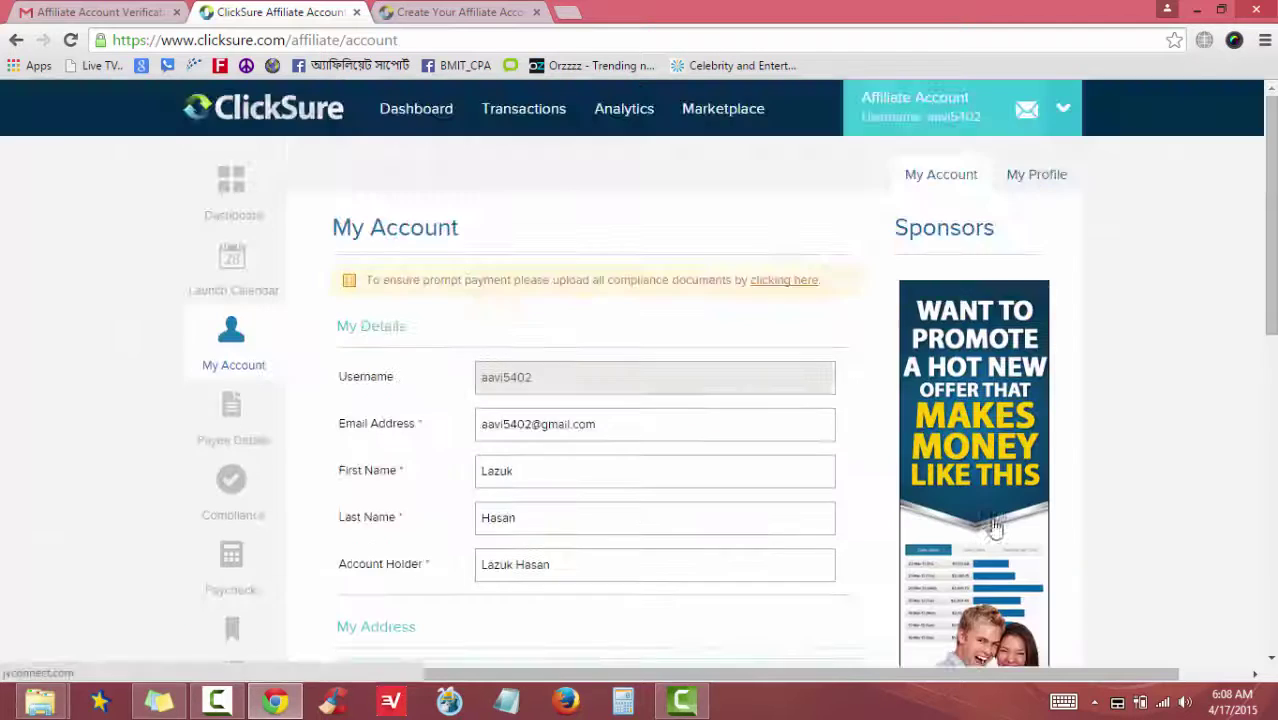
scroll(163, 423, "down", 1)
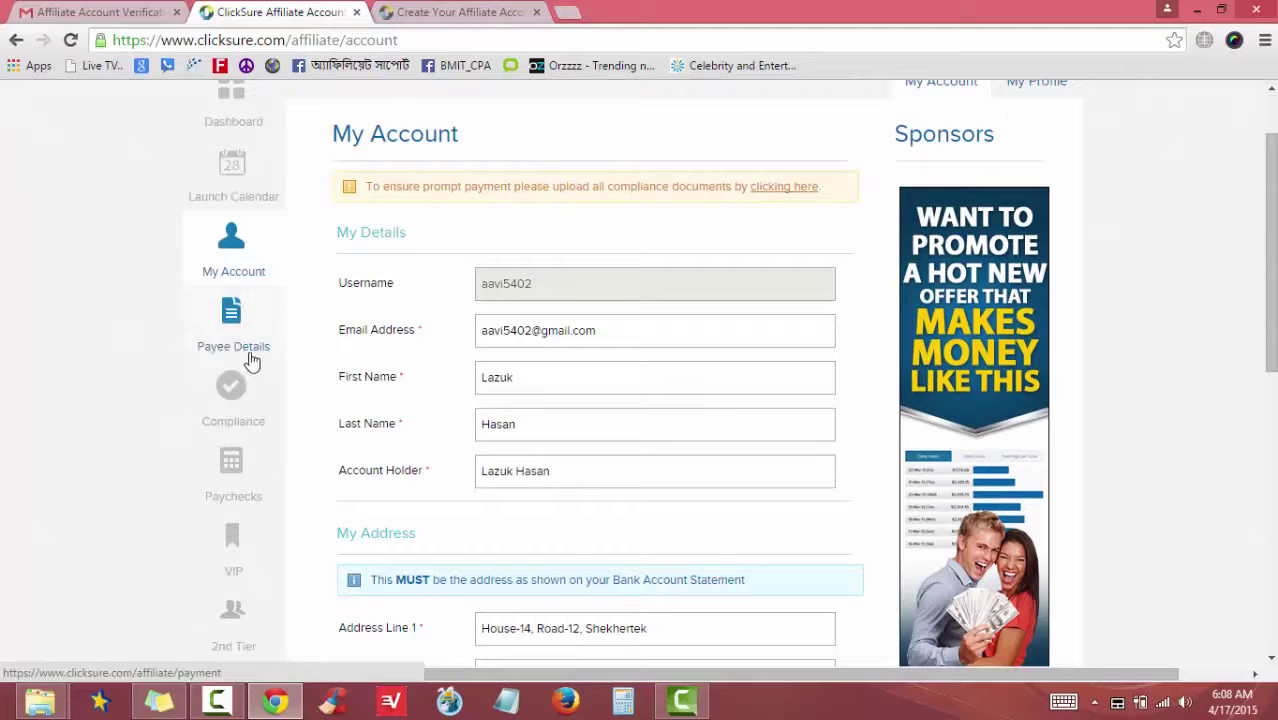
Open Payee Details, highlight the 1000.00 threshold amount, and follow the Payoneer 'Click Here' link.
left_click(225, 330)
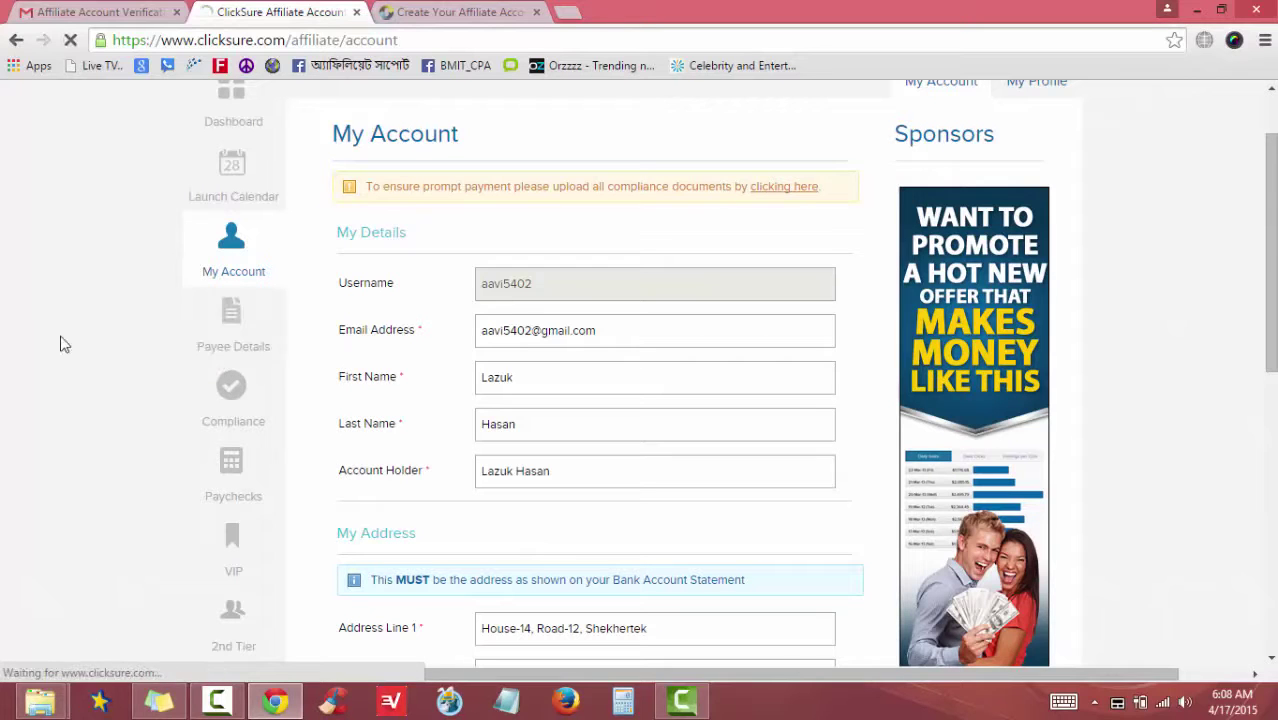
scroll(1190, 360, "down", 2)
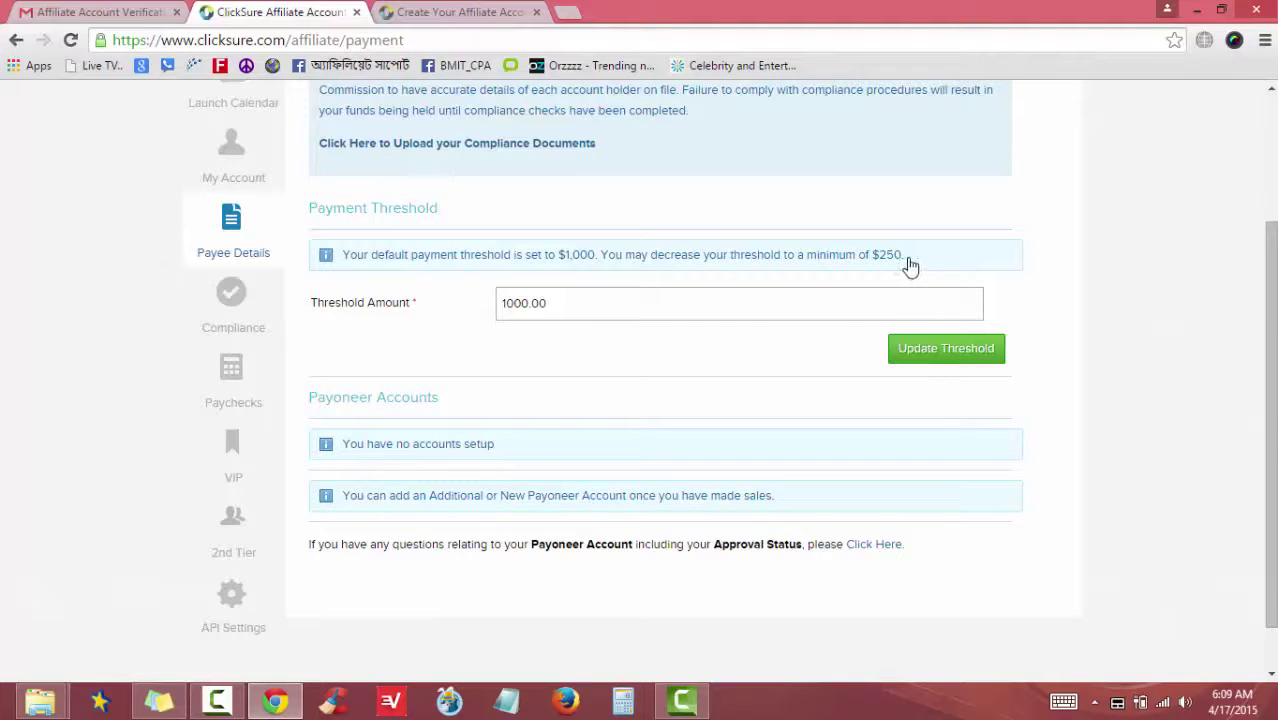
left_click_drag(572, 313, 410, 313)
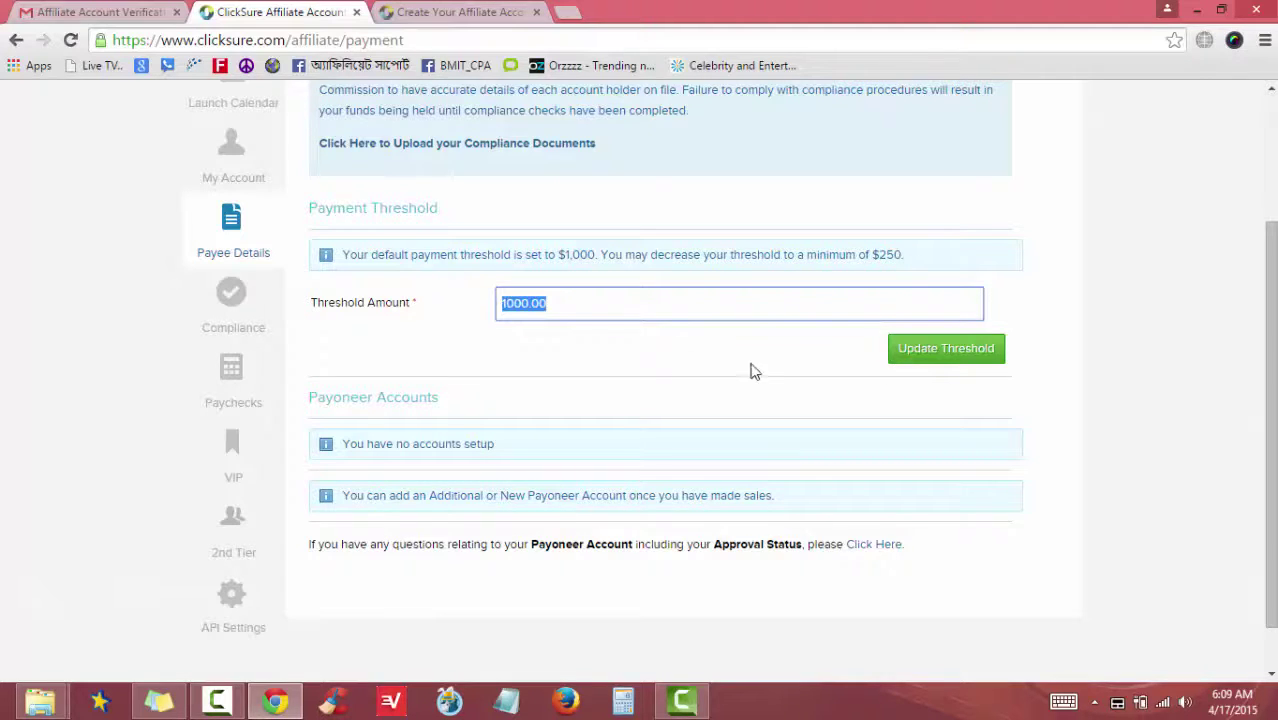
scroll(840, 290, "up", 2)
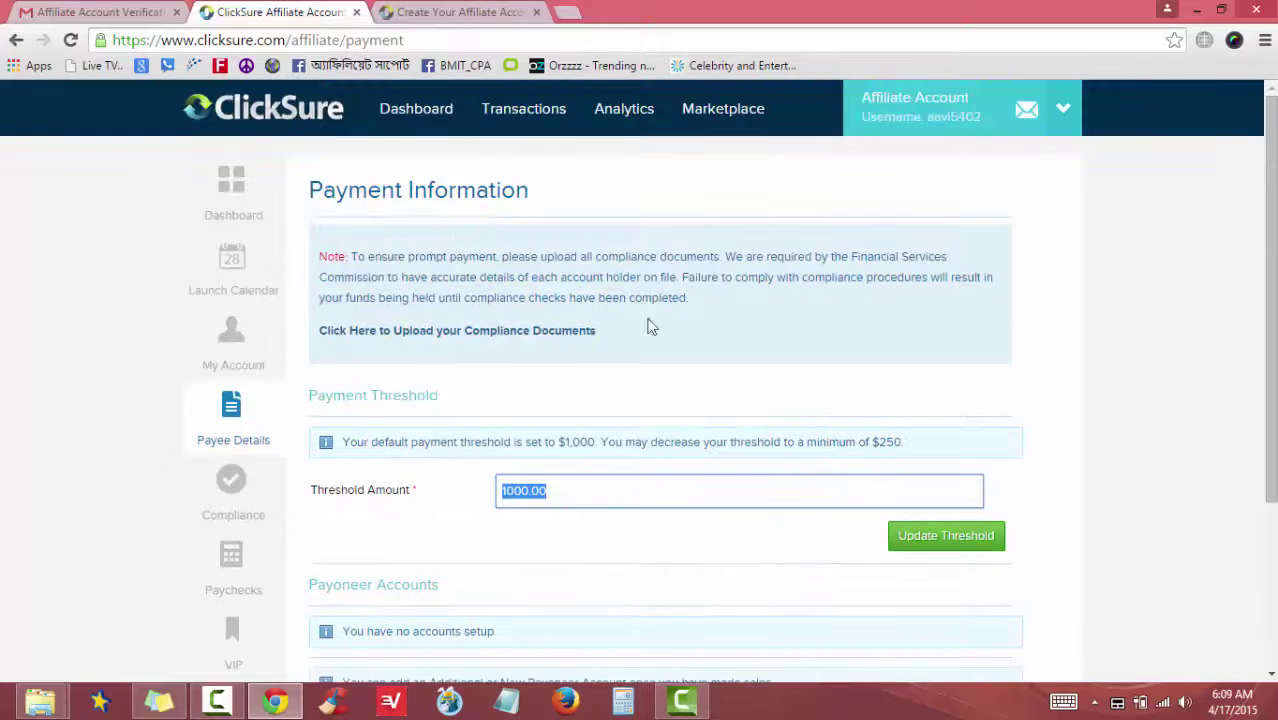
scroll(740, 364, "down", 3)
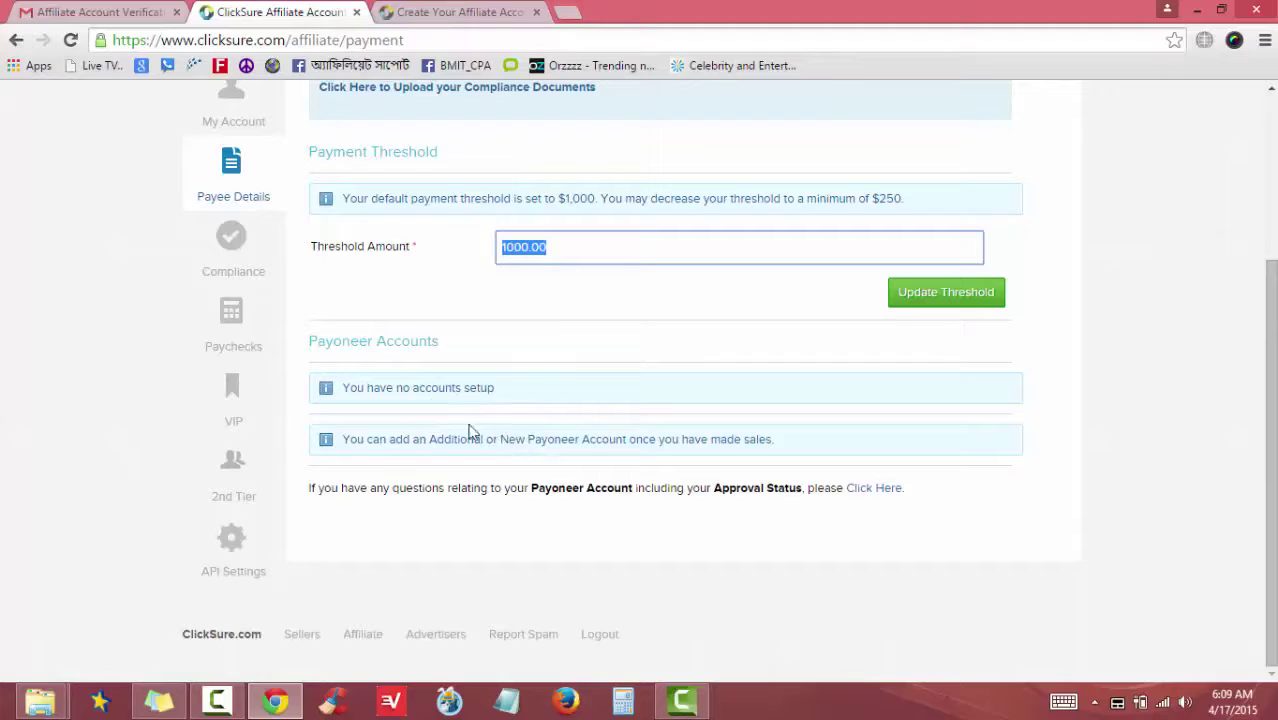
left_click(418, 393)
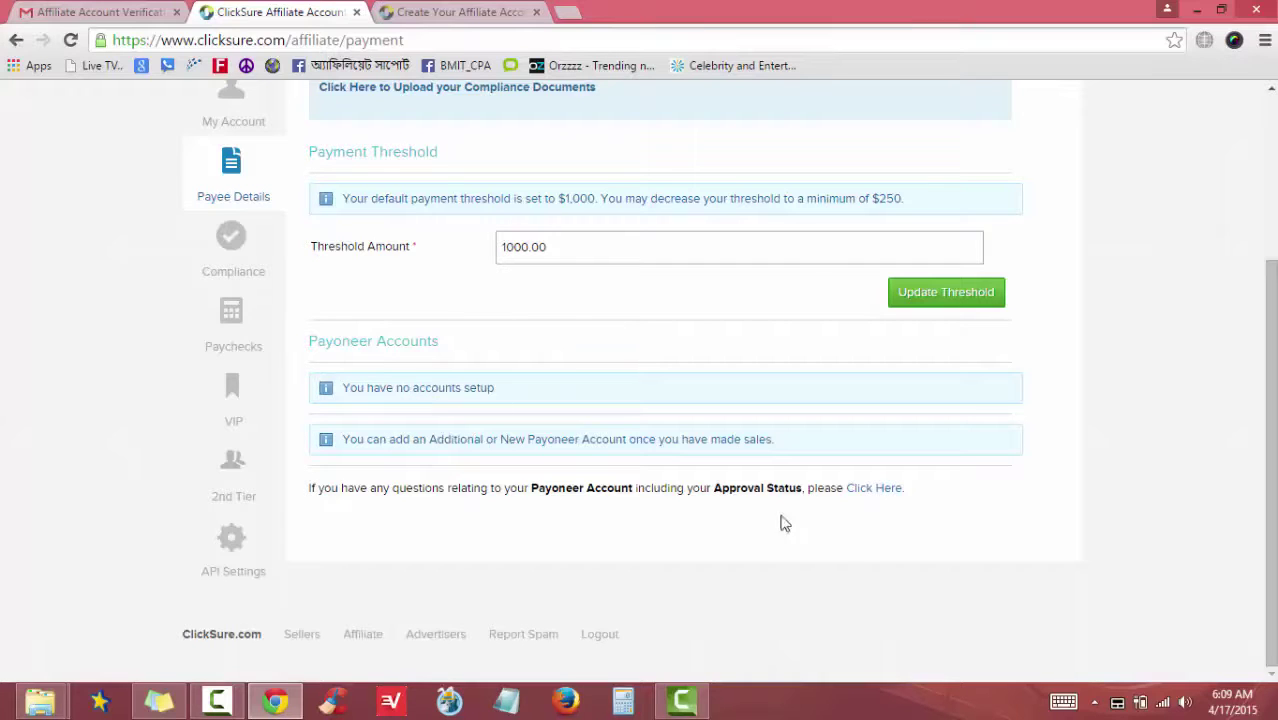
left_click(887, 490)
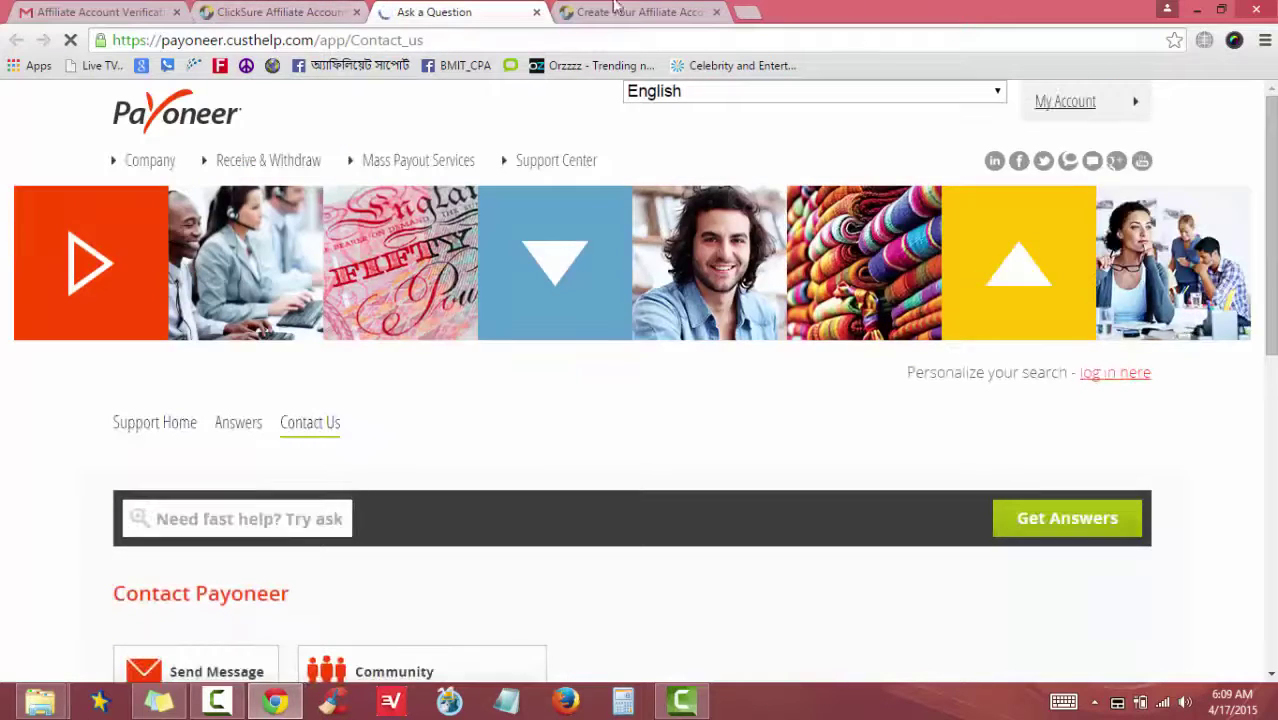
Close the Payoneer tab and highlight the no-accounts and add-Payoneer-account notices.
left_click(536, 12)
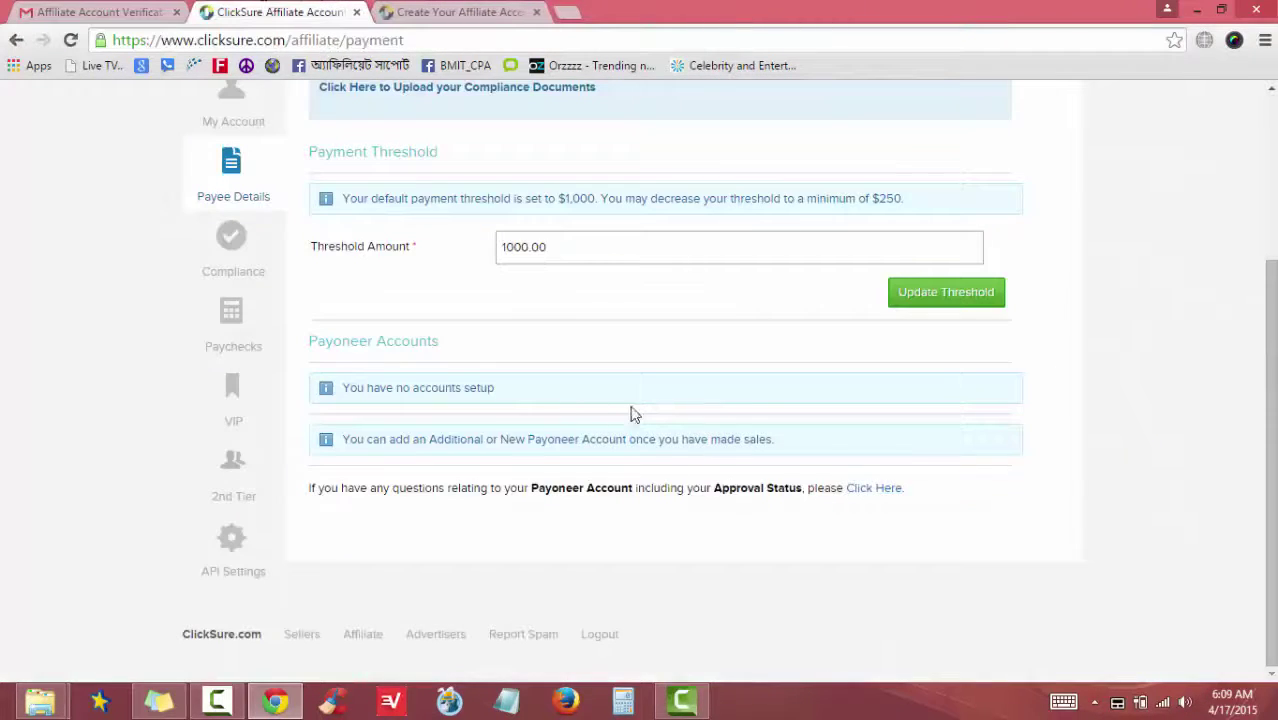
triple_click(388, 398)
triple_click(401, 445)
left_click(573, 472)
triple_click(573, 443)
left_click(571, 514)
triple_click(533, 397)
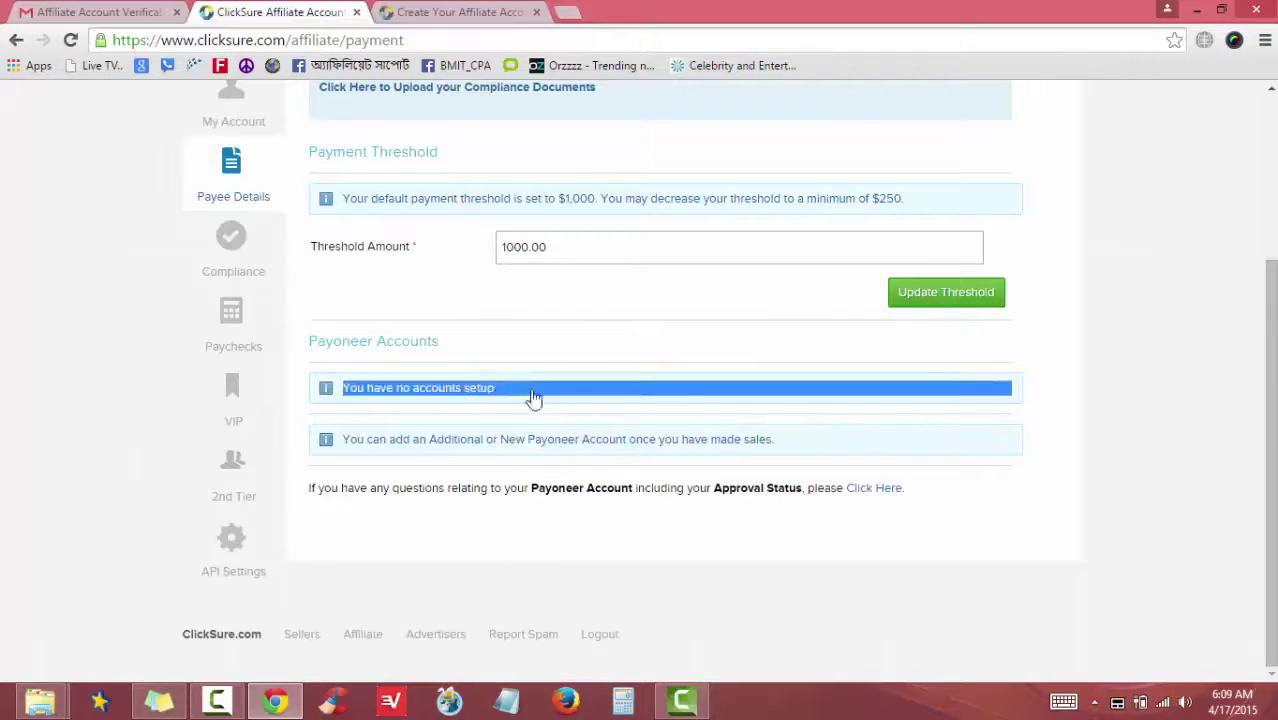
left_click(1050, 480)
triple_click(438, 397)
left_click(432, 447)
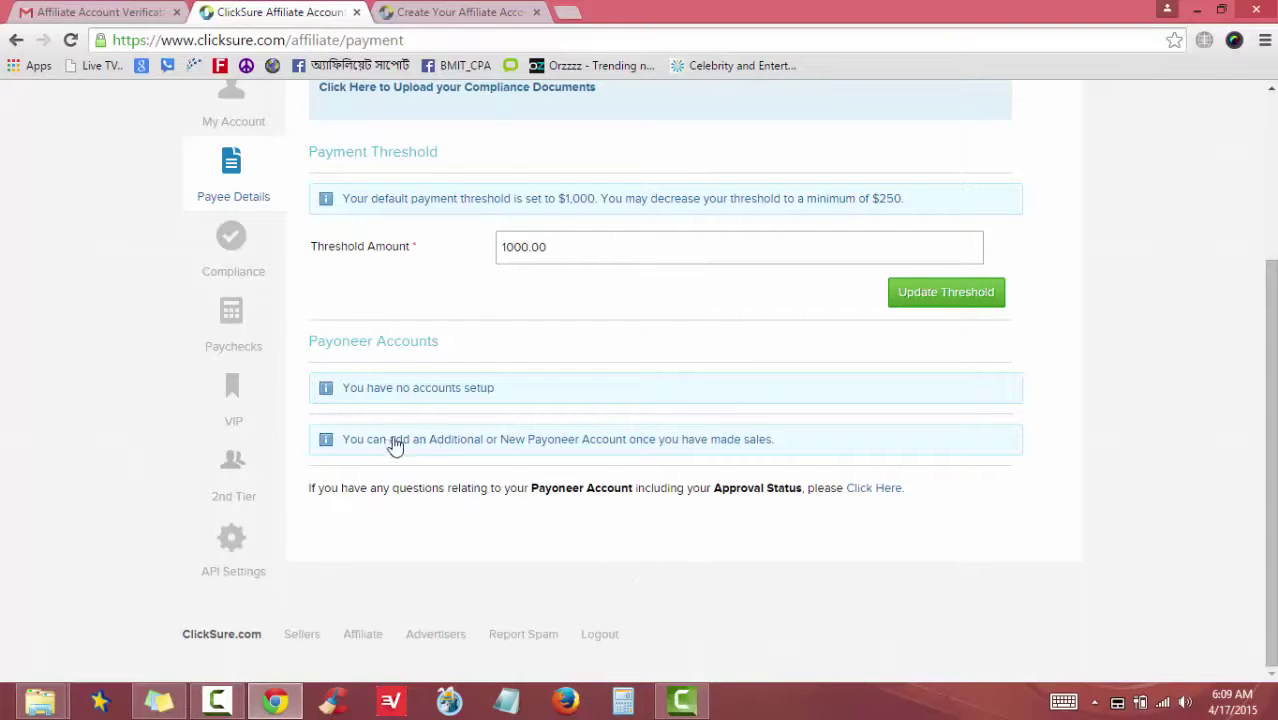
Scroll through the Payment Information page showing the 1000.00 threshold.
scroll(500, 440, "up", 2)
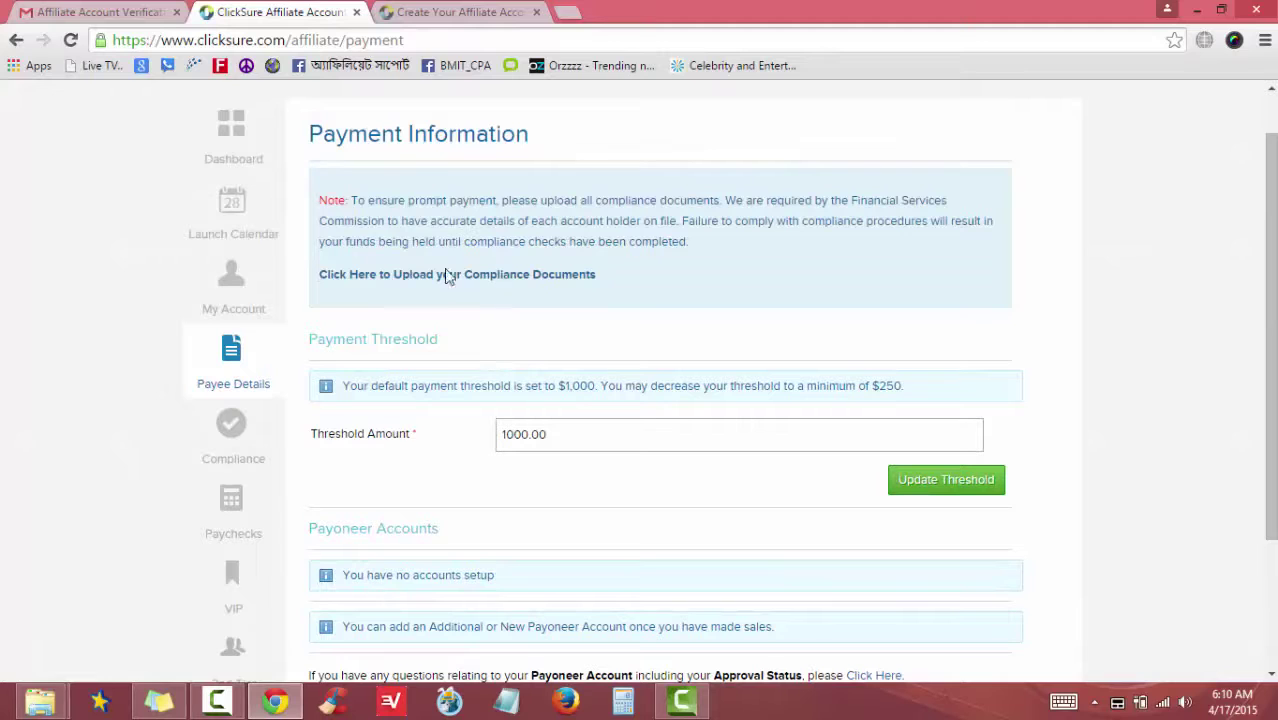
scroll(440, 350, "down", 3)
scroll(480, 300, "up", 3)
scroll(485, 295, "down", 2)
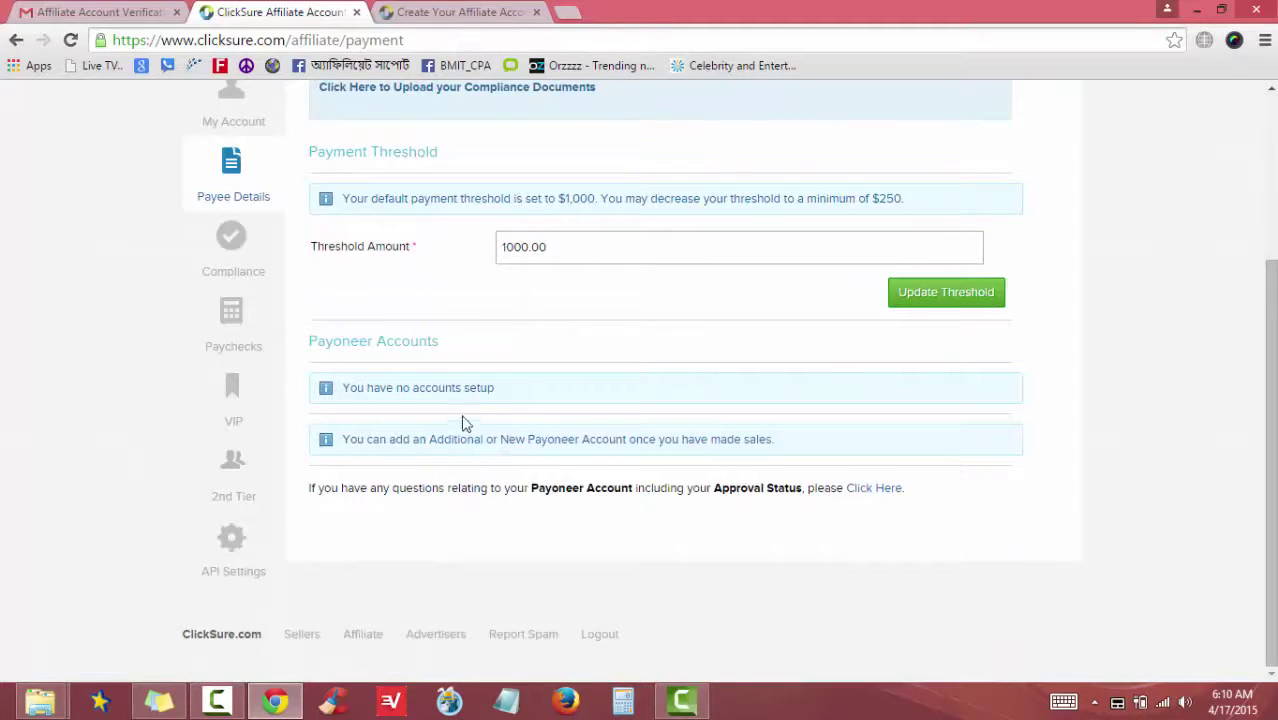
scroll(633, 448, "up", 1)
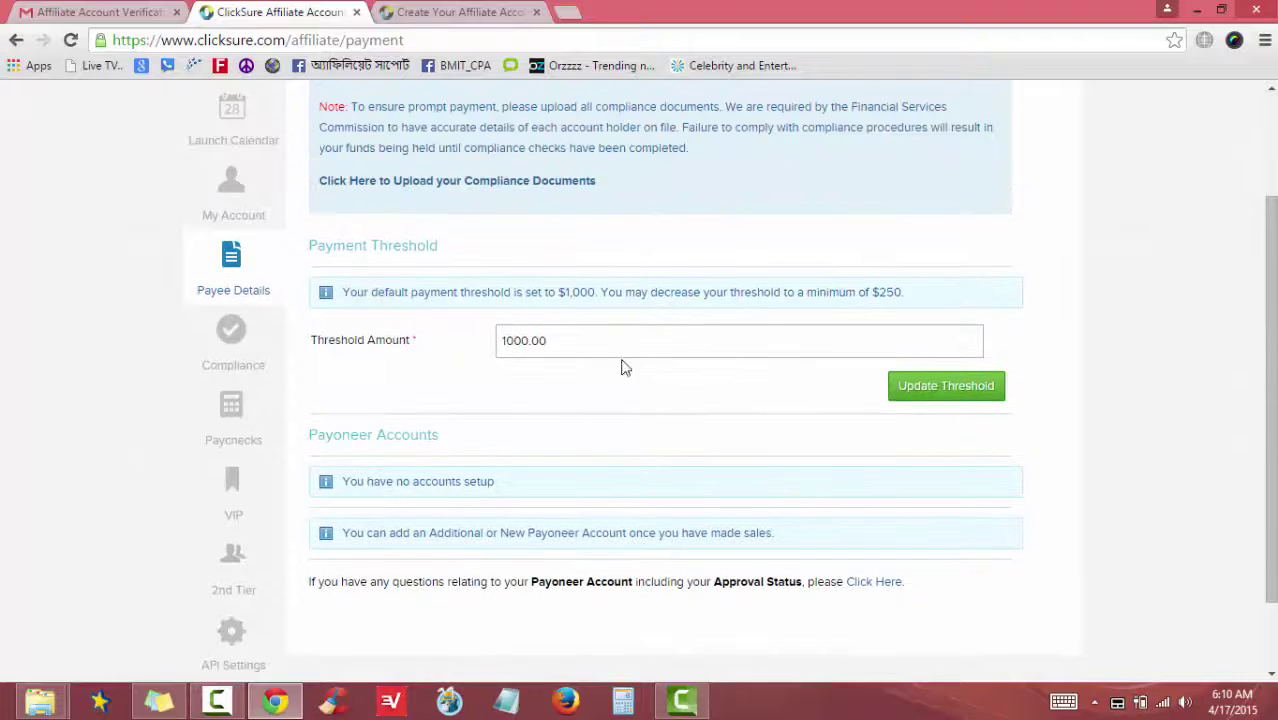
Revisit the Compliance Documents page, read its upload requirements, then go to Paychecks.
left_click(221, 345)
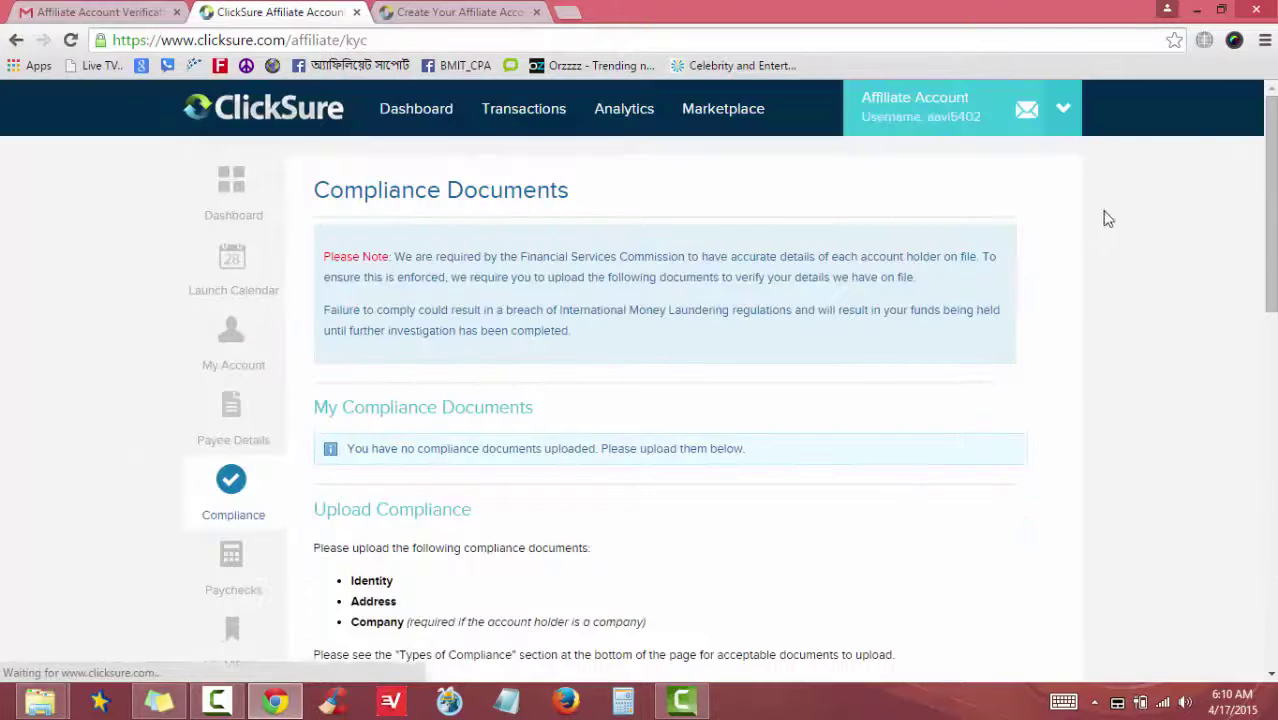
scroll(956, 436, "down", 2)
scroll(515, 410, "down", 3)
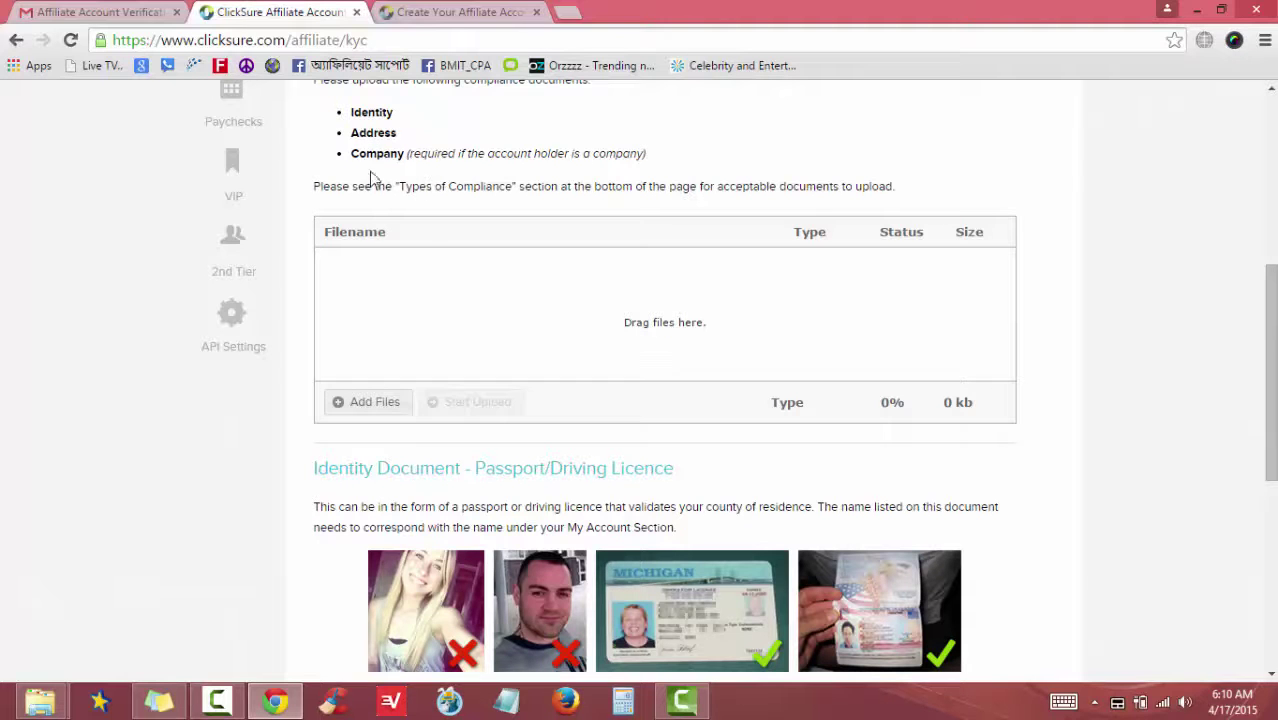
scroll(852, 363, "down", 5)
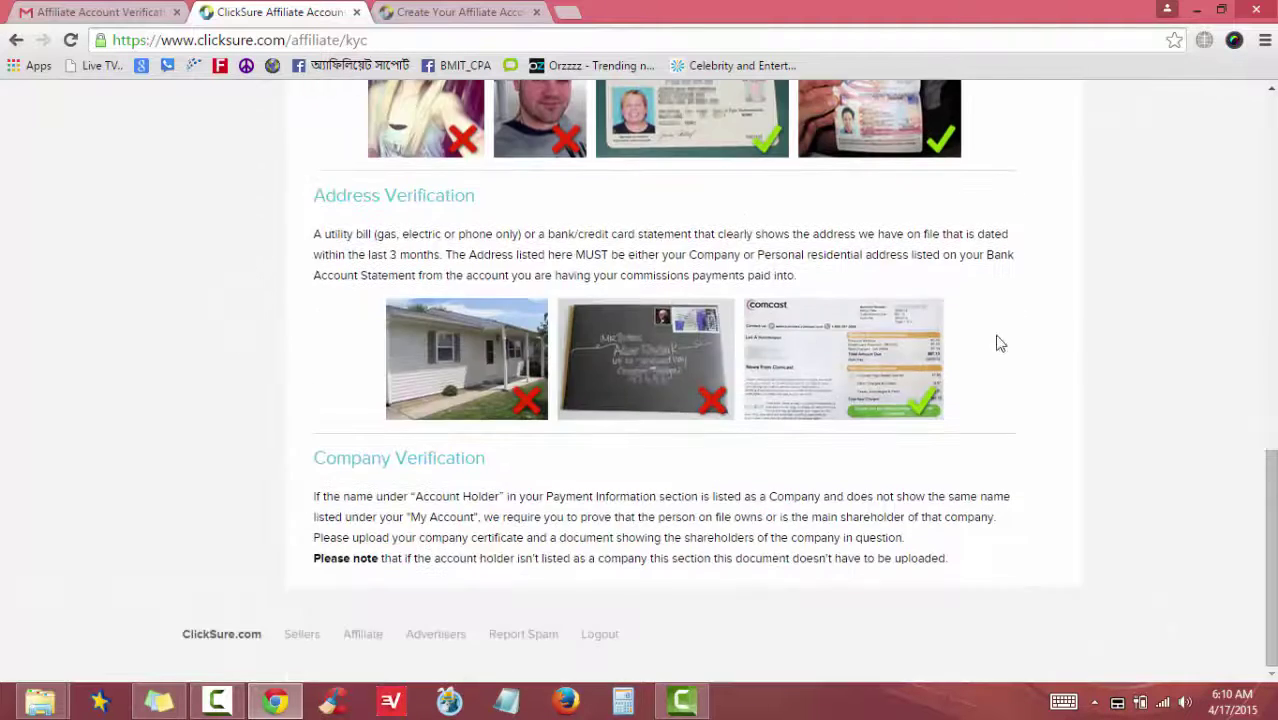
scroll(890, 385, "up", 6)
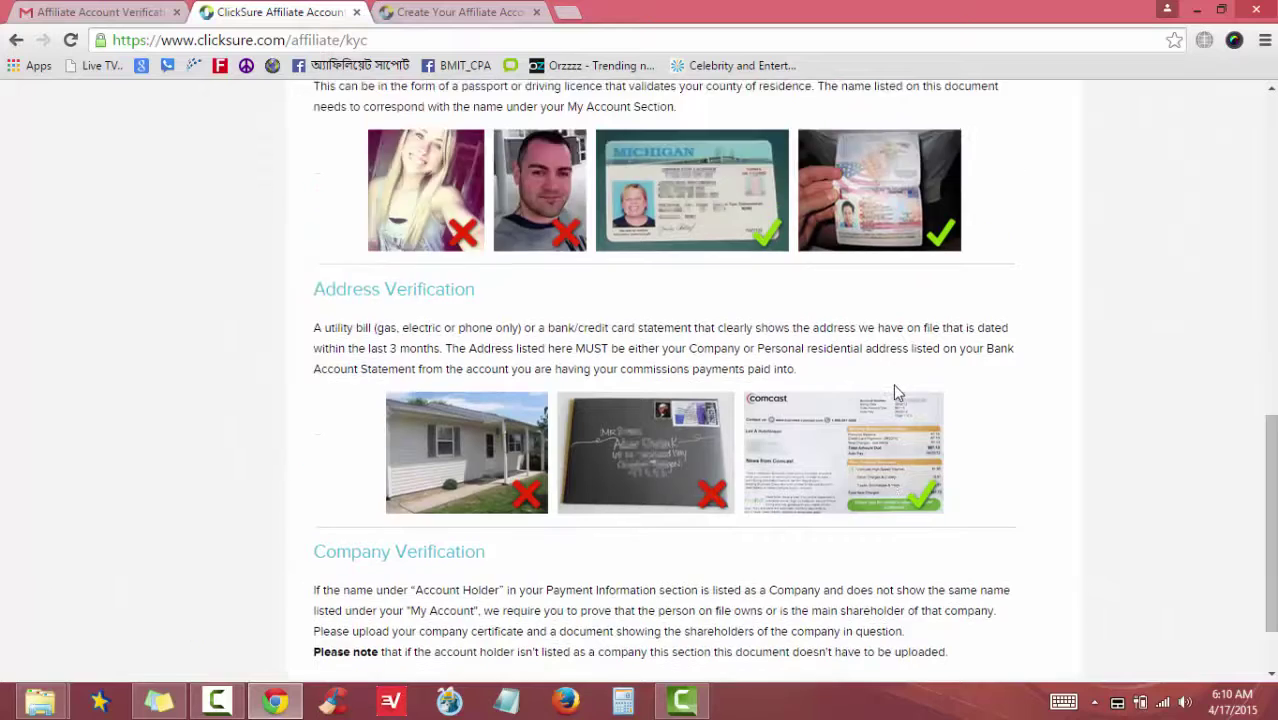
scroll(622, 371, "up", 2)
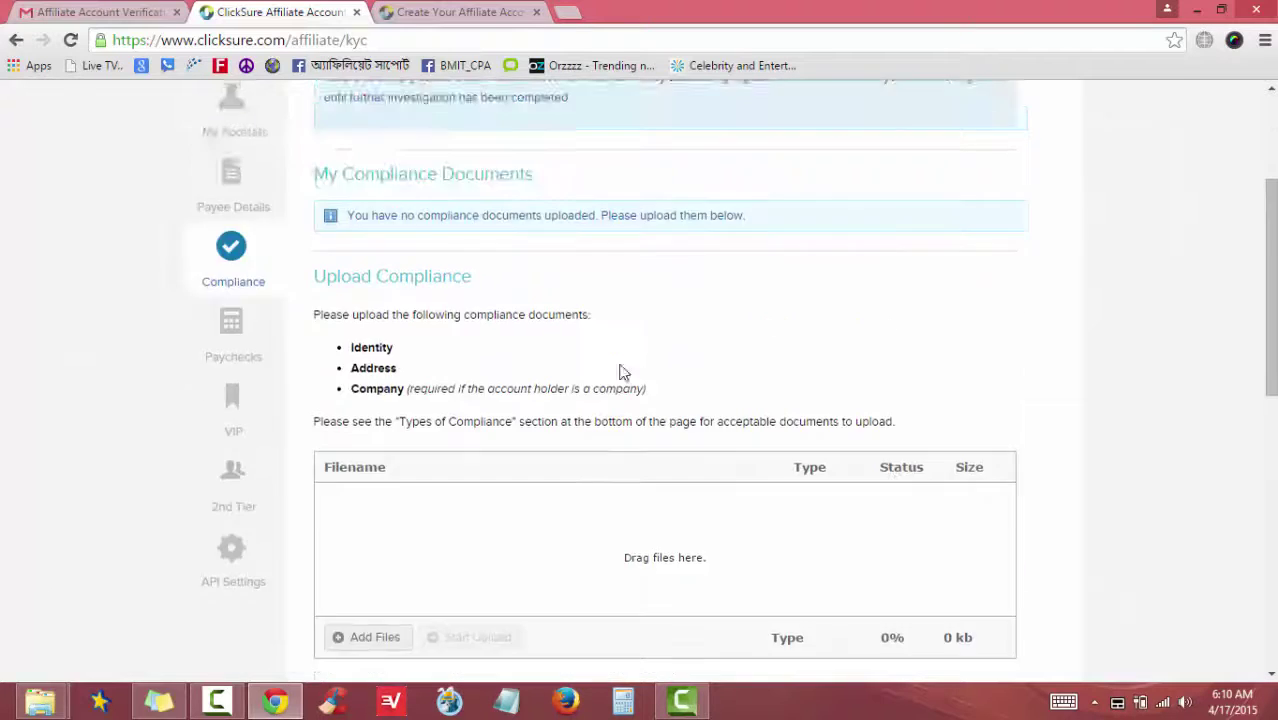
left_click(228, 433)
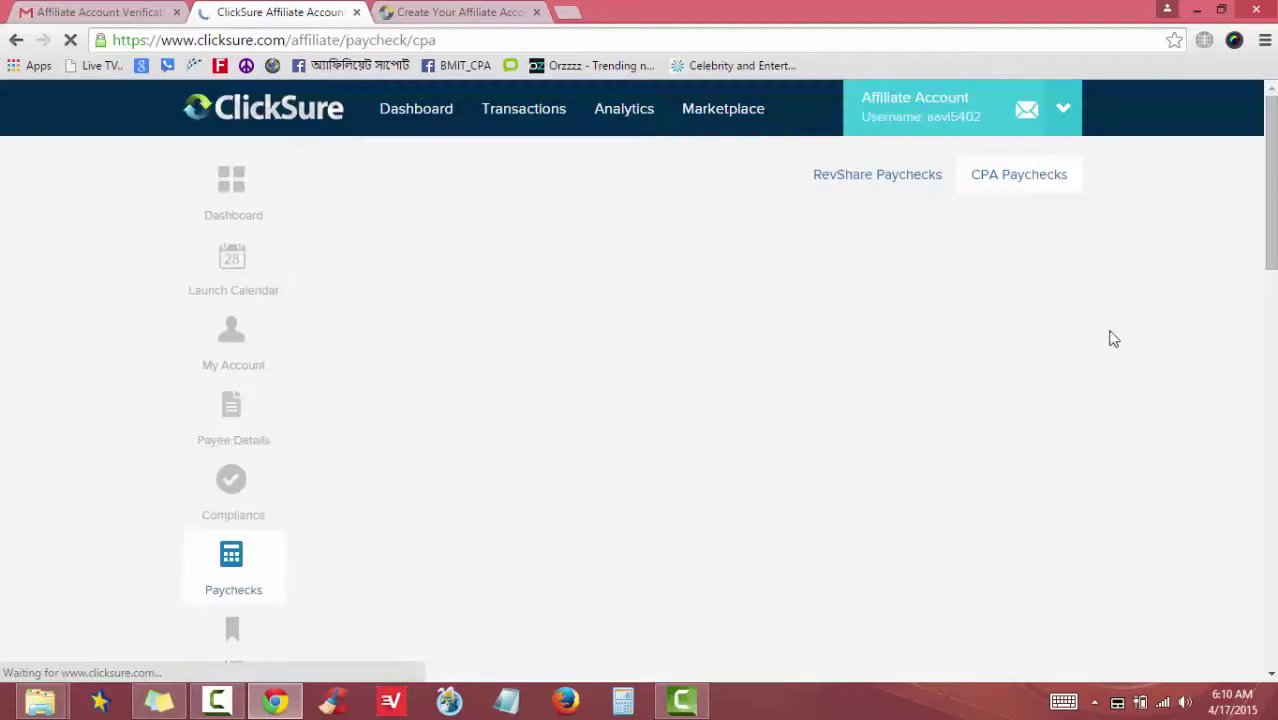
Scroll the CPA Paychecks tables, highlighting the Voids and Amount definitions while reading.
scroll(1248, 445, "down", 3)
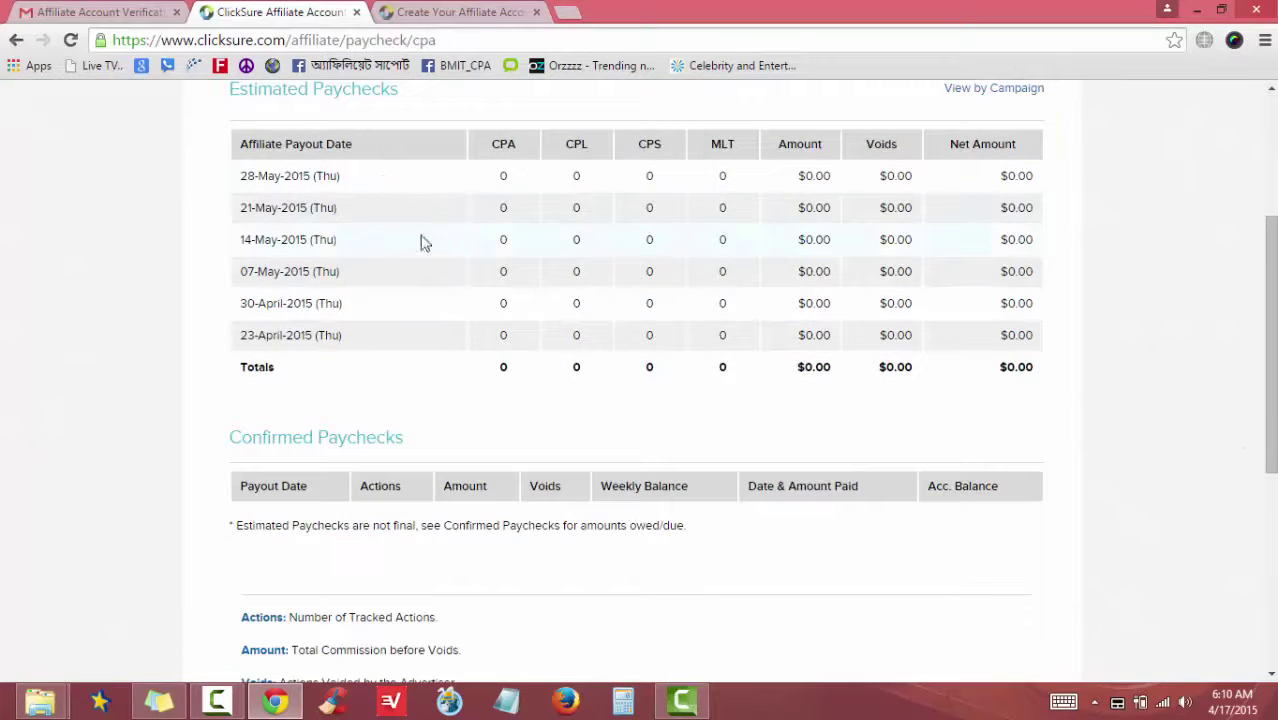
scroll(722, 348, "down", 4)
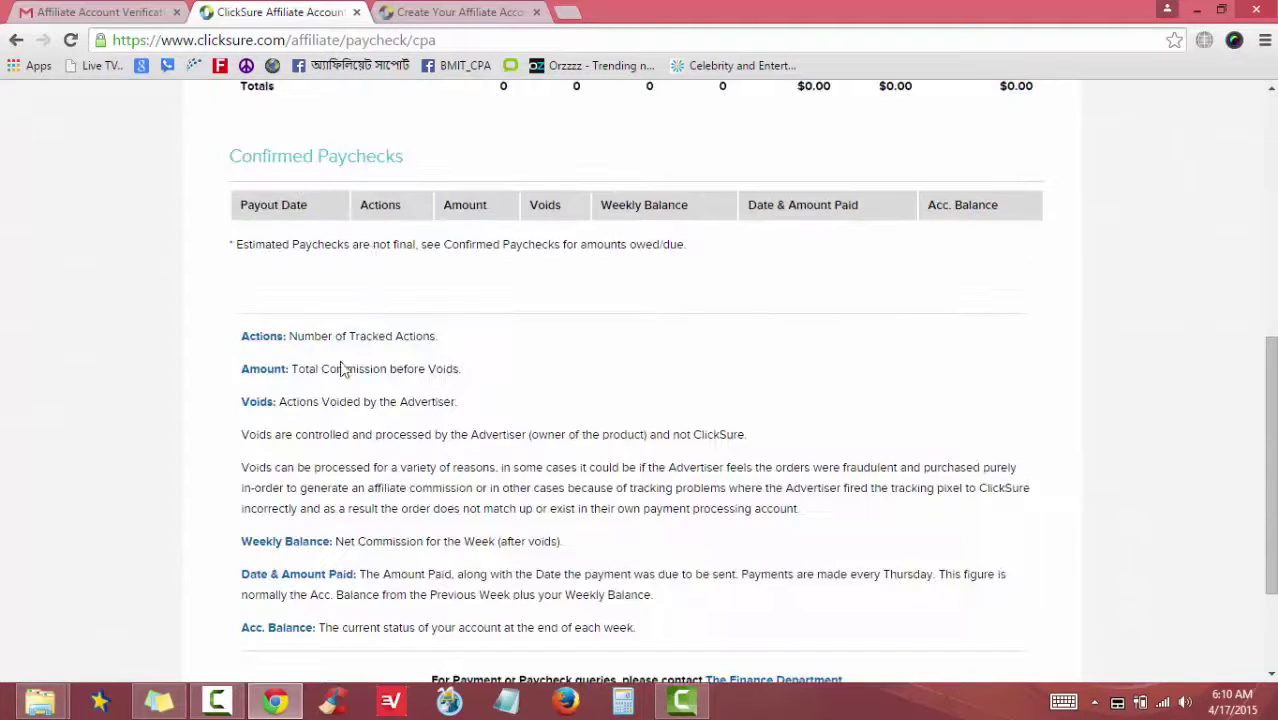
scroll(673, 335, "up", 2)
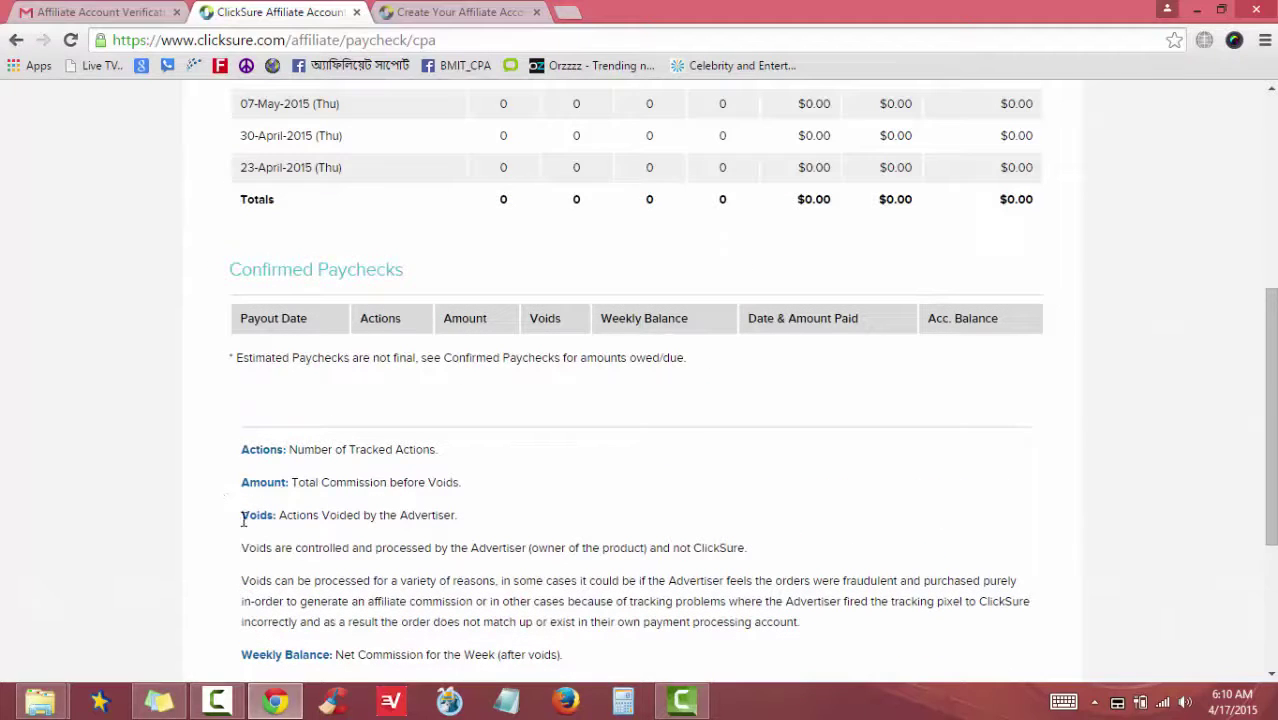
left_click_drag(242, 516, 300, 484)
left_click(260, 485)
left_click(303, 485)
left_click_drag(321, 484, 530, 491)
left_click(530, 491)
Read the Actions definition and the 28-May-2015 Voids amount, then return to Compliance.
scroll(534, 492, "down", 1)
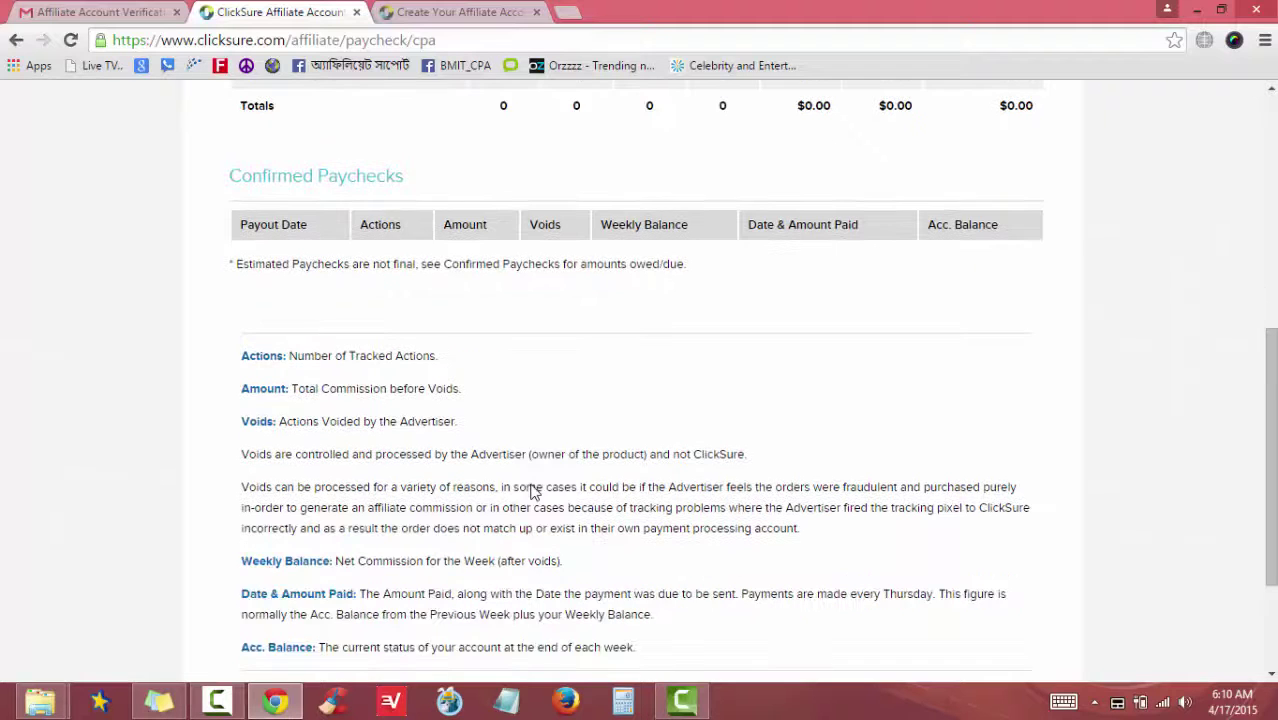
left_click_drag(321, 356, 504, 357)
scroll(517, 358, "down", 2)
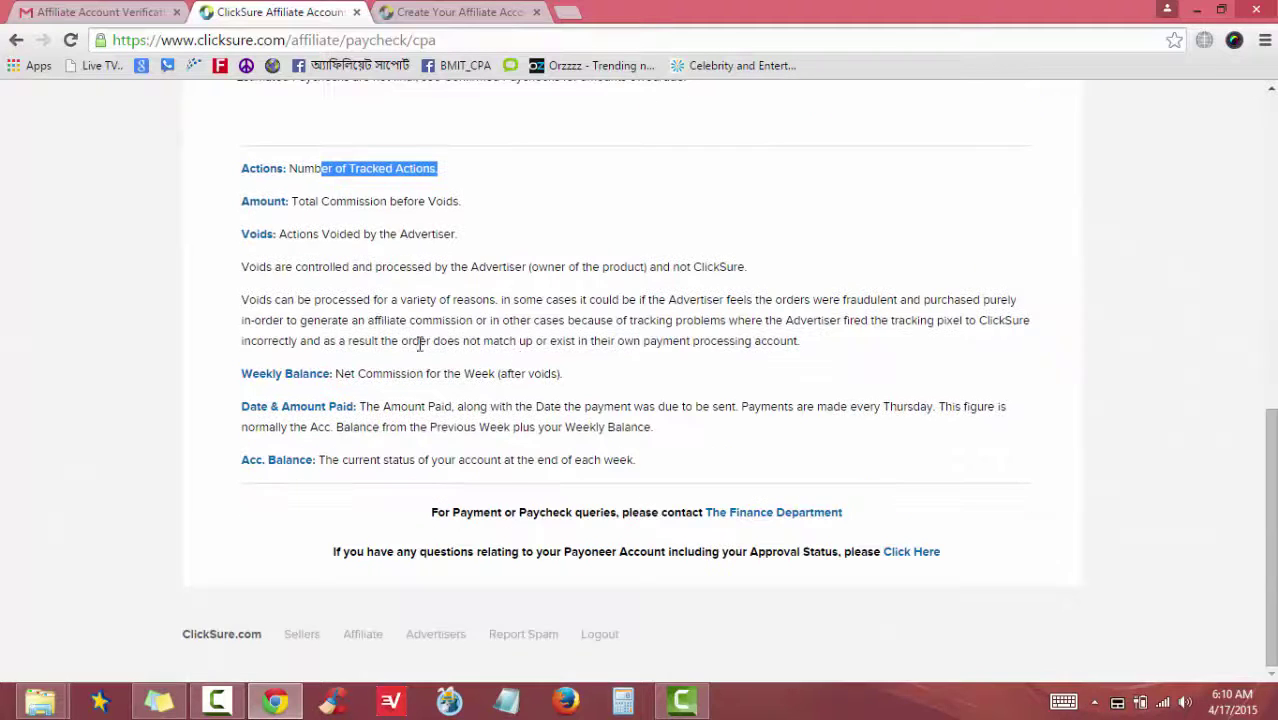
scroll(805, 445, "up", 8)
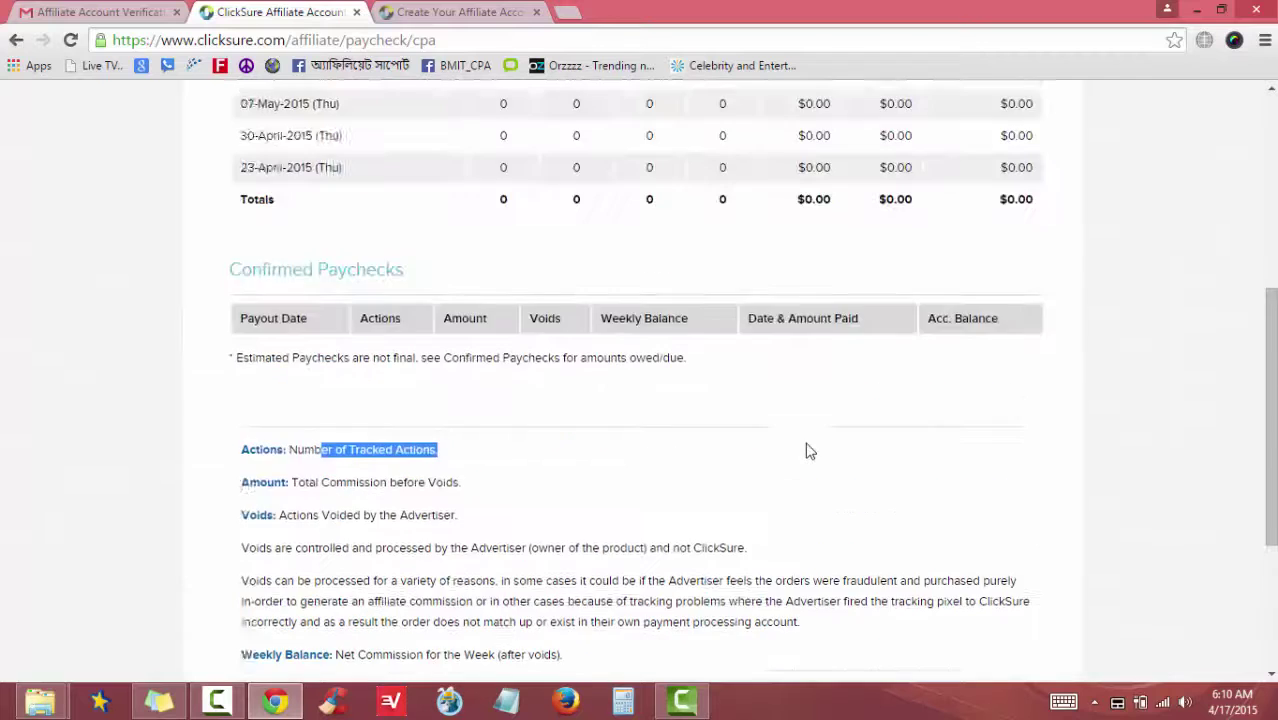
scroll(311, 428, "down", 2)
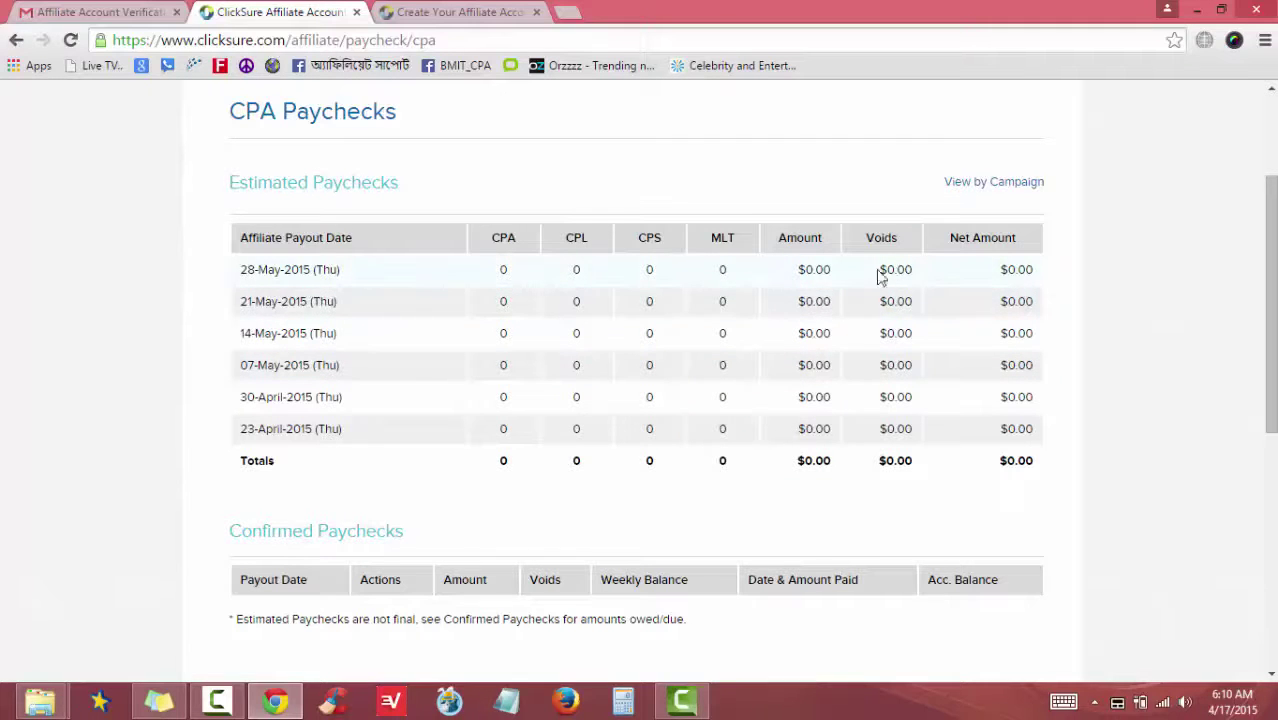
left_click_drag(879, 271, 914, 269)
scroll(834, 352, "up", 2)
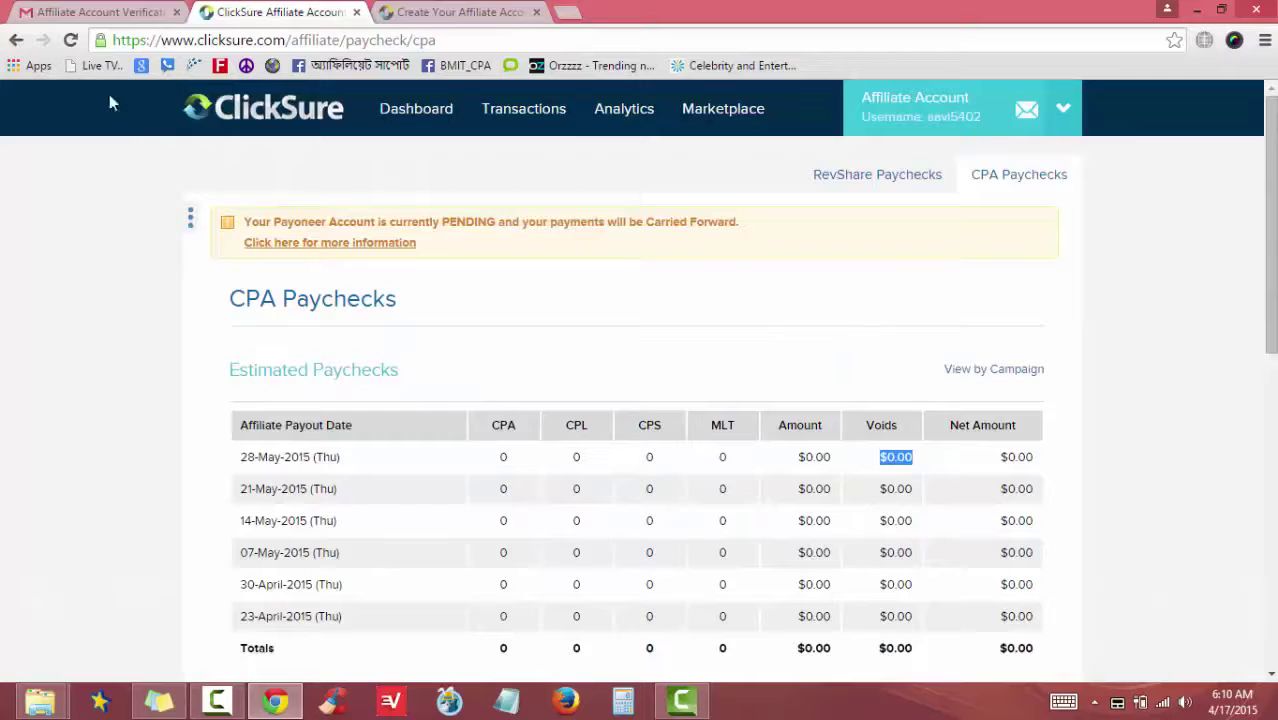
left_click(16, 40)
Scroll the Compliance page, then open the VIP membership upgrade page and scroll through it.
scroll(1170, 356, "down", 2)
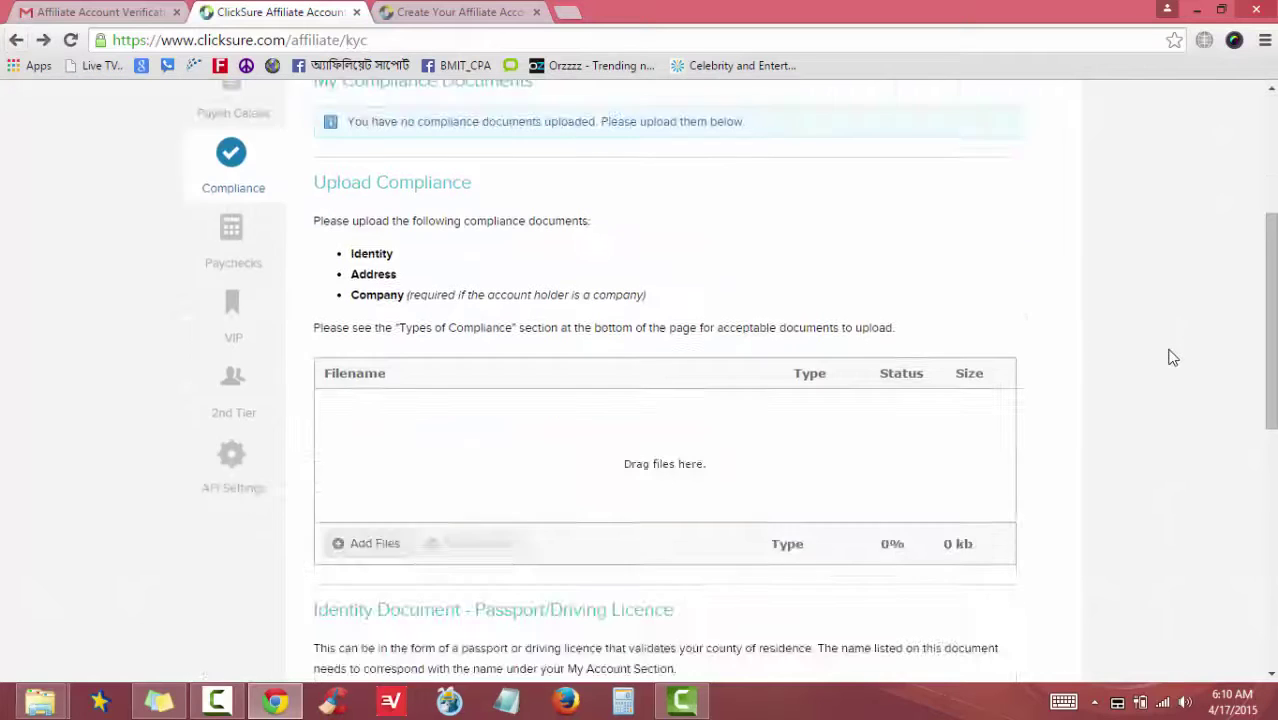
scroll(1167, 356, "up", 1)
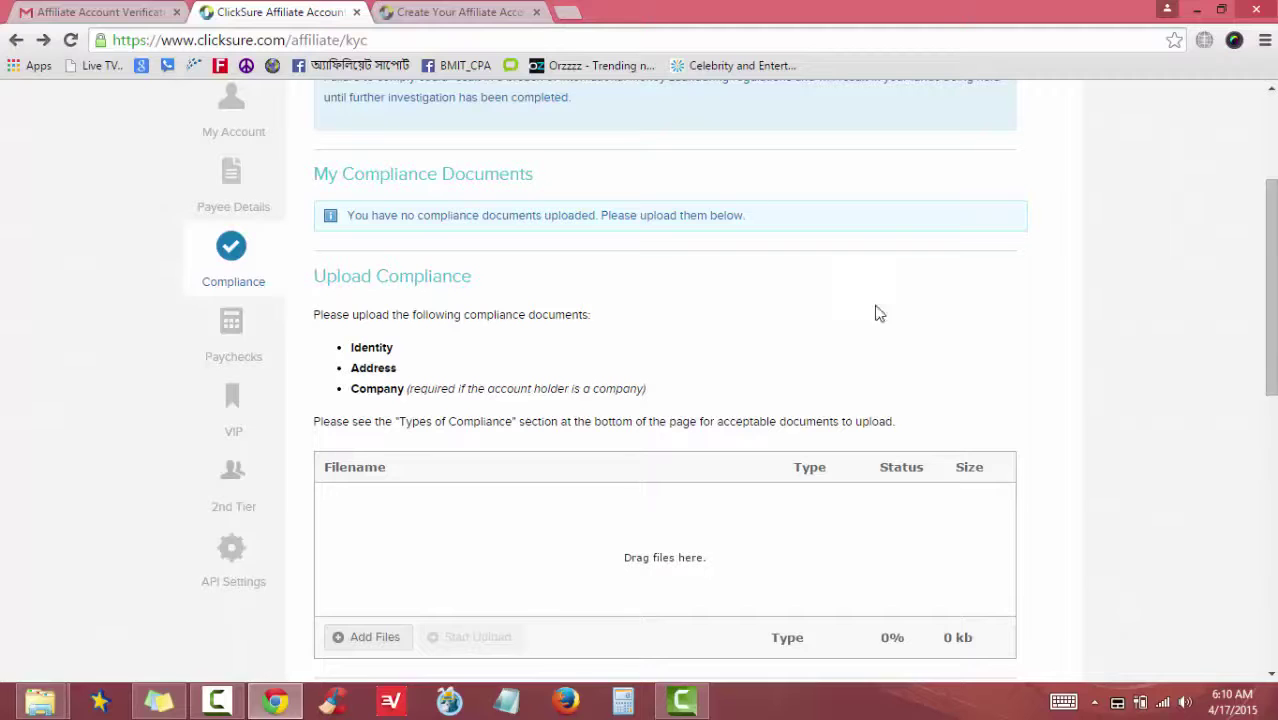
scroll(1203, 428, "down", 1)
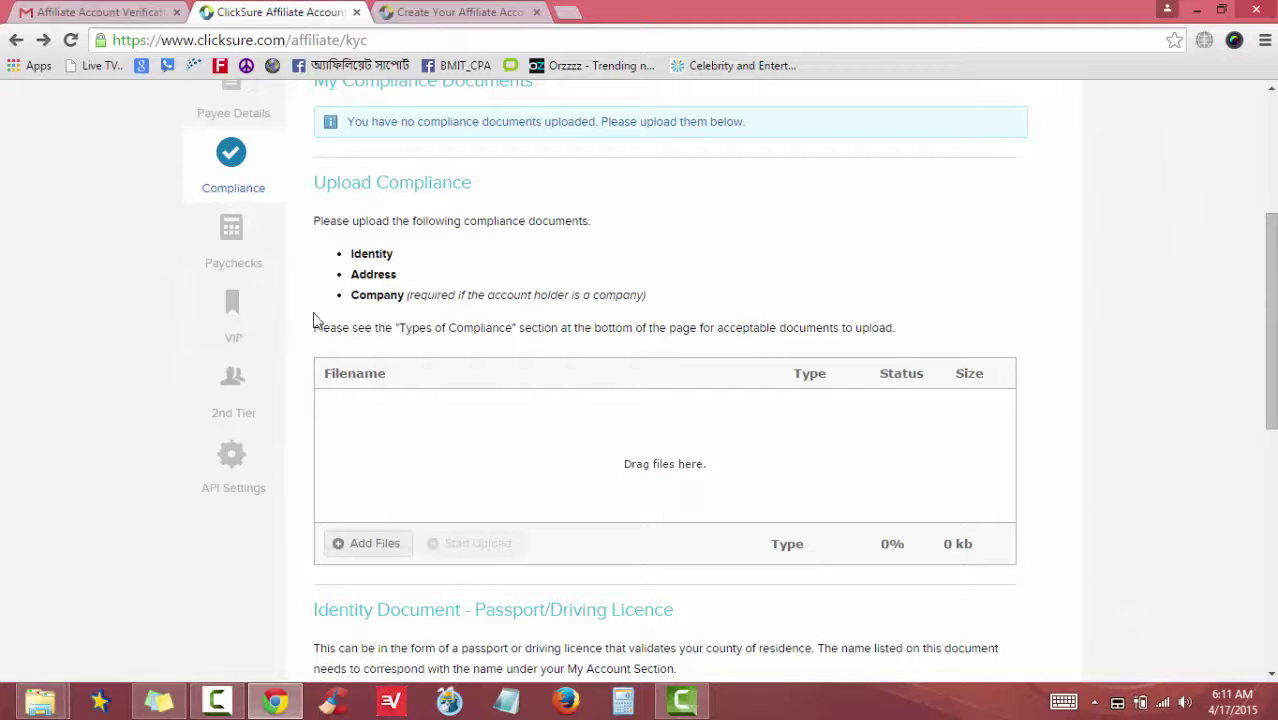
left_click(232, 314)
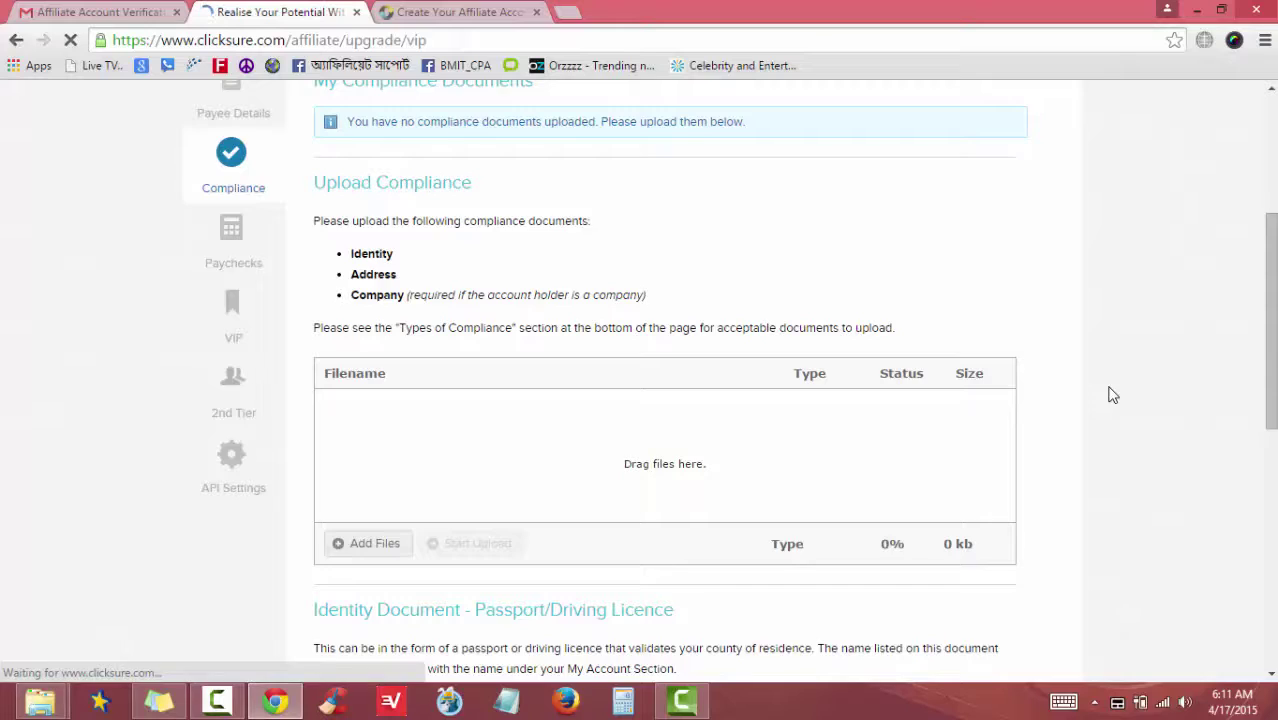
scroll(1112, 394, "down", 15)
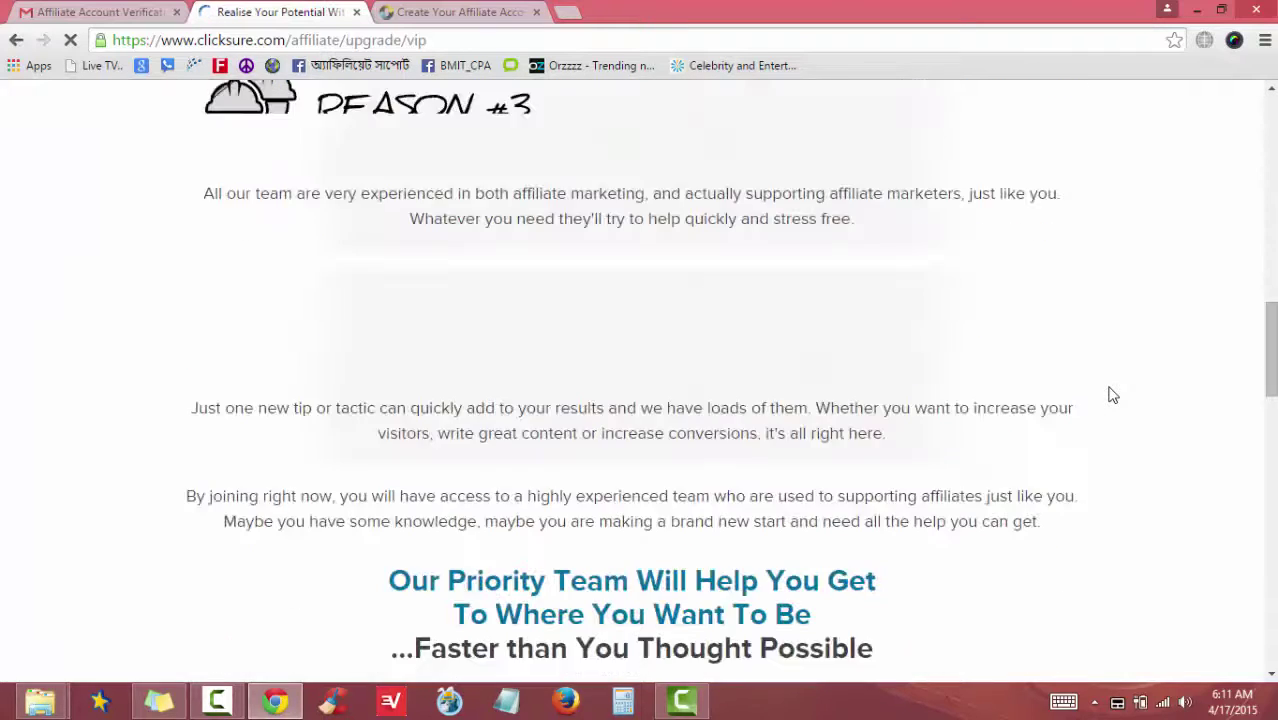
scroll(1112, 394, "down", 20)
scroll(1112, 396, "up", 3)
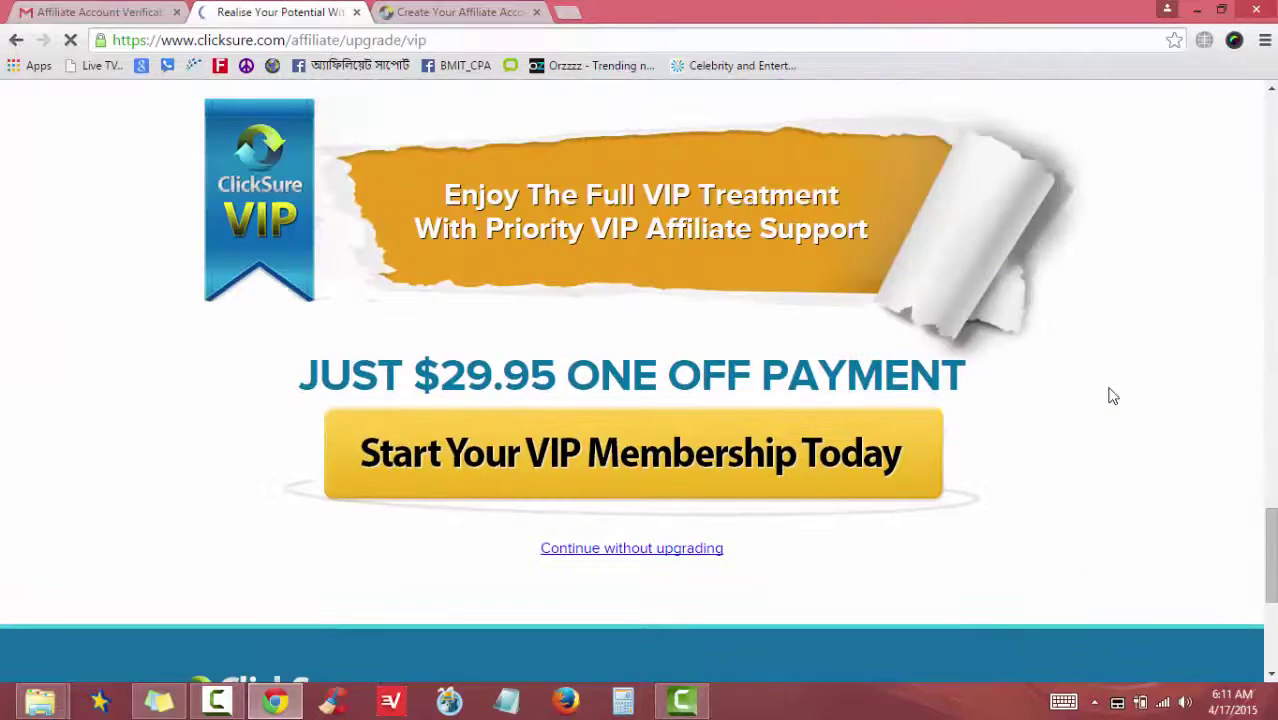
scroll(1110, 397, "up", 3)
Highlight the $29.95 one-off VIP payment heading, then return to the Compliance page.
scroll(1181, 488, "down", 4)
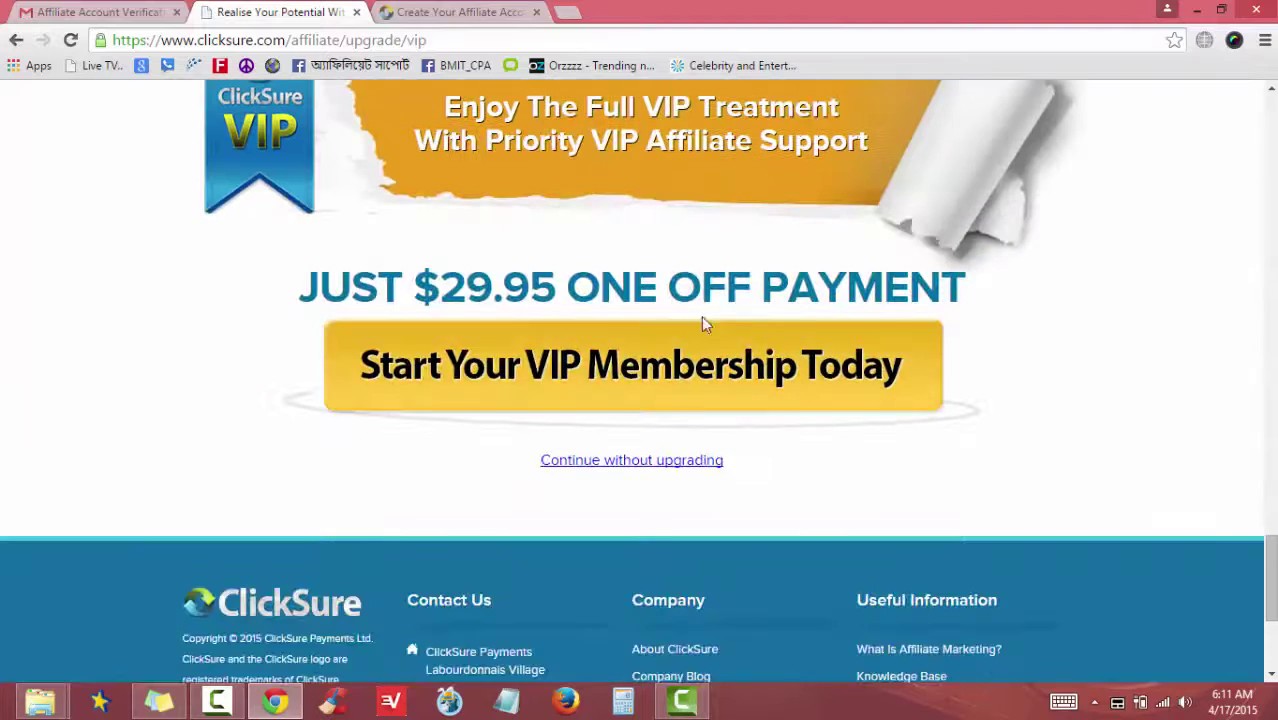
left_click_drag(958, 292, 333, 270)
left_click(1112, 364)
scroll(1110, 410, "up", 3)
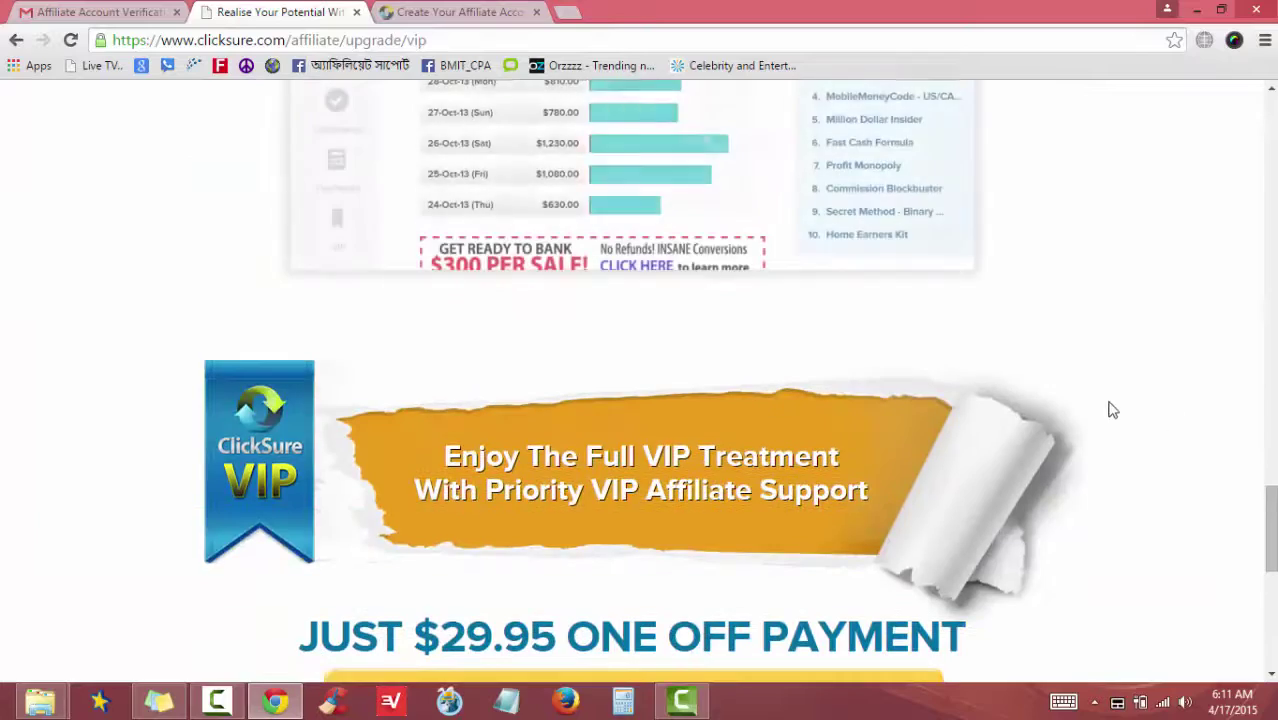
scroll(1100, 400, "up", 3)
left_click(16, 40)
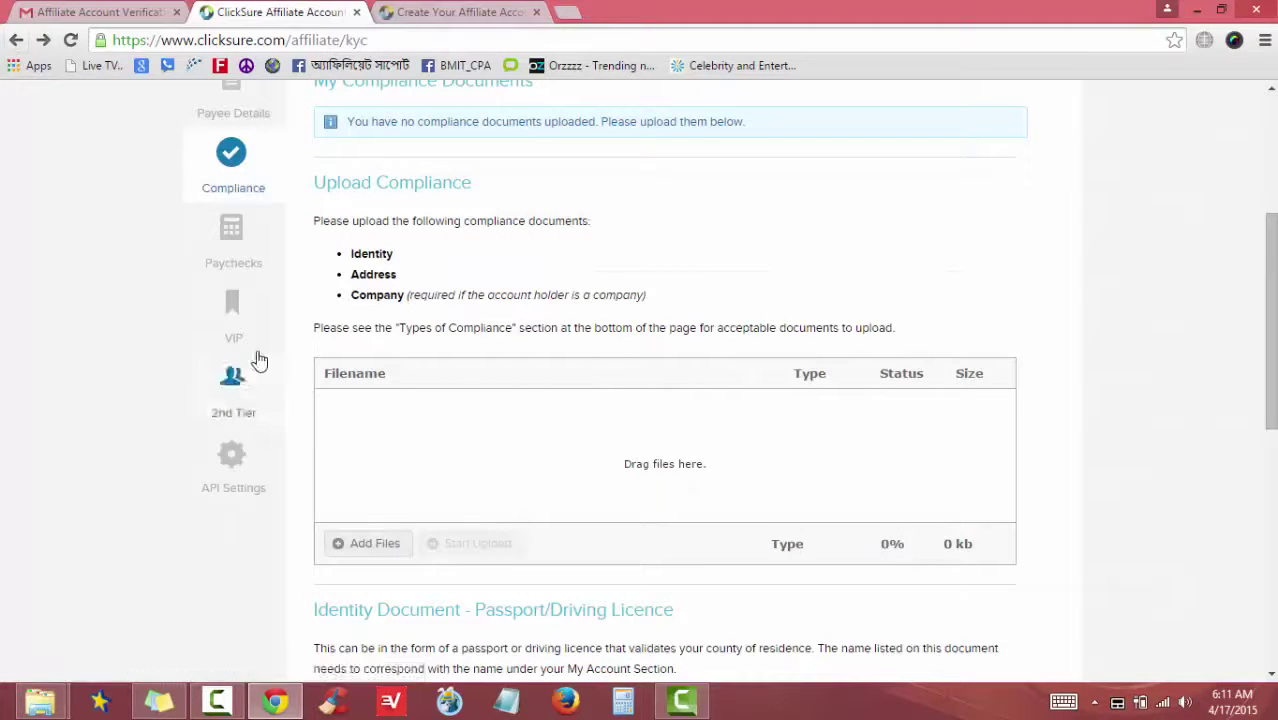
Open the 2nd Tier referral program and highlight its $0 to $50,000 paycheck range.
left_click(228, 398)
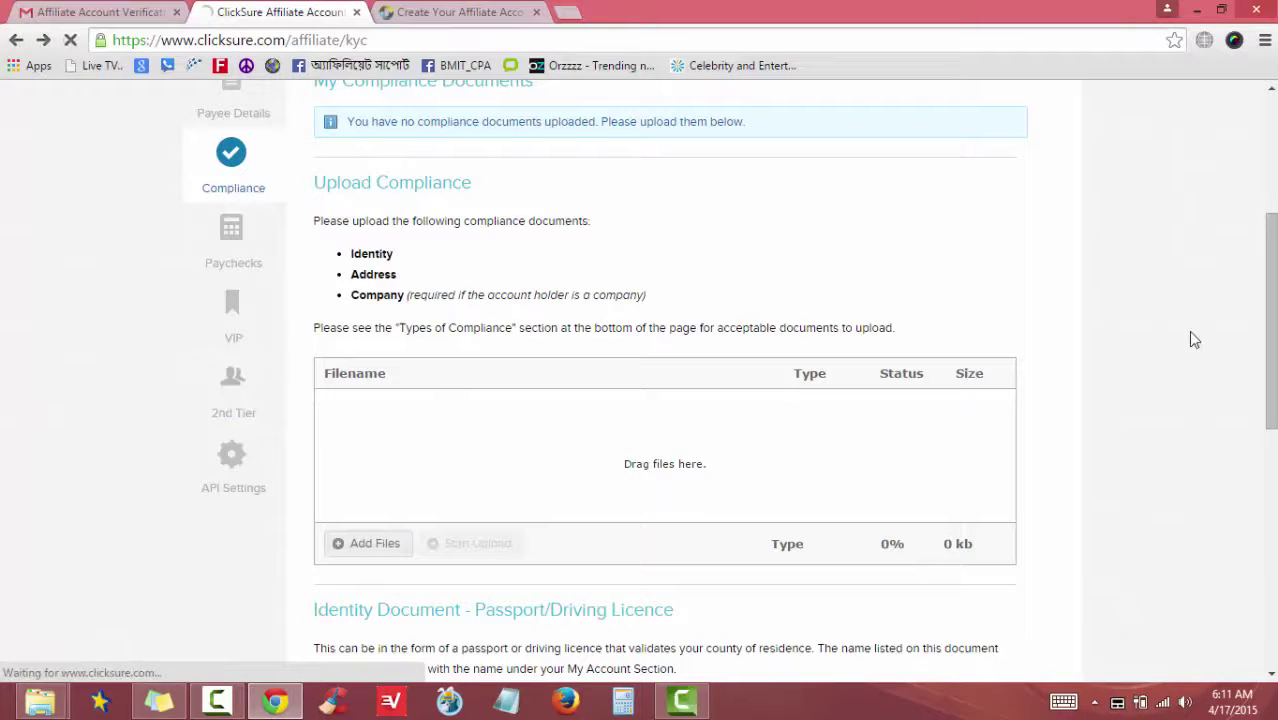
scroll(1190, 305, "down", 2)
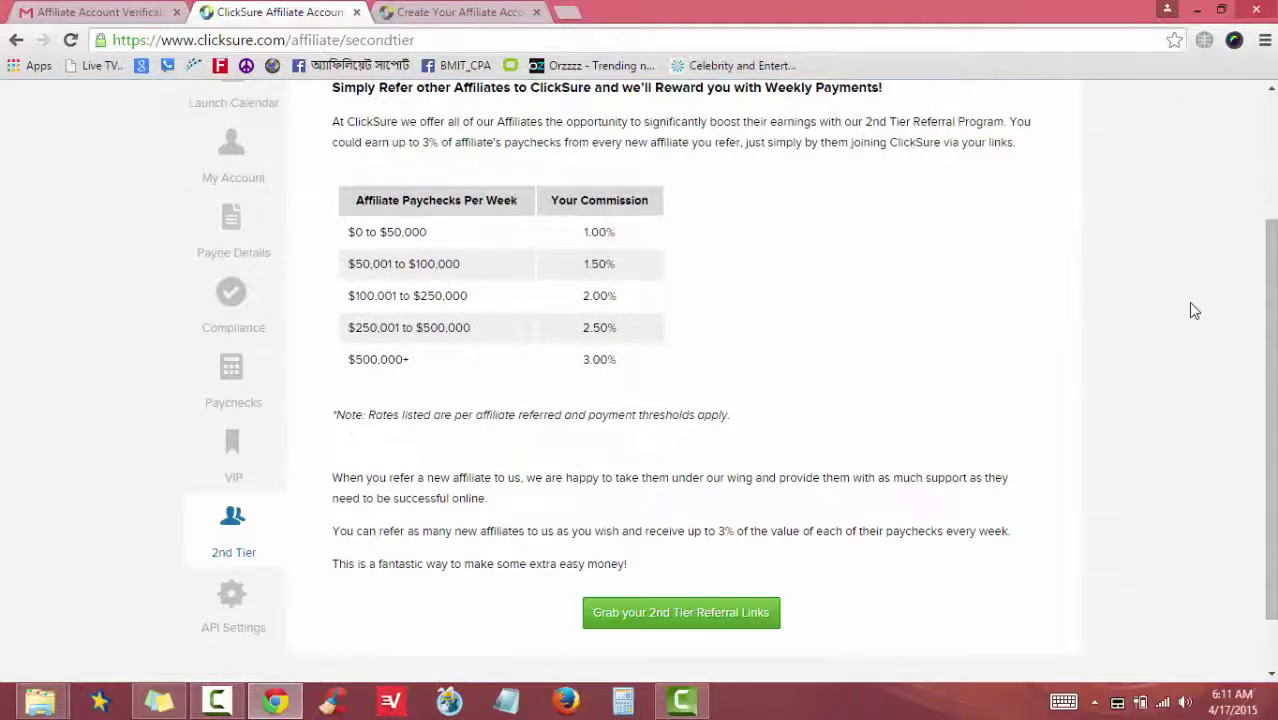
scroll(1190, 305, "up", 2)
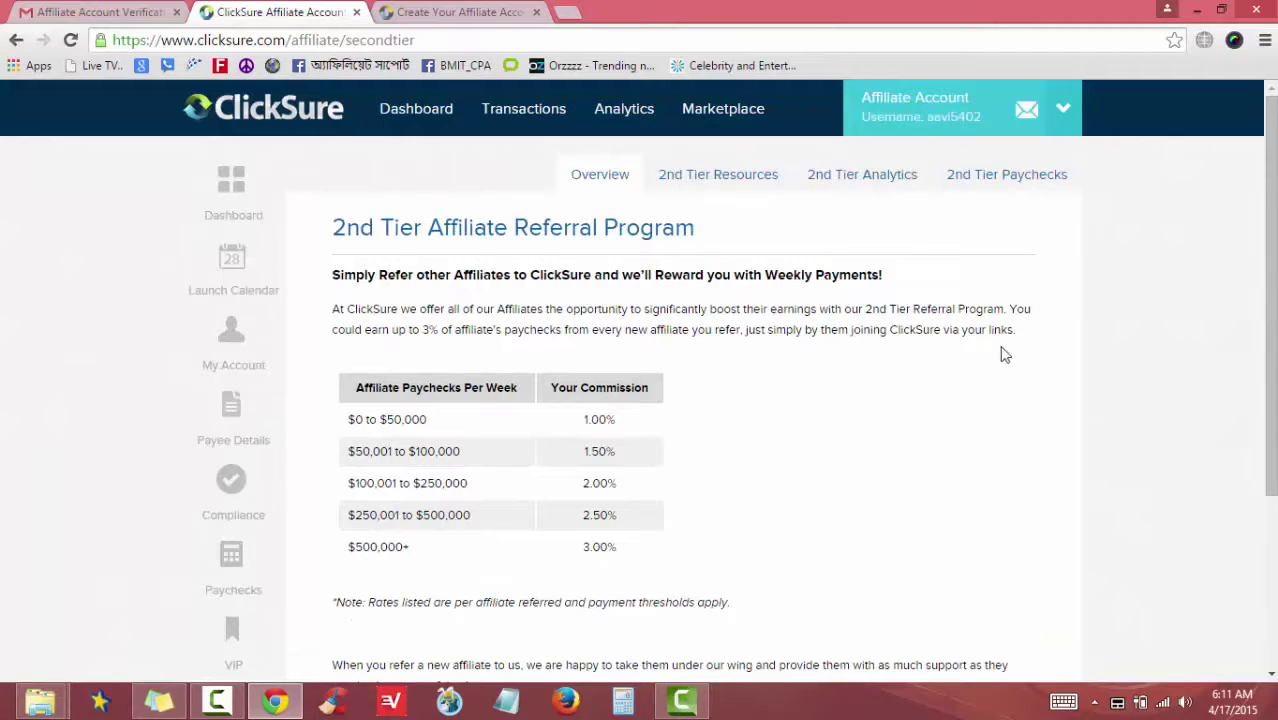
scroll(845, 405, "down", 1)
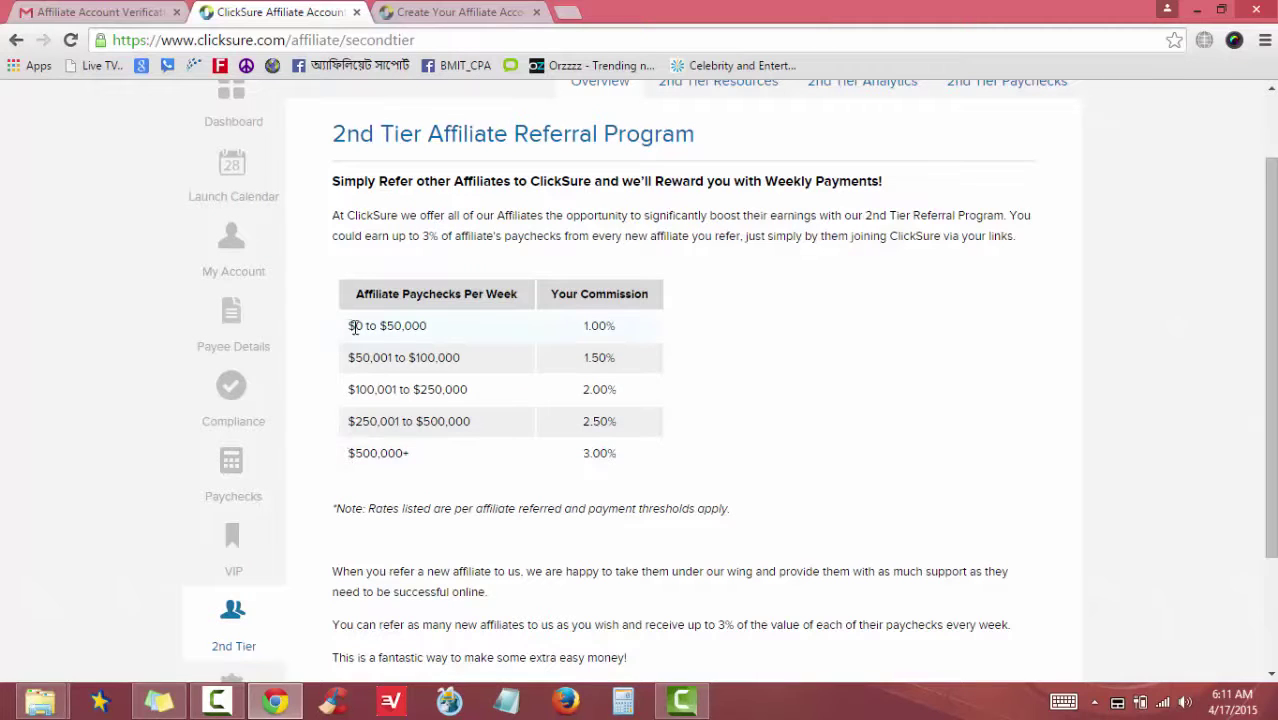
left_click_drag(349, 332, 386, 329)
left_click(443, 335)
left_click(407, 326)
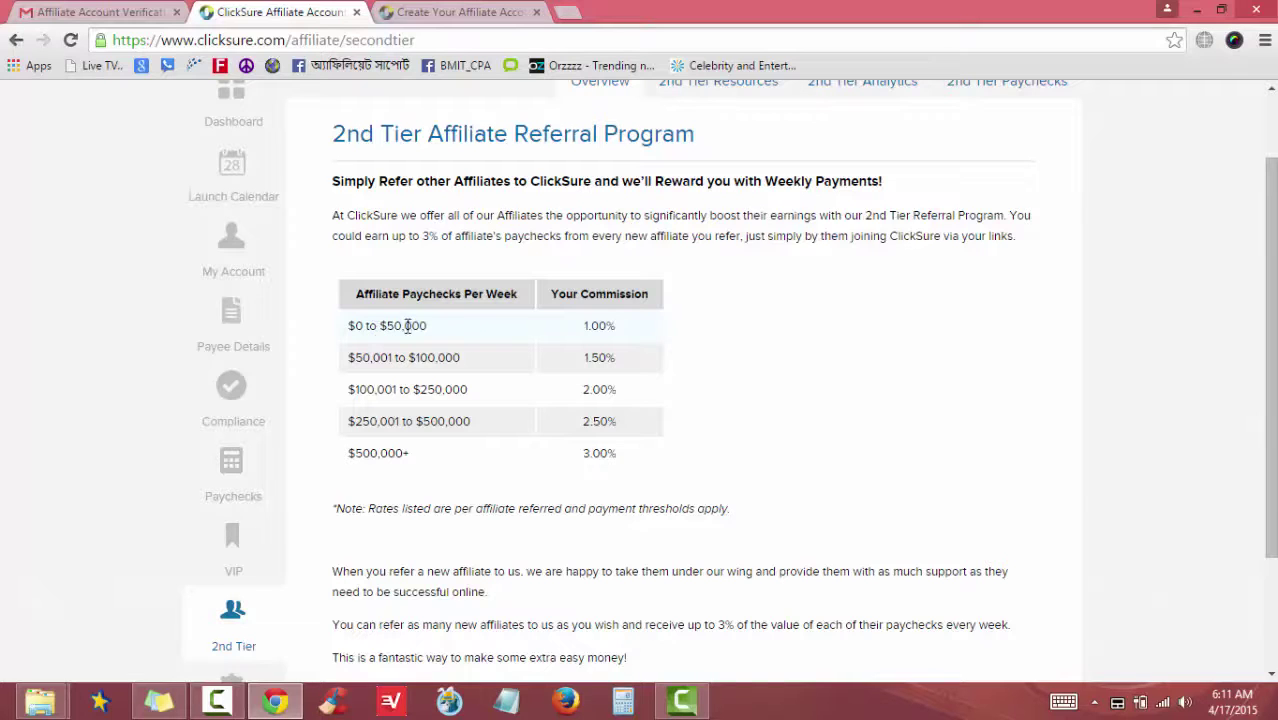
Highlight the 1.00% commission rate and the $50,001 to $100,000 paycheck range.
double_click(607, 328)
left_click(585, 334)
left_click_drag(585, 334, 636, 328)
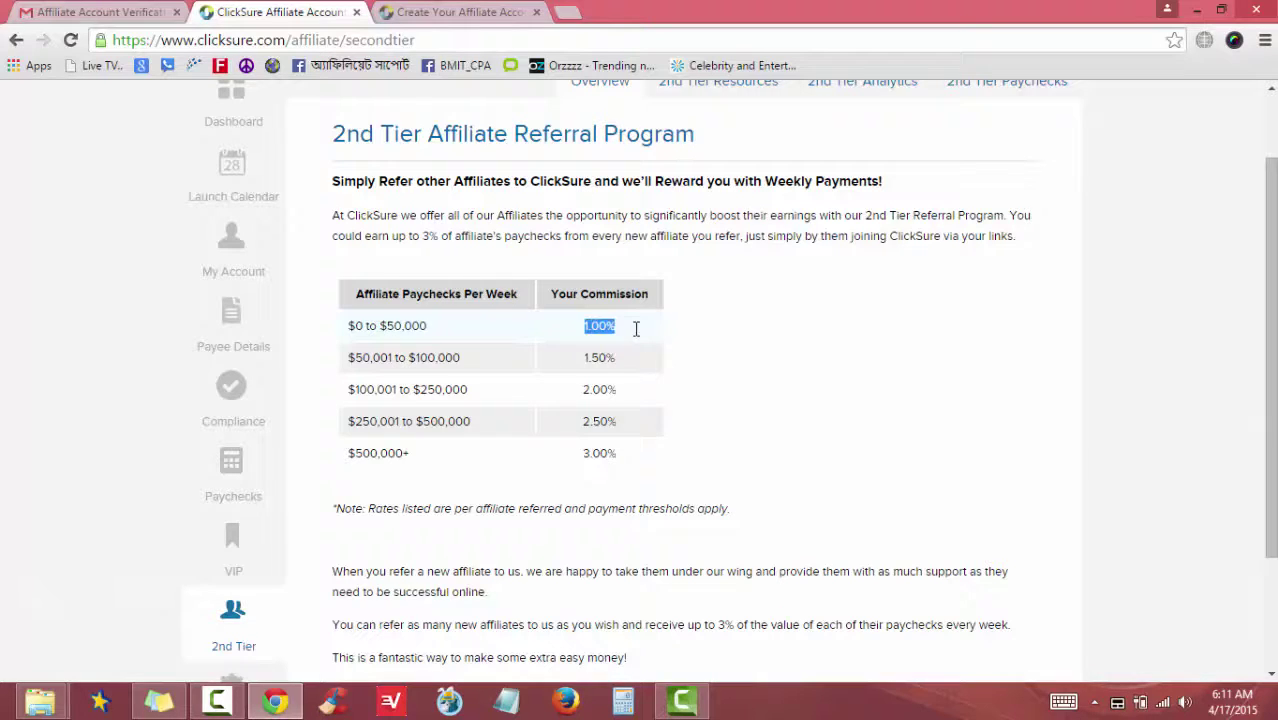
left_click(795, 385)
scroll(845, 460, "down", 2)
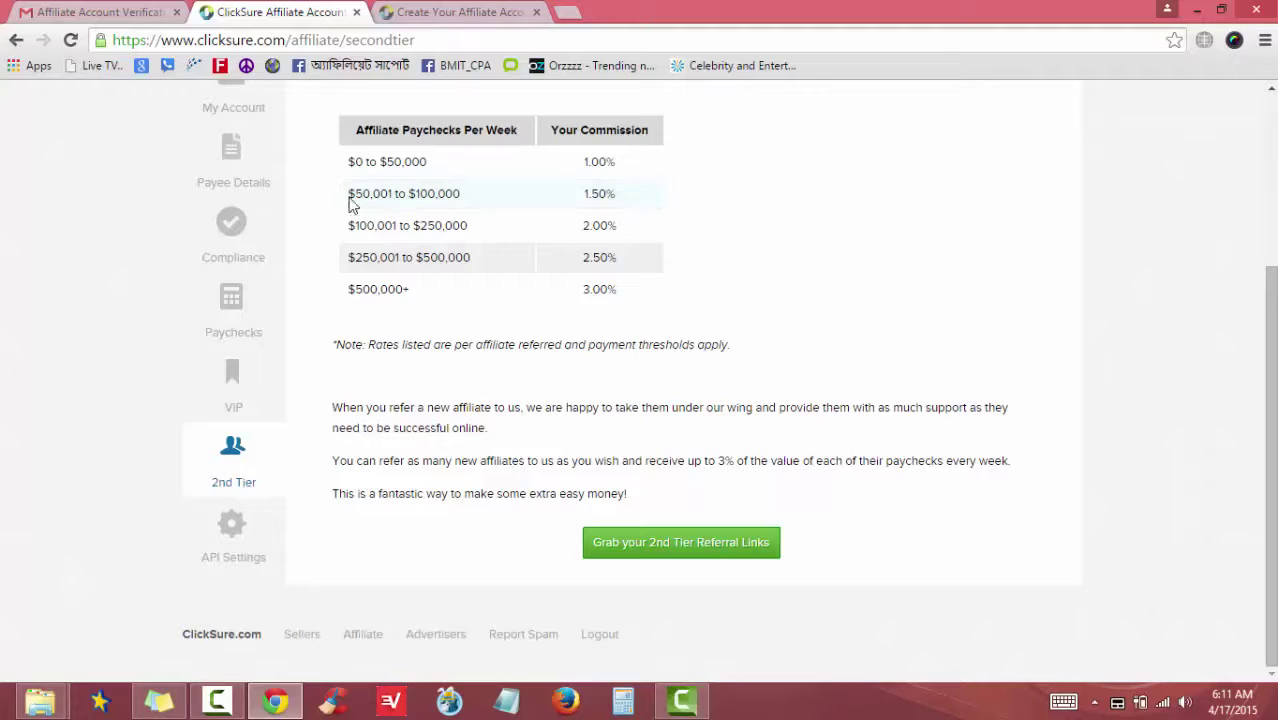
left_click_drag(349, 200, 622, 203)
left_click(645, 205)
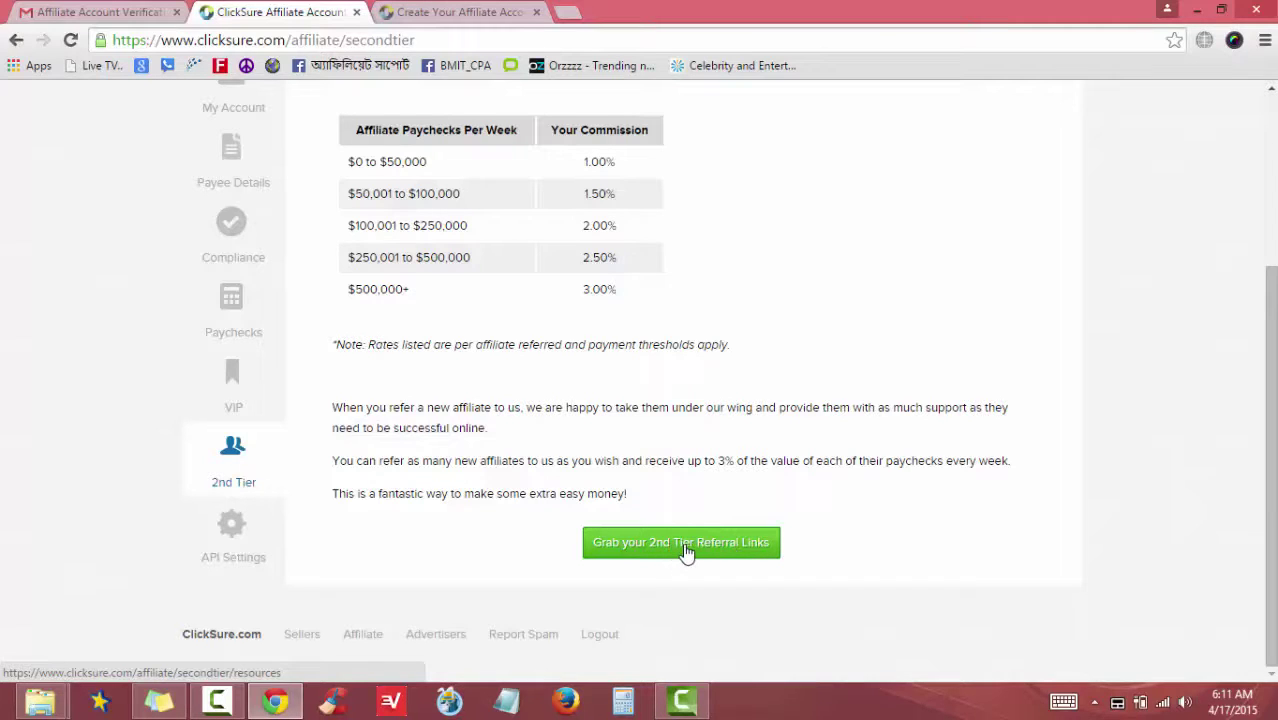
Open the 2nd Tier referral links page and copy the Home Page referral link.
left_click(686, 552)
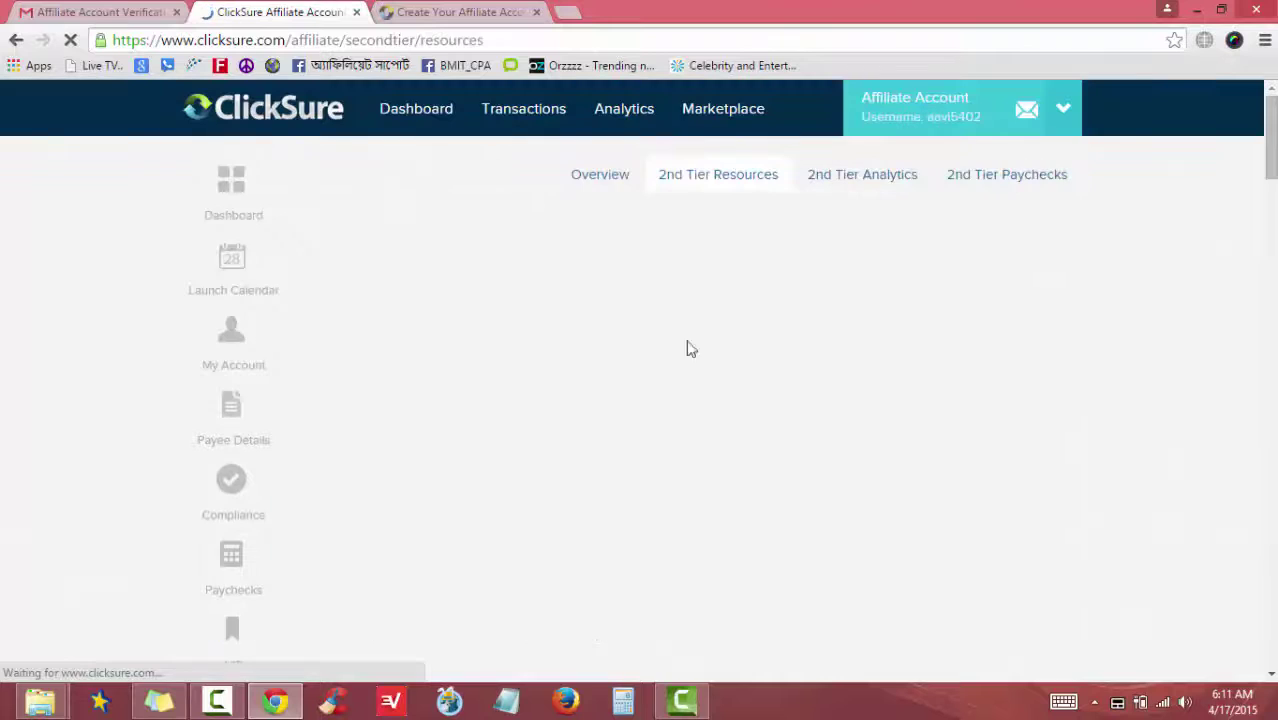
scroll(833, 376, "down", 2)
scroll(815, 345, "up", 1)
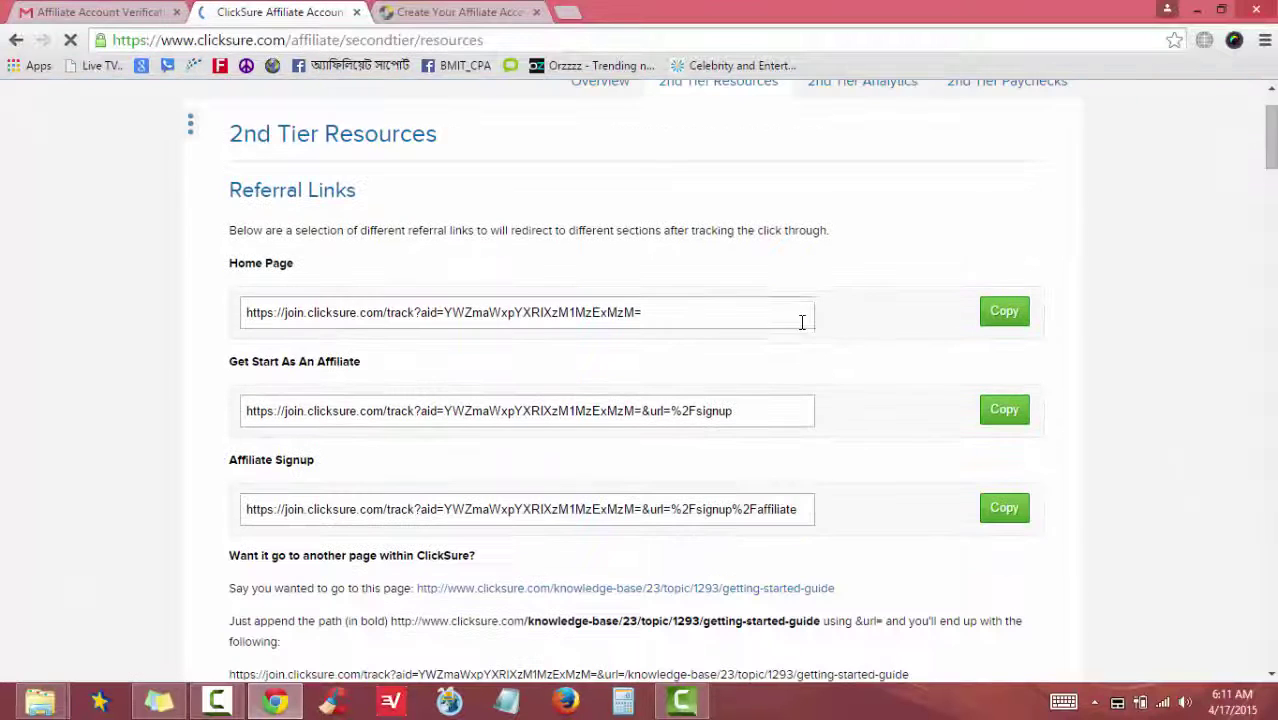
left_click(691, 315)
right_click(305, 310)
left_click(390, 403)
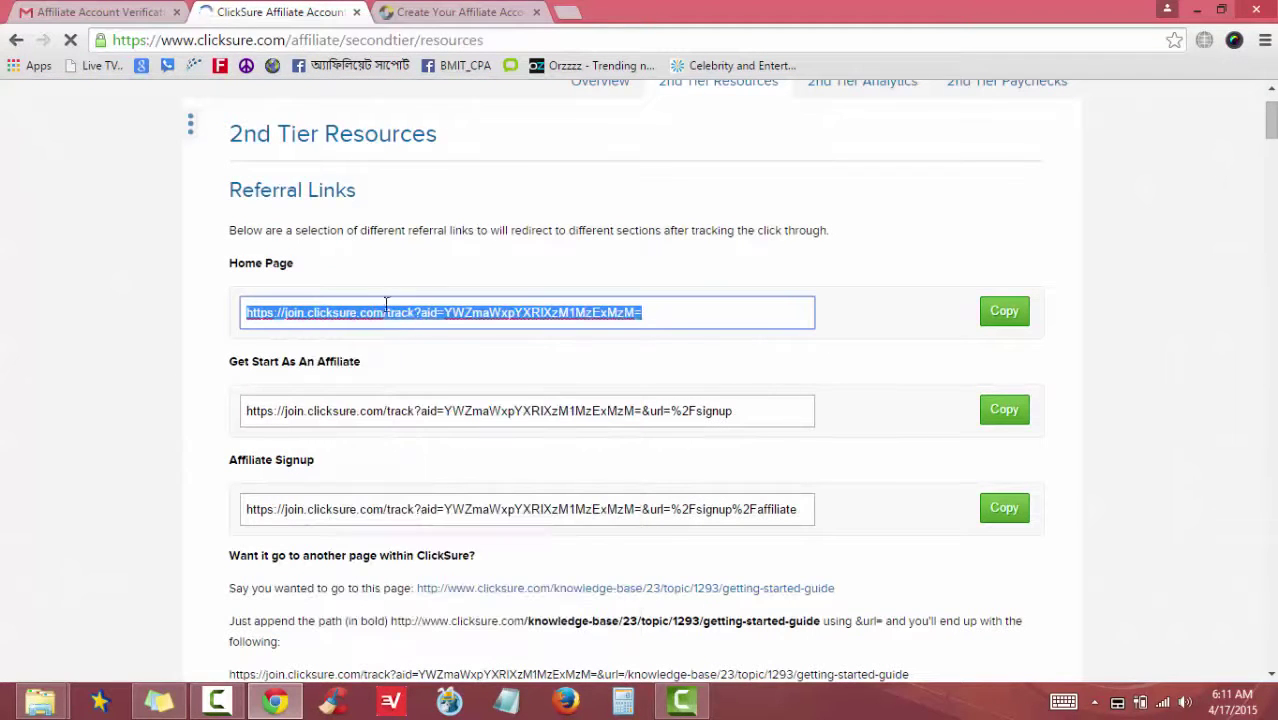
Paste the copied referral link into a new tab's address bar, then close that tab.
left_click(566, 12)
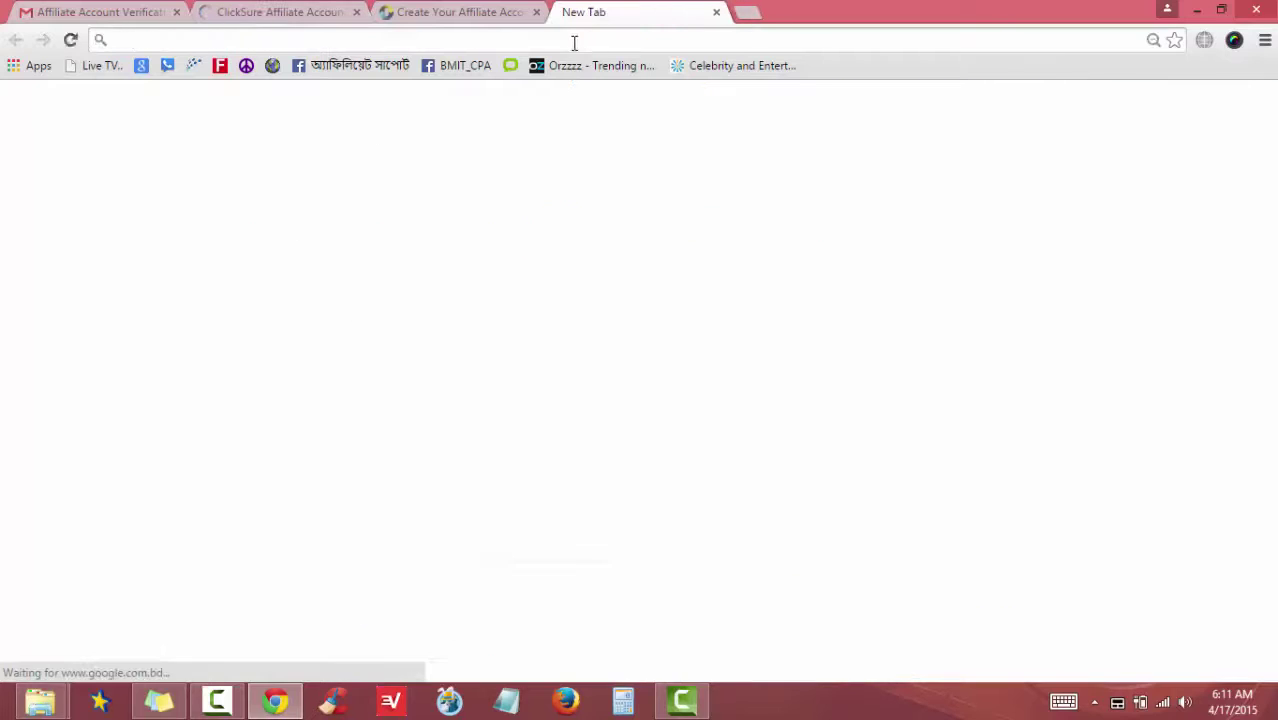
right_click(574, 42)
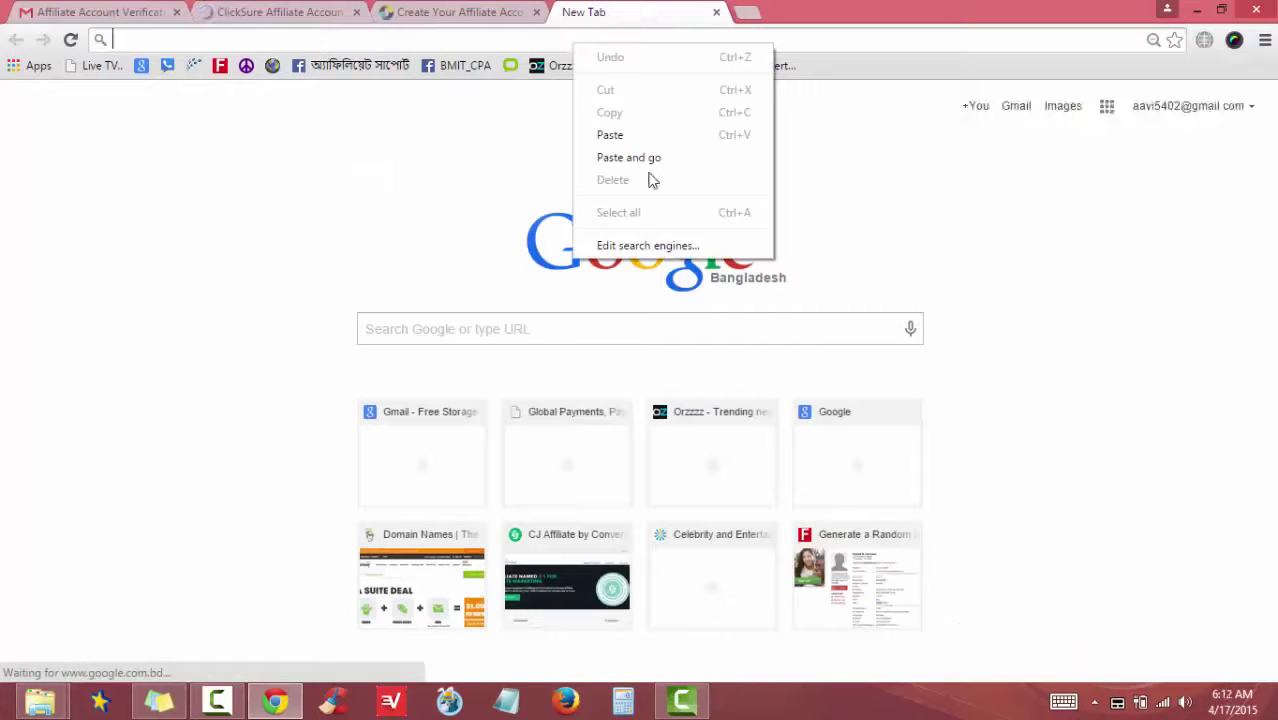
left_click(640, 135)
left_click(338, 135)
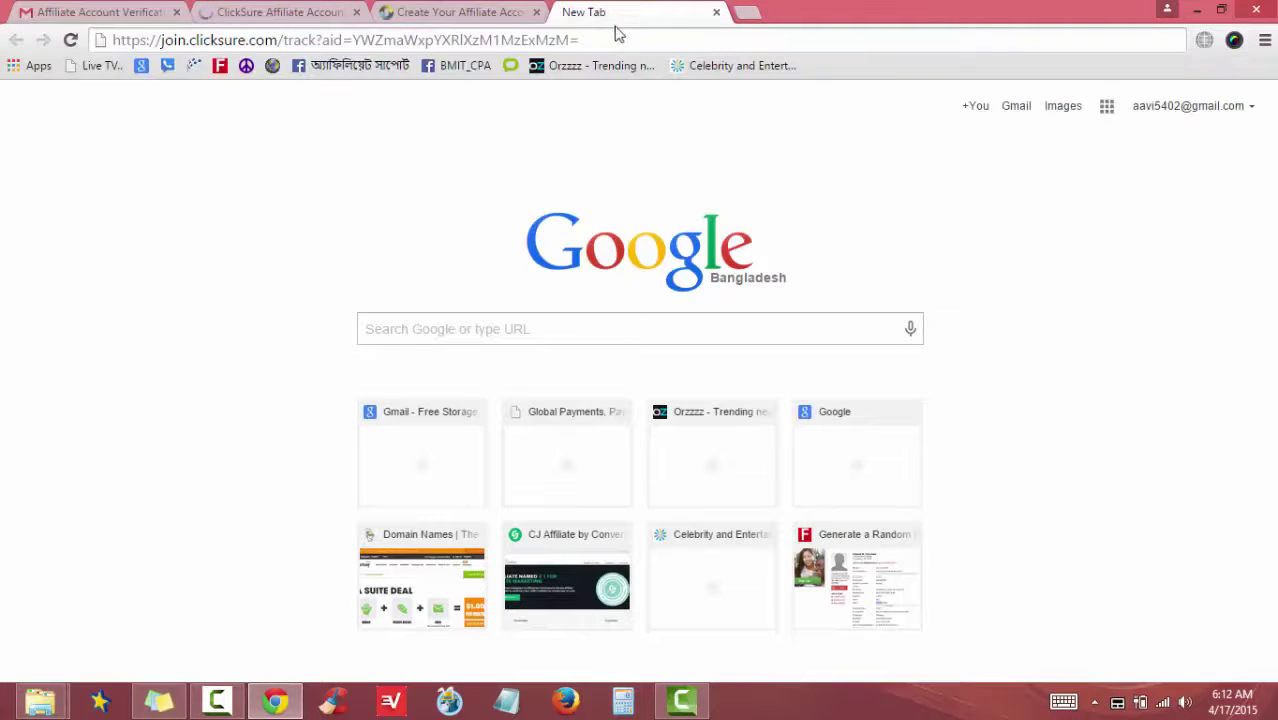
key("ctrl+a")
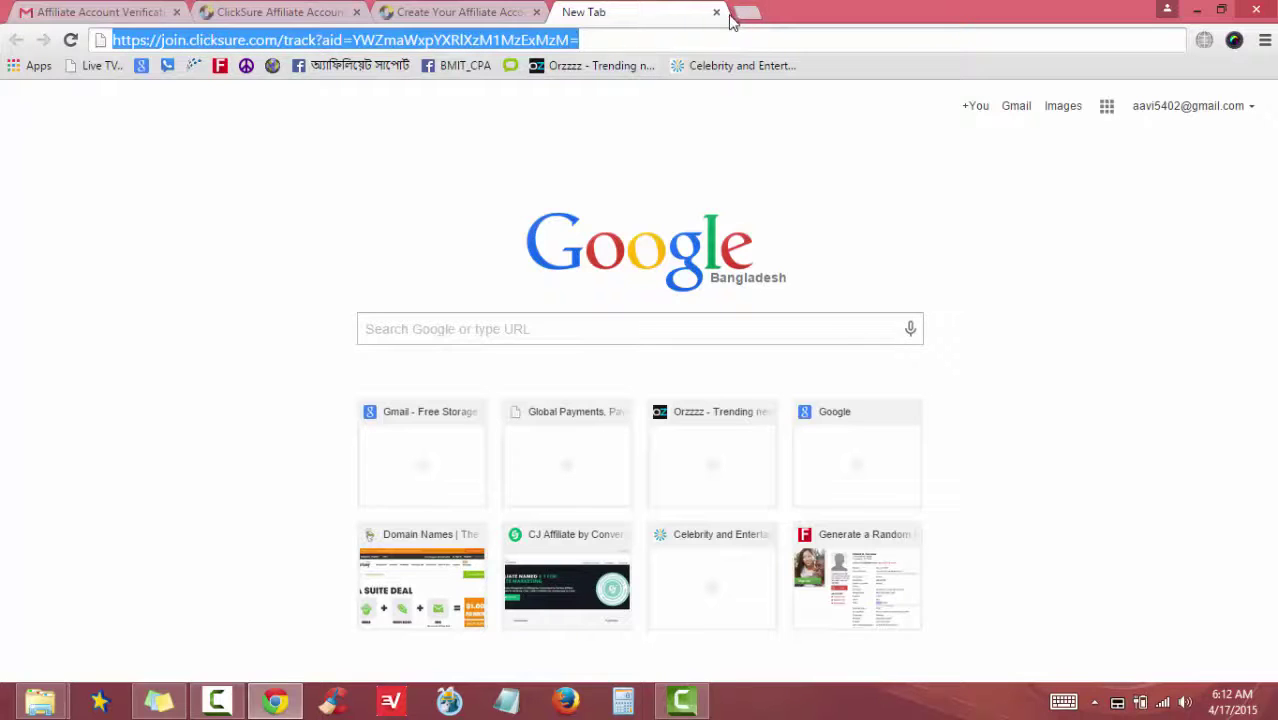
left_click(716, 12)
Scroll through the 2nd Tier Resources banners and back up to the referral links.
scroll(961, 431, "down", 3)
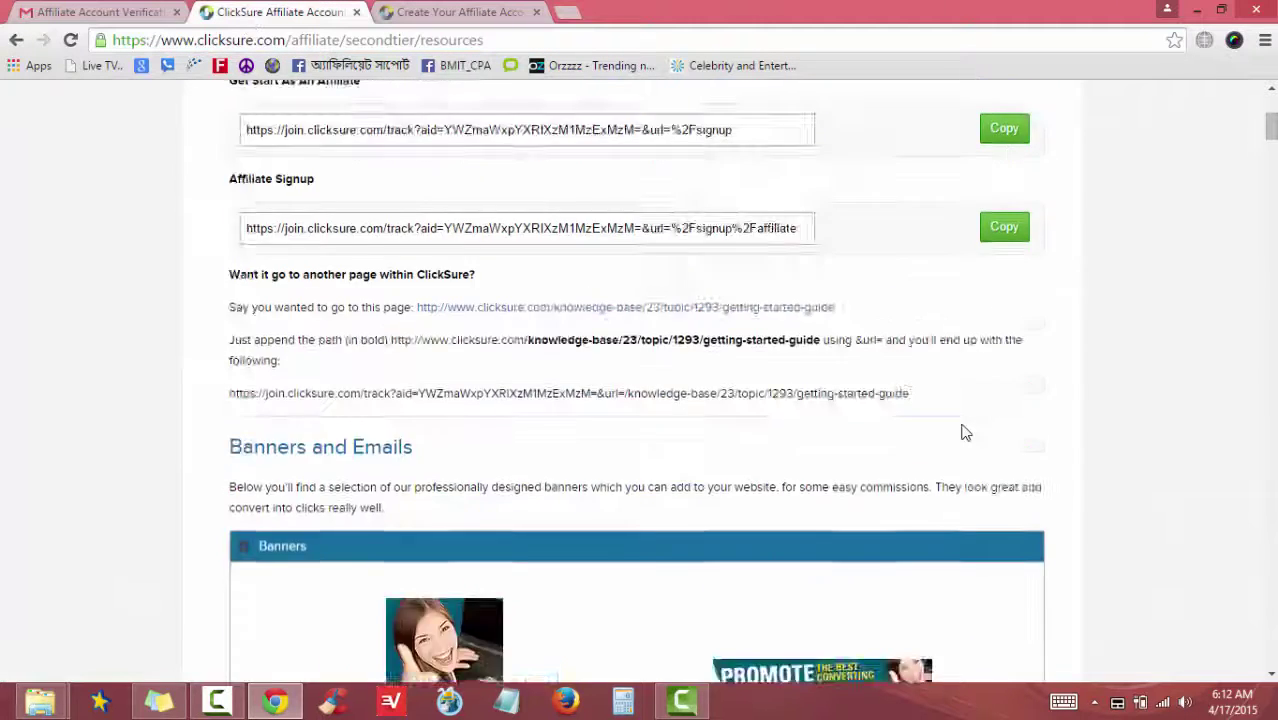
scroll(964, 431, "up", 2)
scroll(964, 431, "down", 10)
scroll(745, 448, "down", 3)
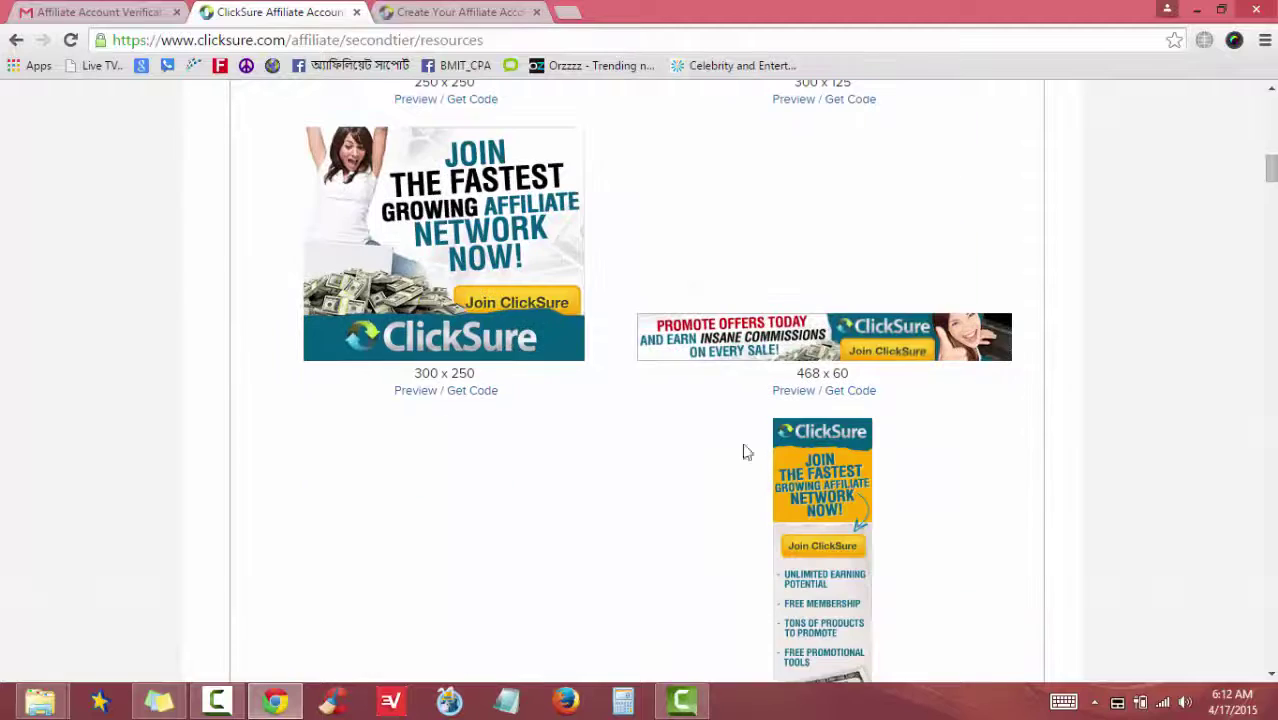
scroll(868, 430, "down", 4)
scroll(868, 430, "down", 10)
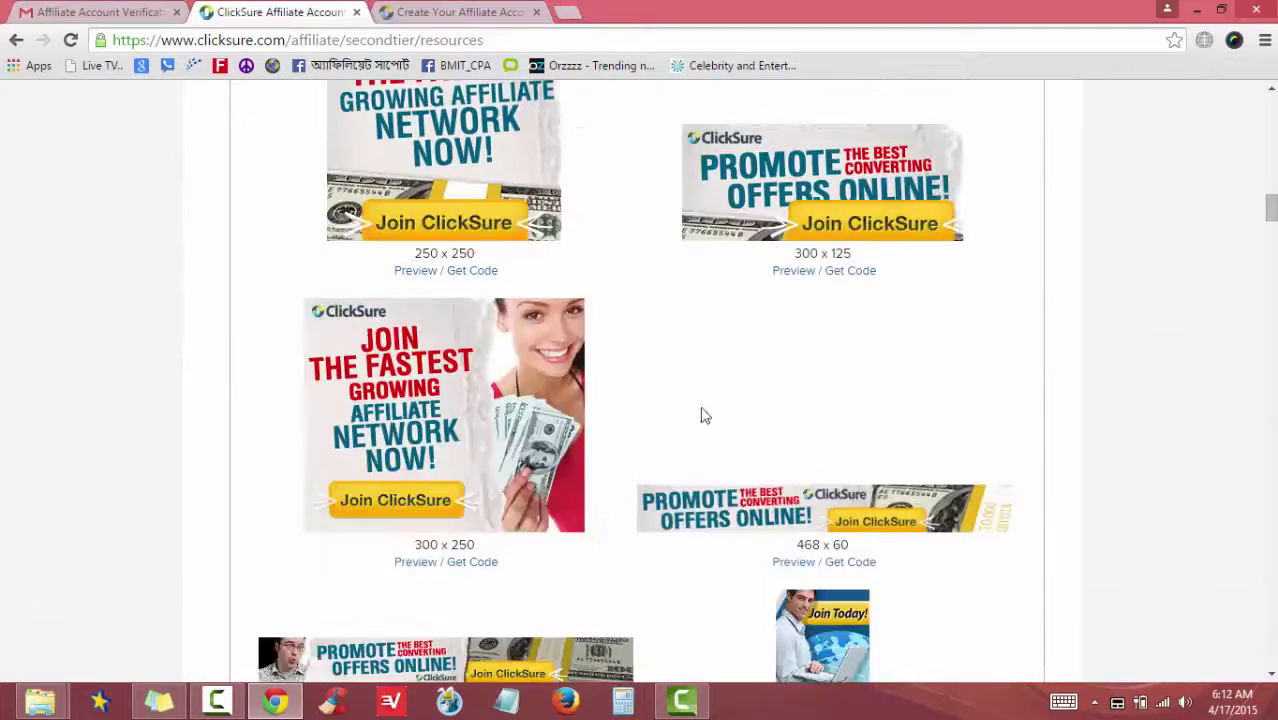
scroll(600, 371, "down", 6)
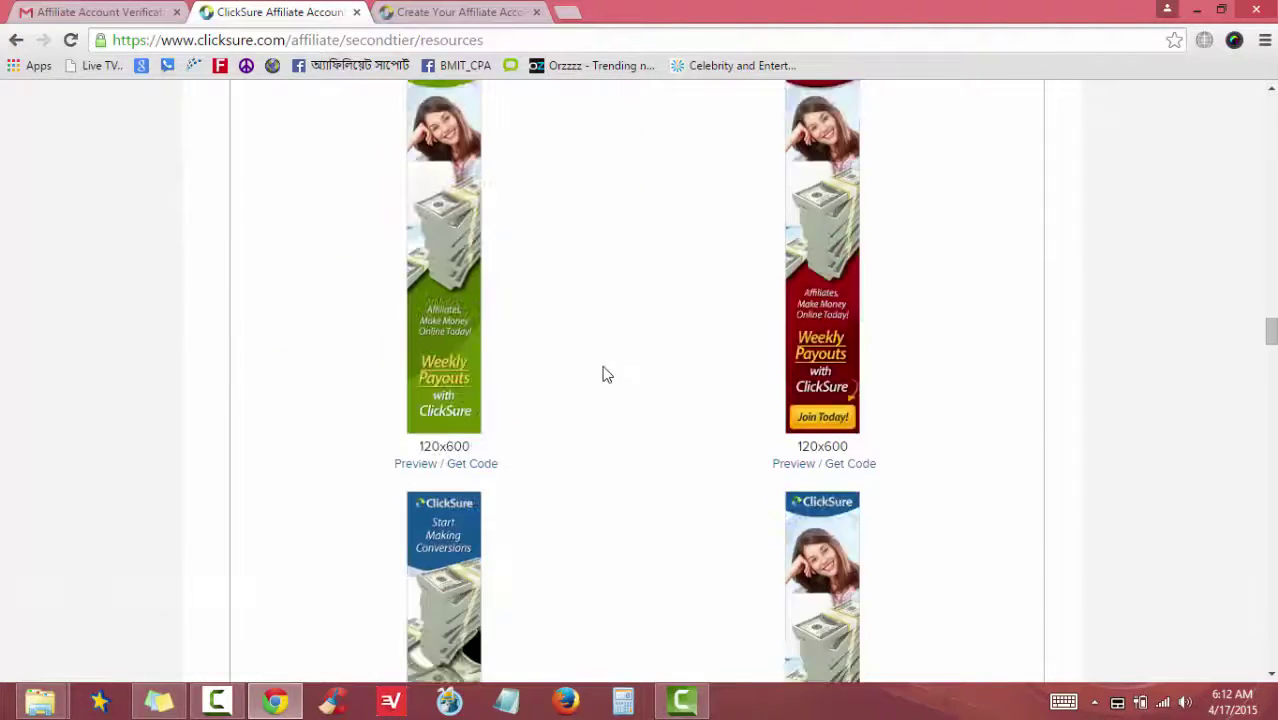
scroll(602, 371, "down", 4)
scroll(602, 371, "up", 4)
left_click_drag(1272, 334, 1271, 105)
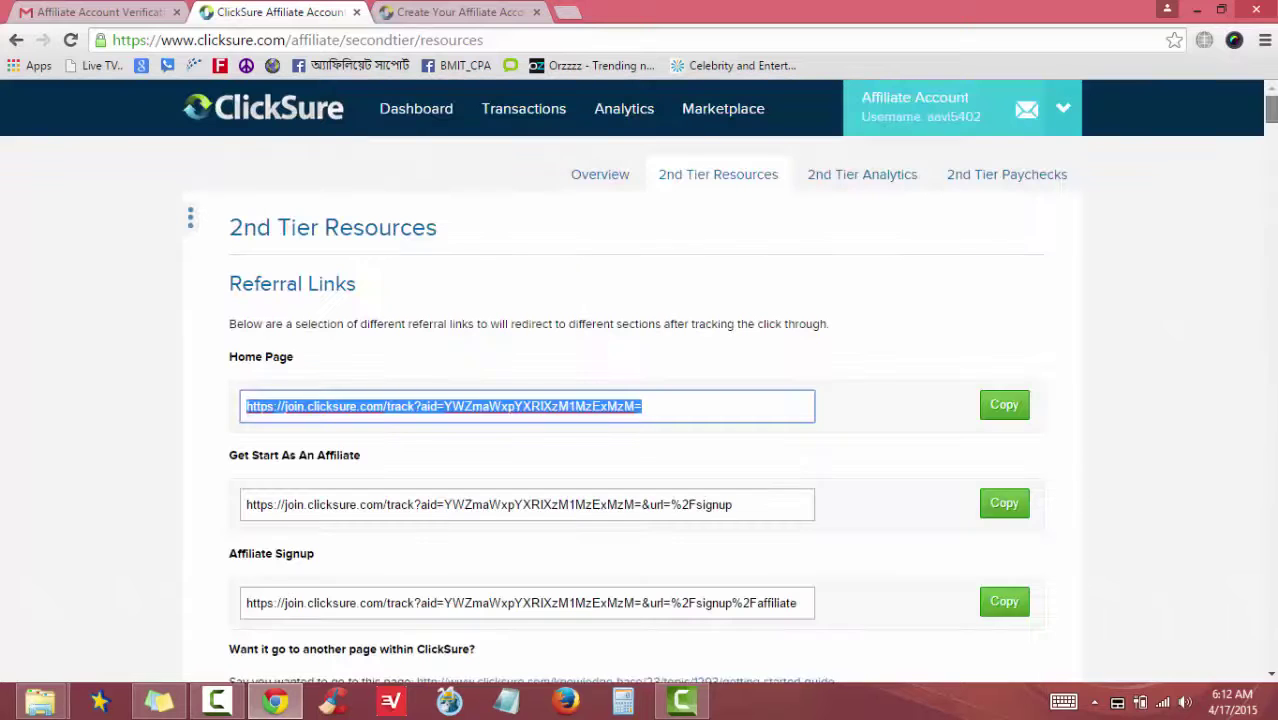
left_click(260, 436)
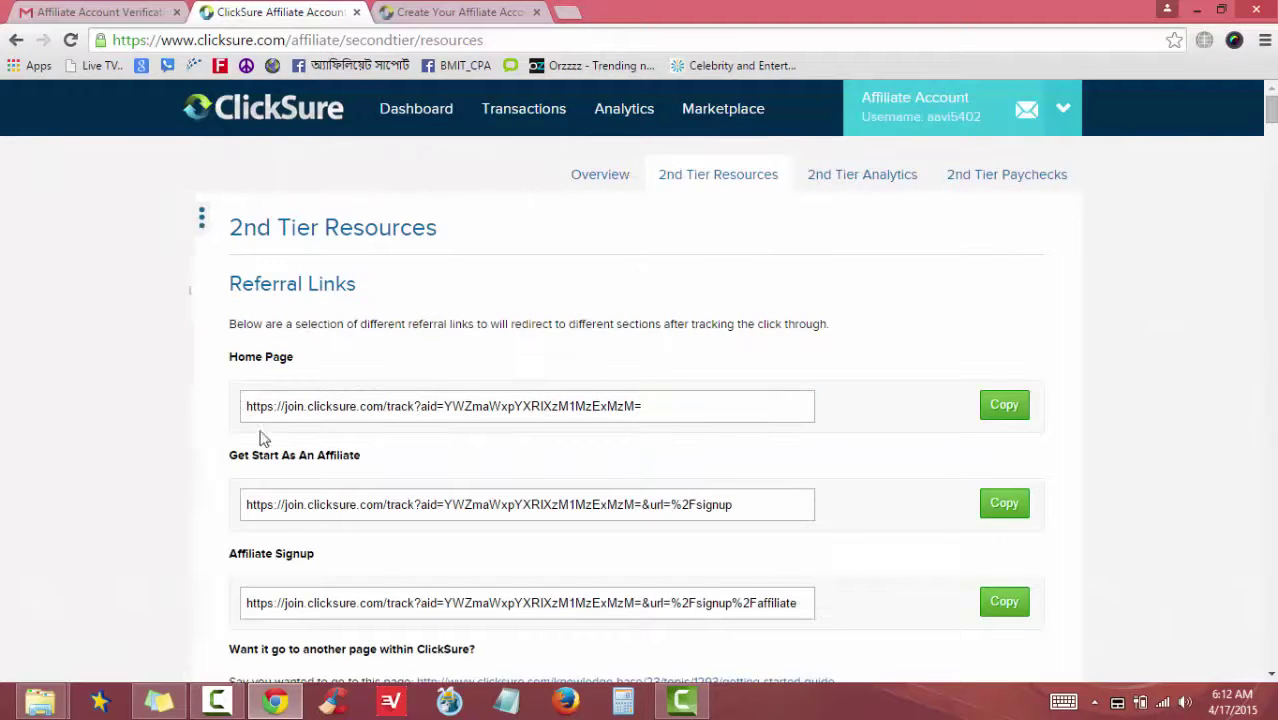
Return to the Affiliate Dashboard and scroll down its daily sales.
scroll(200, 436, "down", 5)
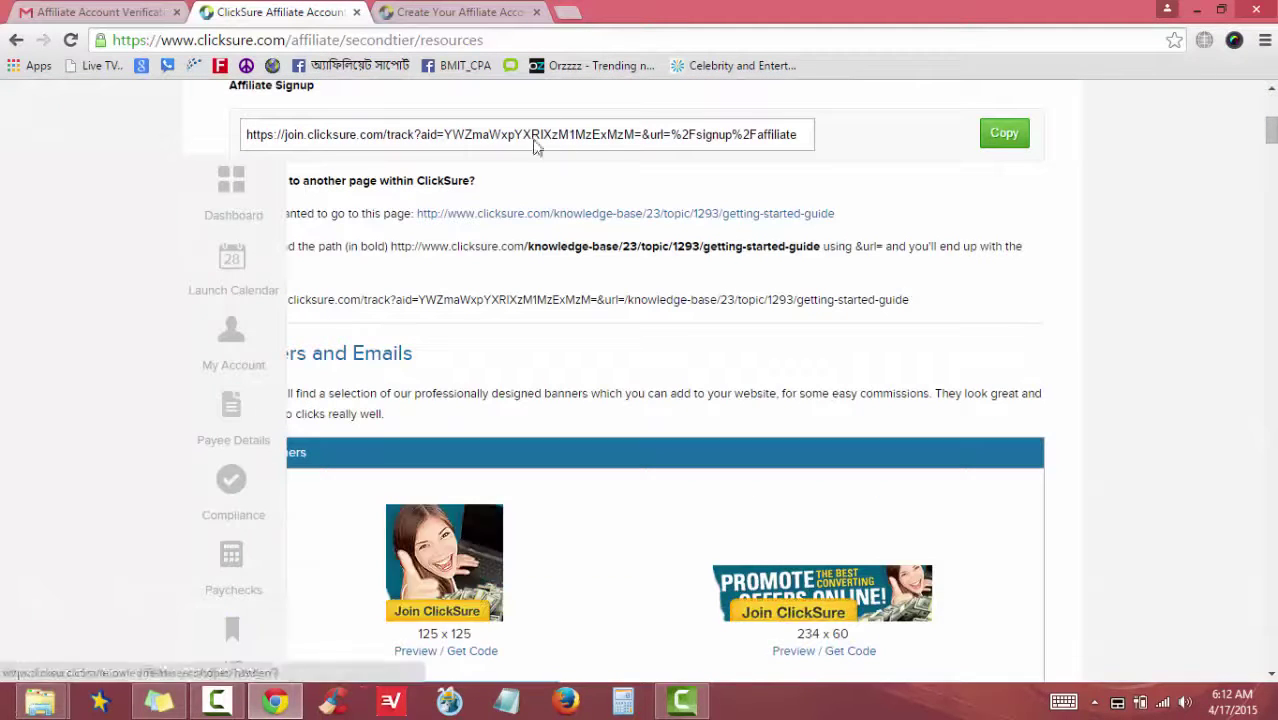
scroll(499, 288, "up", 5)
left_click(415, 110)
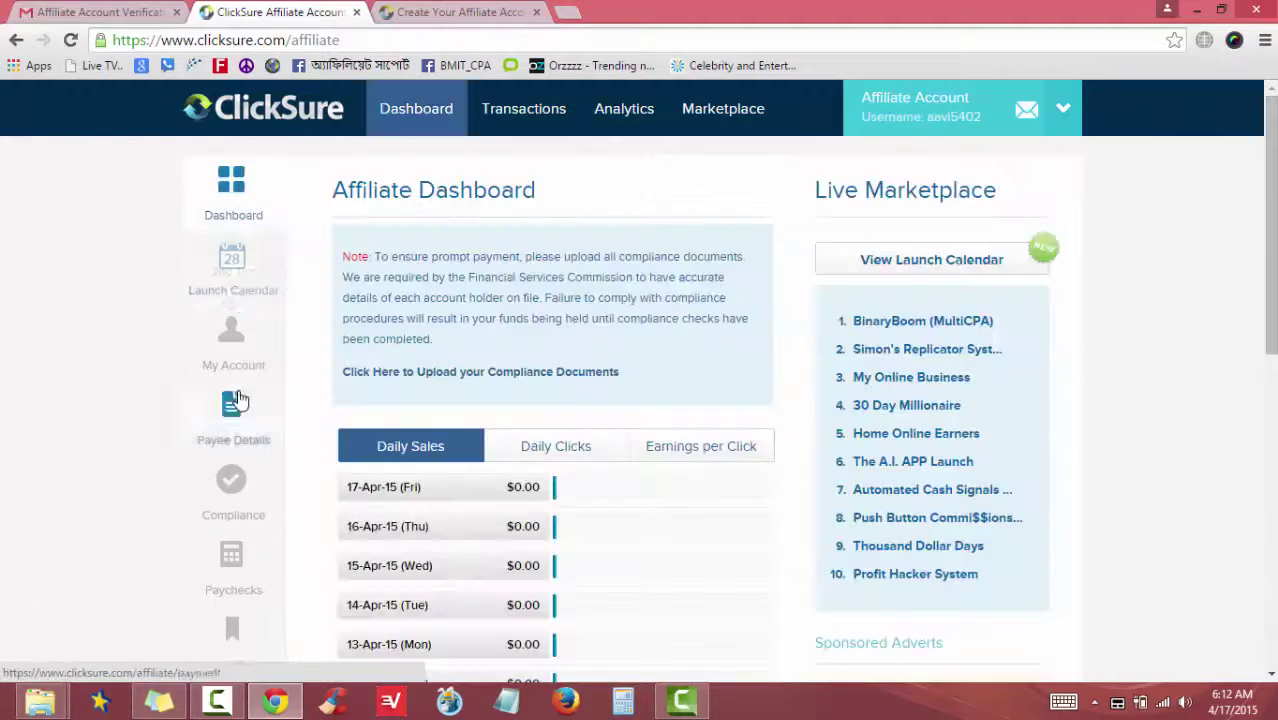
scroll(240, 405, "down", 5)
Open API Settings, which reports the feature isn't enabled for this account.
left_click(228, 343)
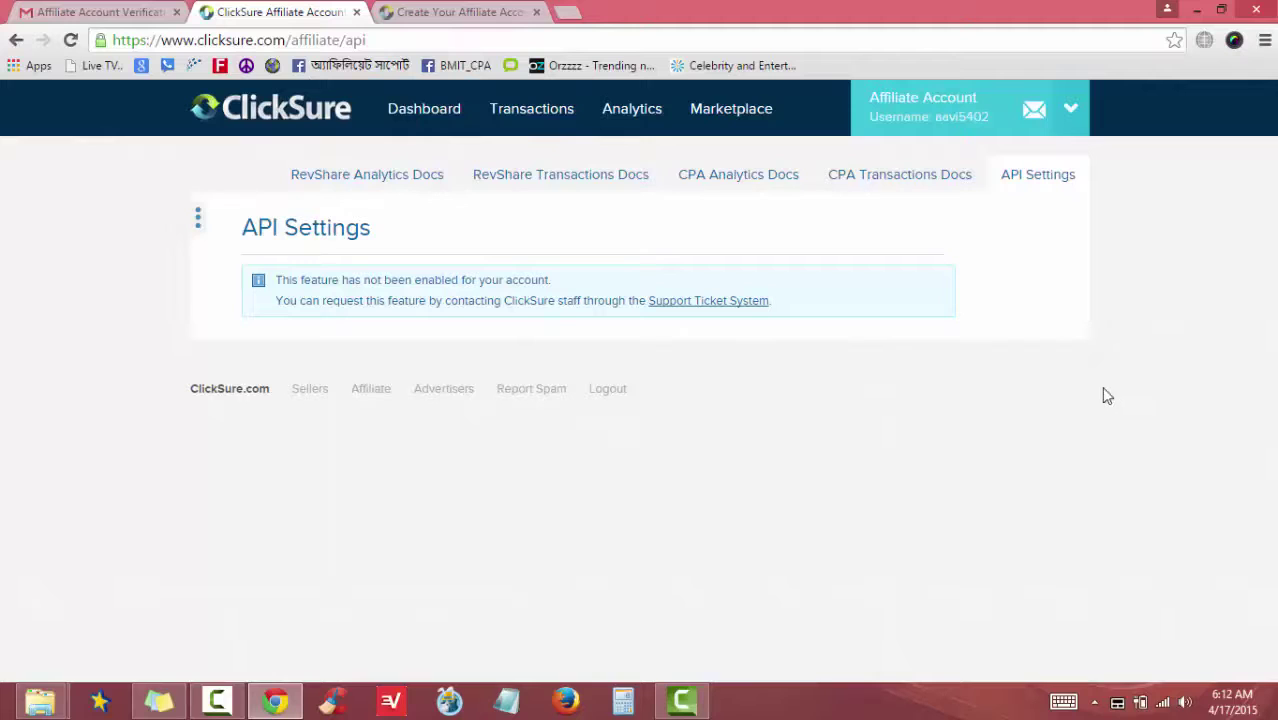
Return to the dashboard and highlight the $0.00 sales for 17-Apr-15 (Fri).
left_click(430, 107)
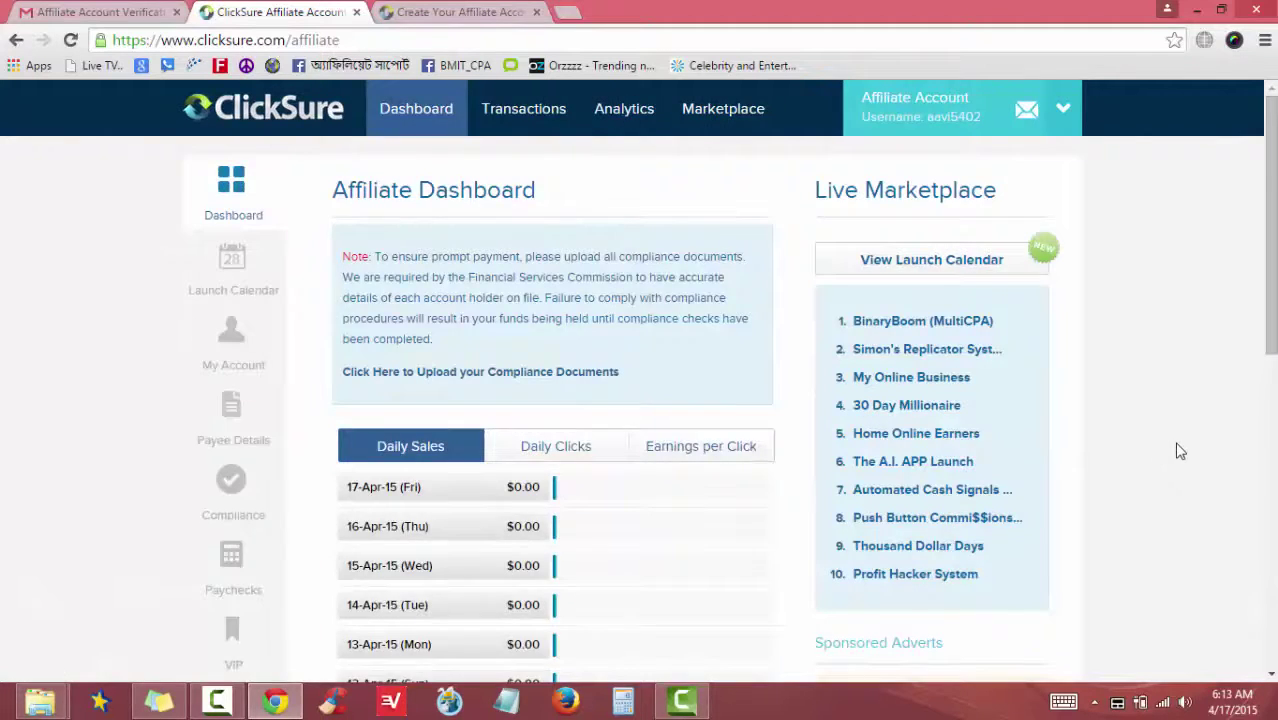
scroll(1180, 452, "down", 5)
scroll(1180, 452, "up", 5)
scroll(1180, 452, "down", 2)
scroll(1180, 452, "up", 2)
scroll(1180, 452, "down", 2)
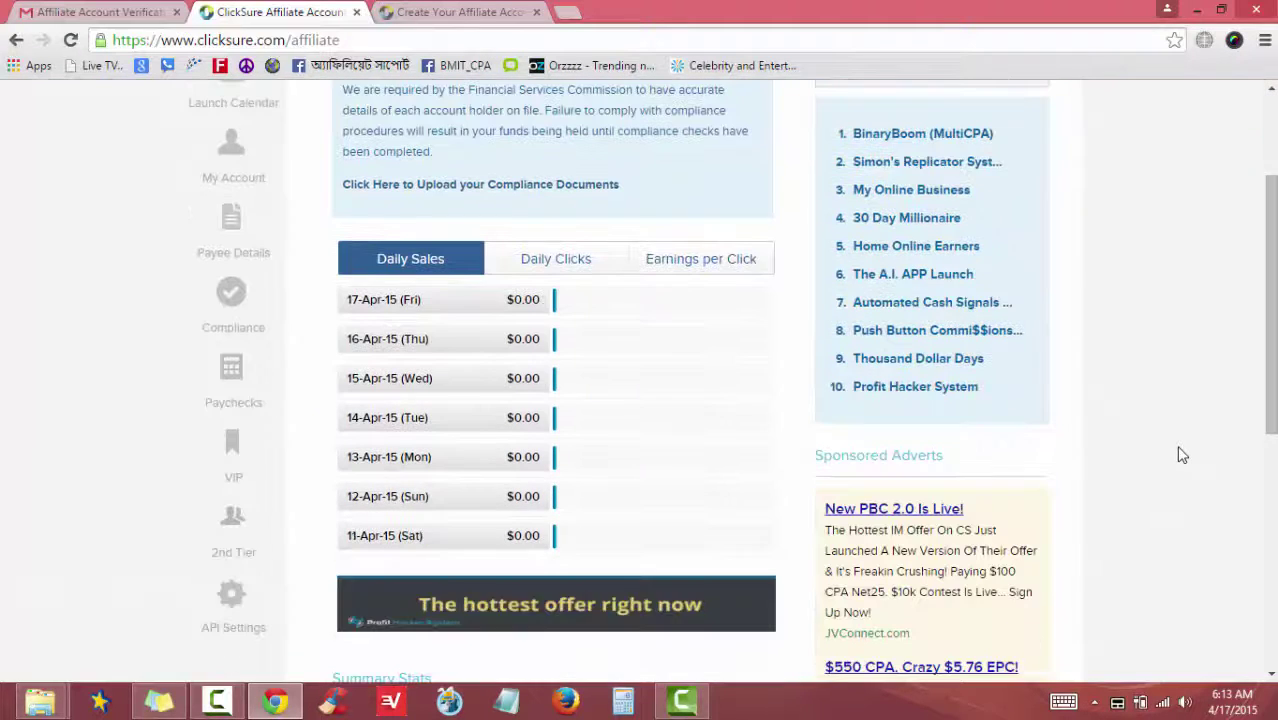
mouse_move(343, 311)
left_mouse_down()
mouse_move(472, 302)
mouse_move(355, 302)
left_mouse_up()
left_click(438, 308)
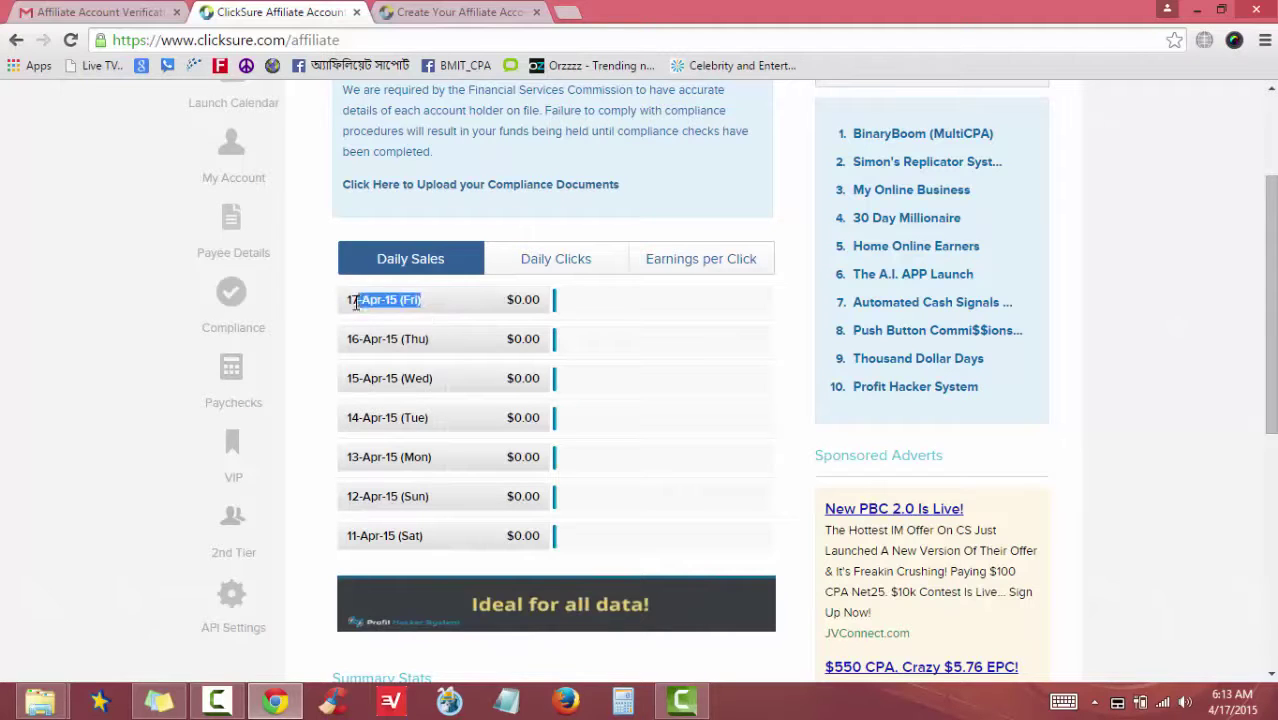
left_click_drag(507, 300, 540, 303)
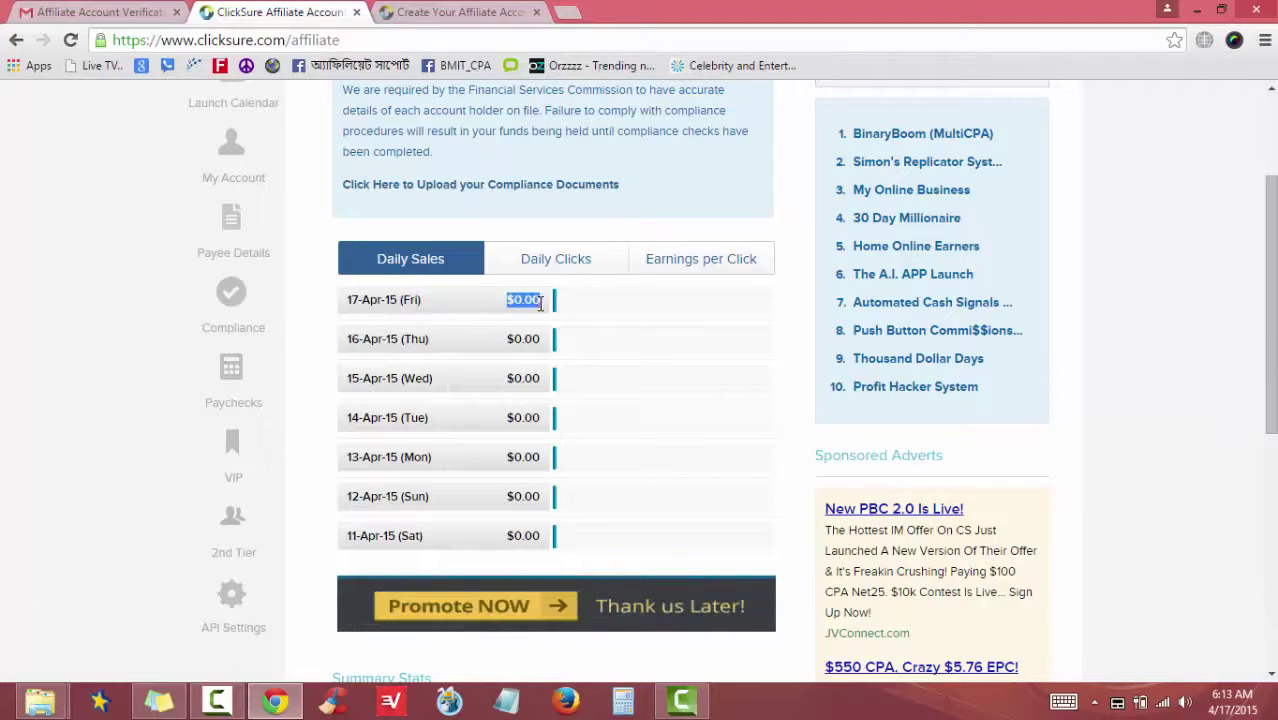
left_click(546, 310)
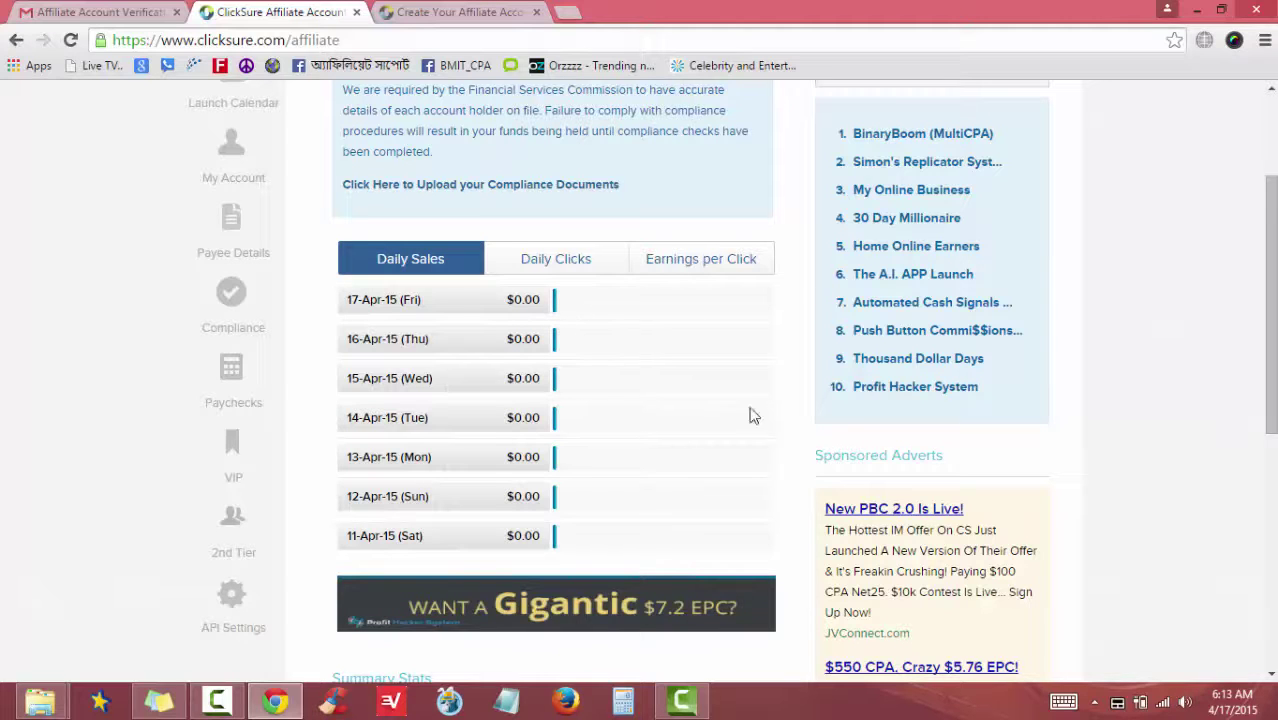
Cycle the summary stats through Weekly, Monthly and This Time, ending on Weekly Sales.
scroll(525, 319, "down", 2)
scroll(510, 258, "down", 2)
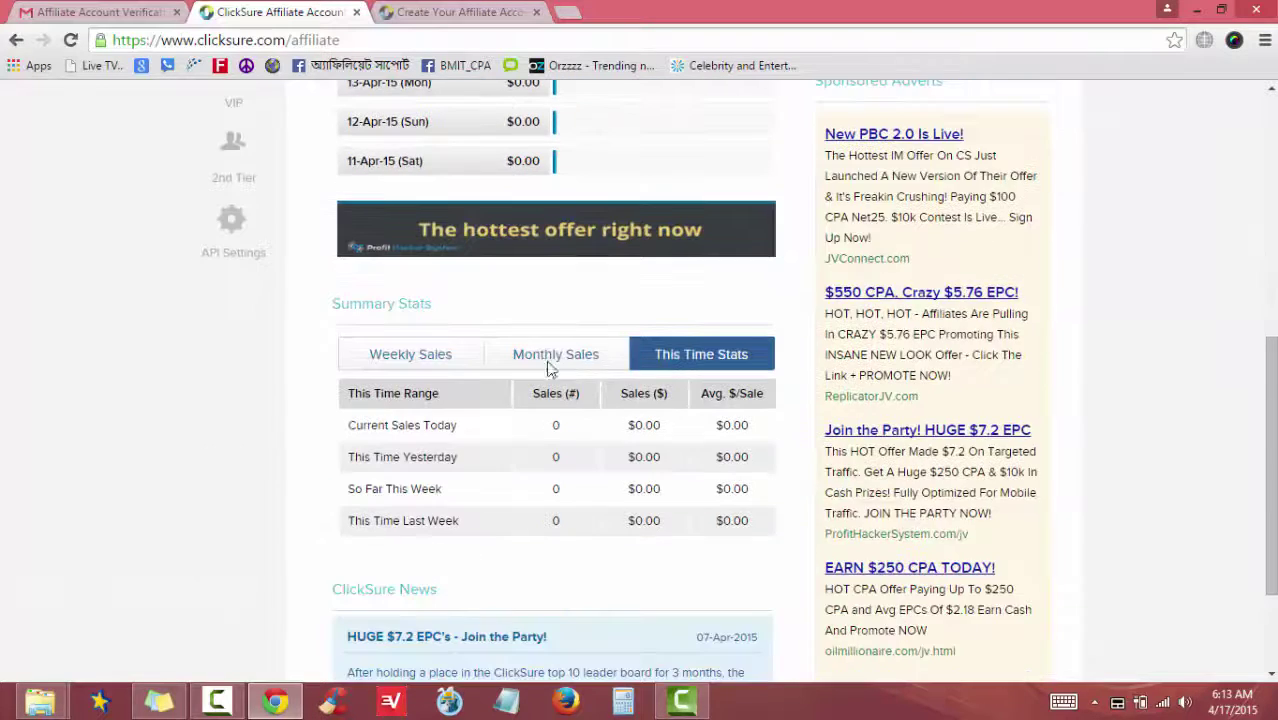
scroll(422, 422, "down", 1)
left_click(422, 280)
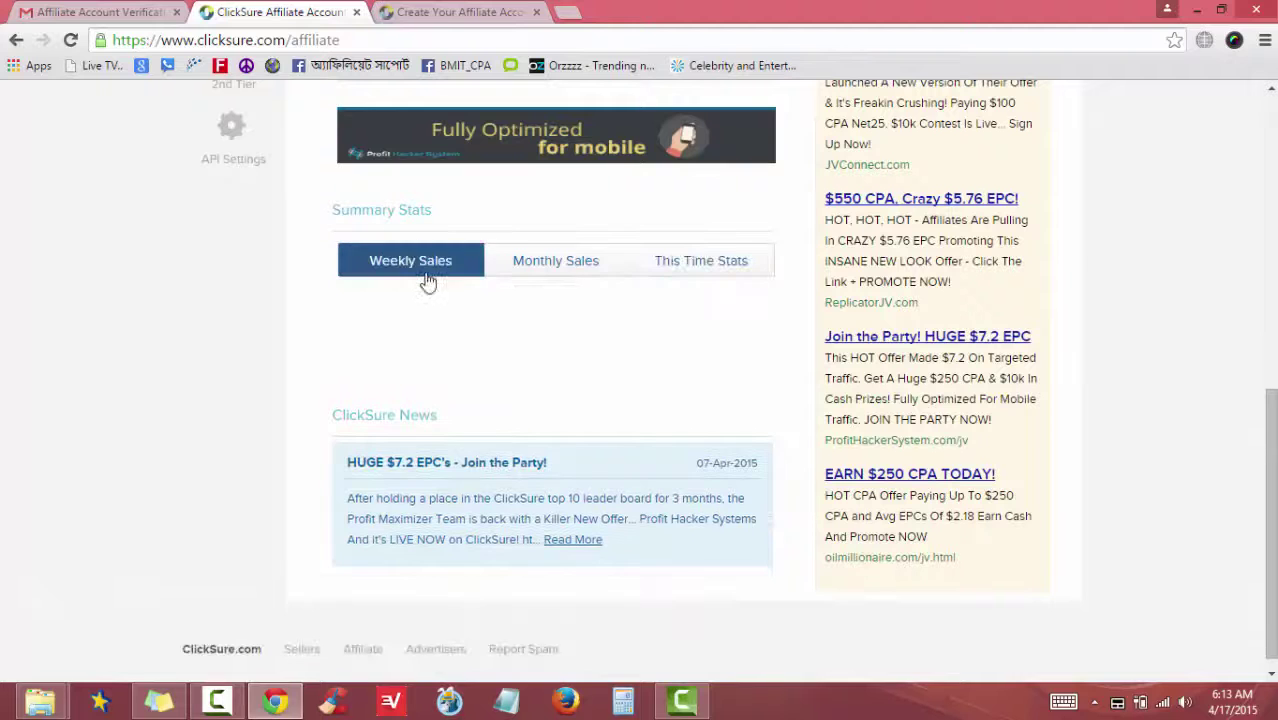
left_click(536, 280)
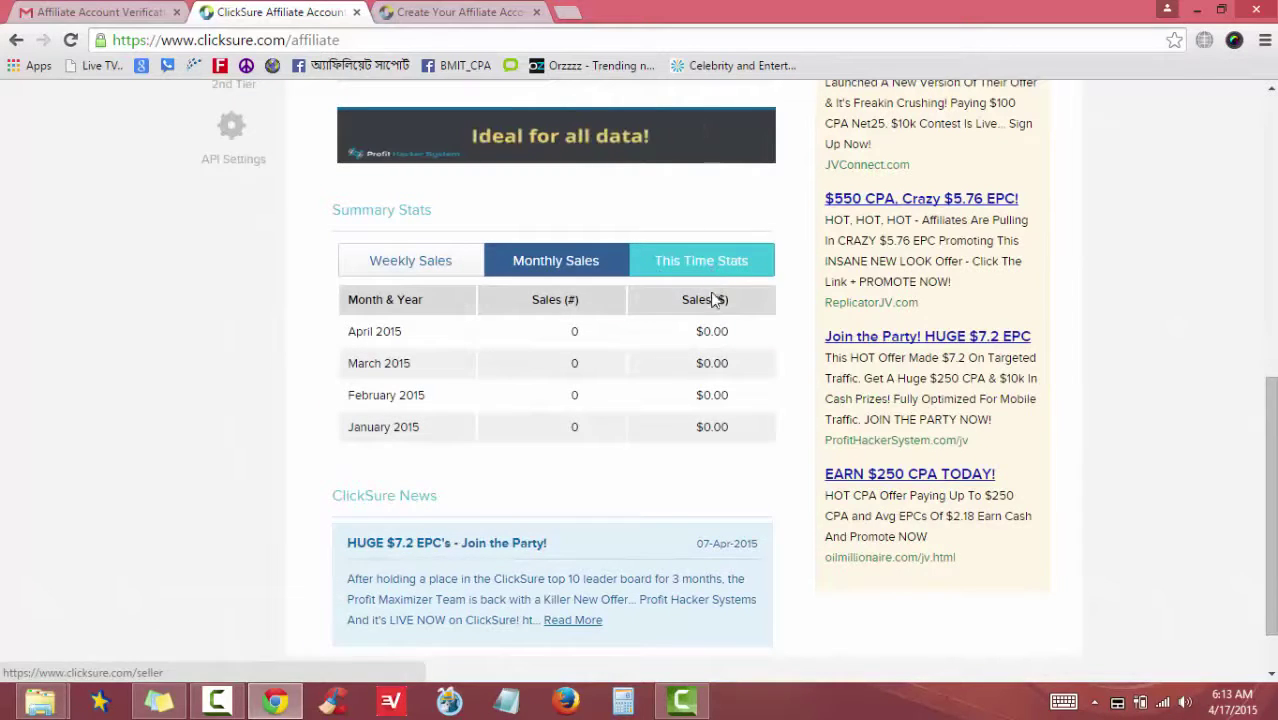
left_click(706, 275)
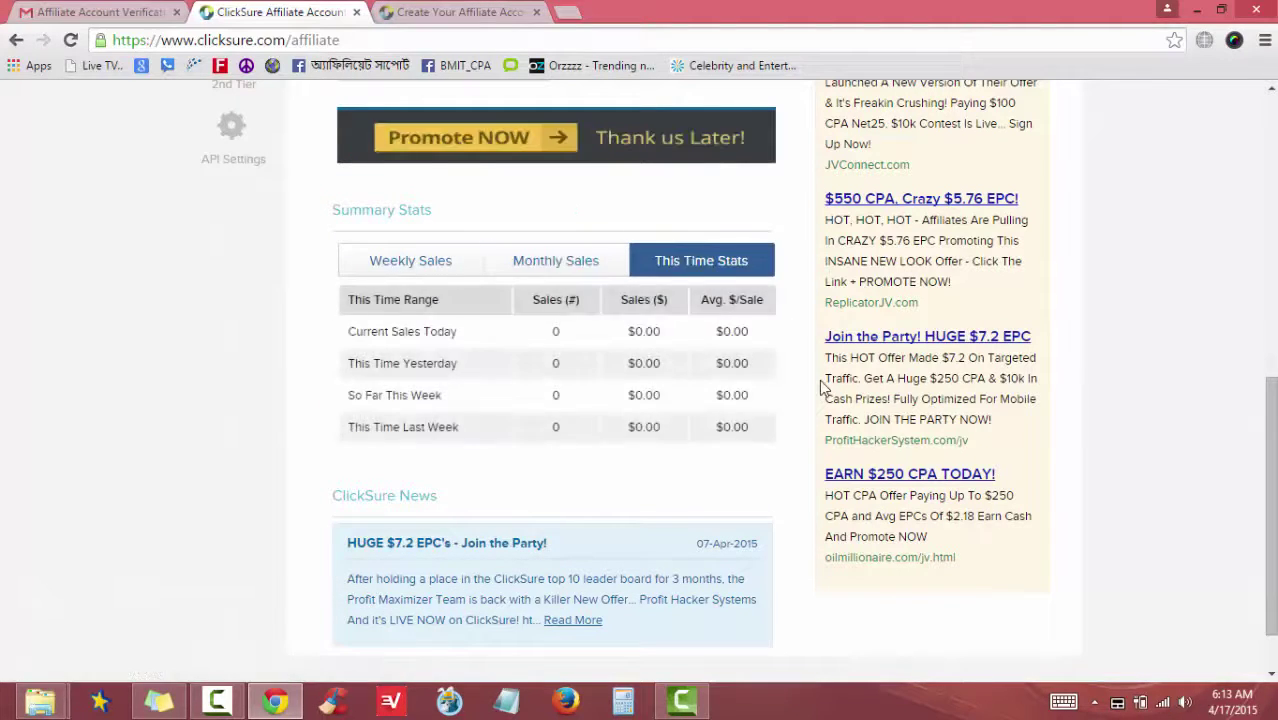
left_click(374, 263)
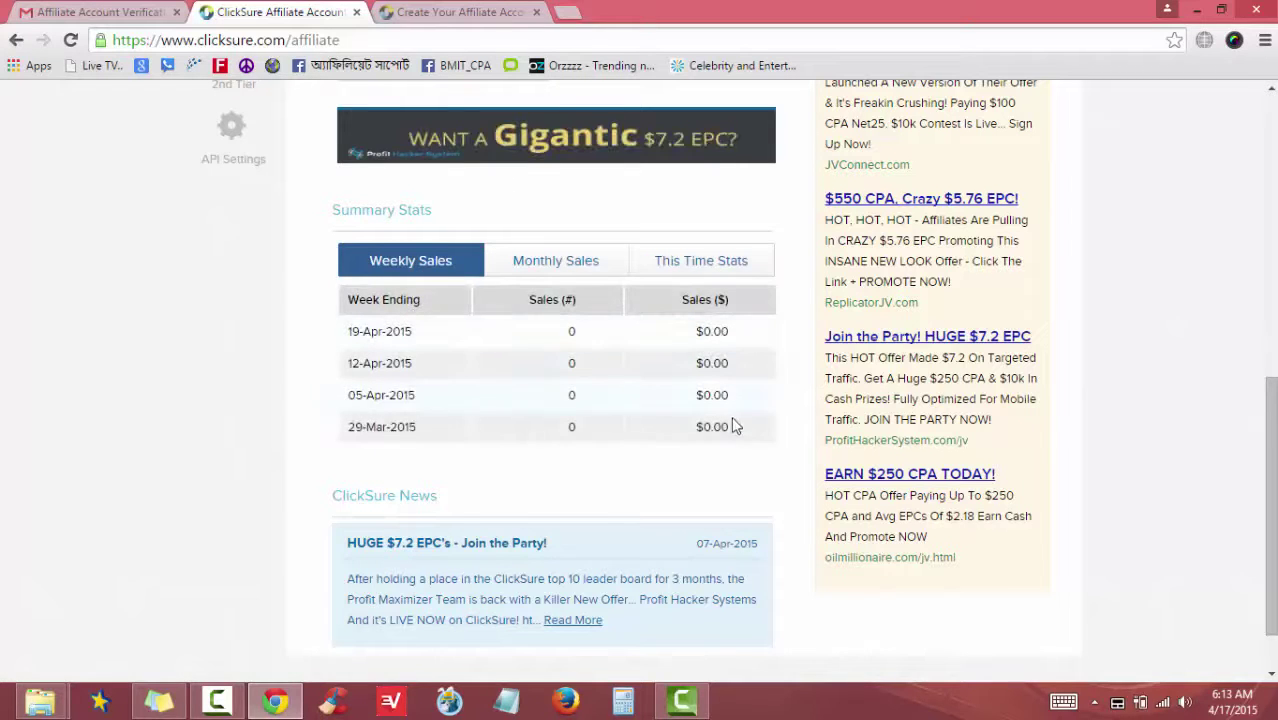
scroll(731, 420, "down", 1)
scroll(731, 420, "up", 3)
scroll(731, 420, "up", 5)
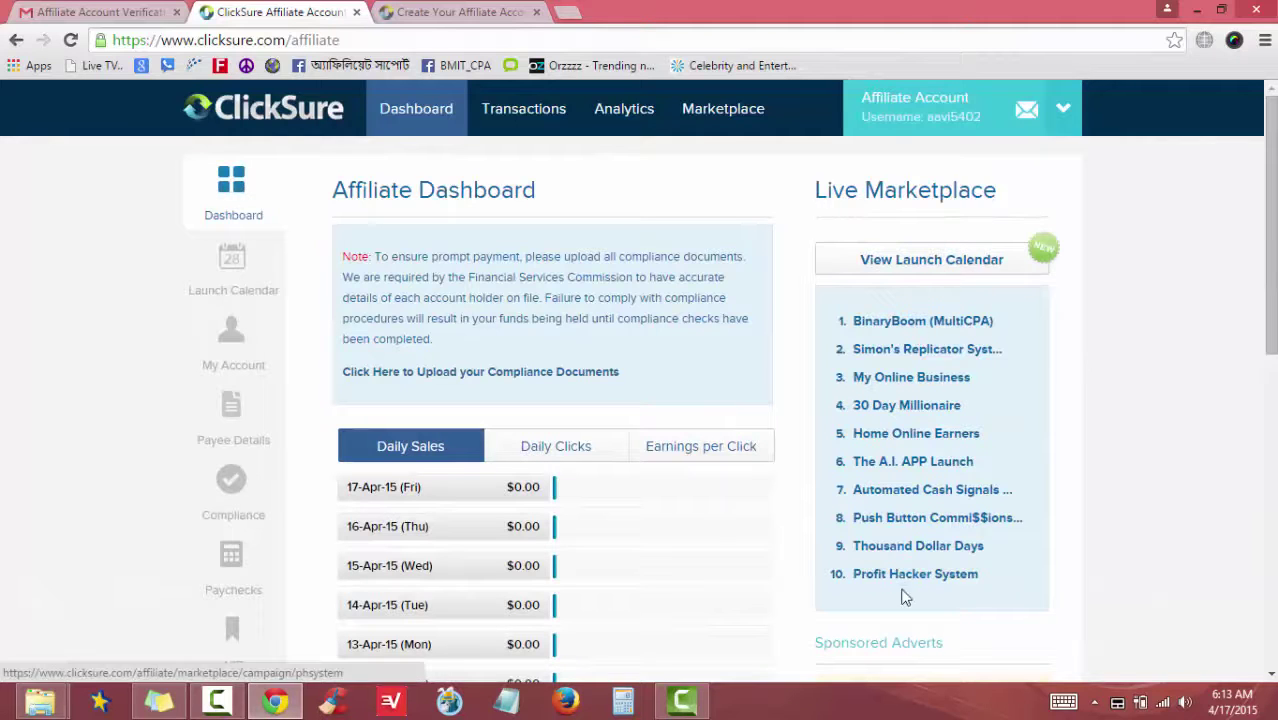
Open the BinaryBoom (MultiCPA) offer and read its title, FTDS description and Type: CPA details.
left_click(922, 322)
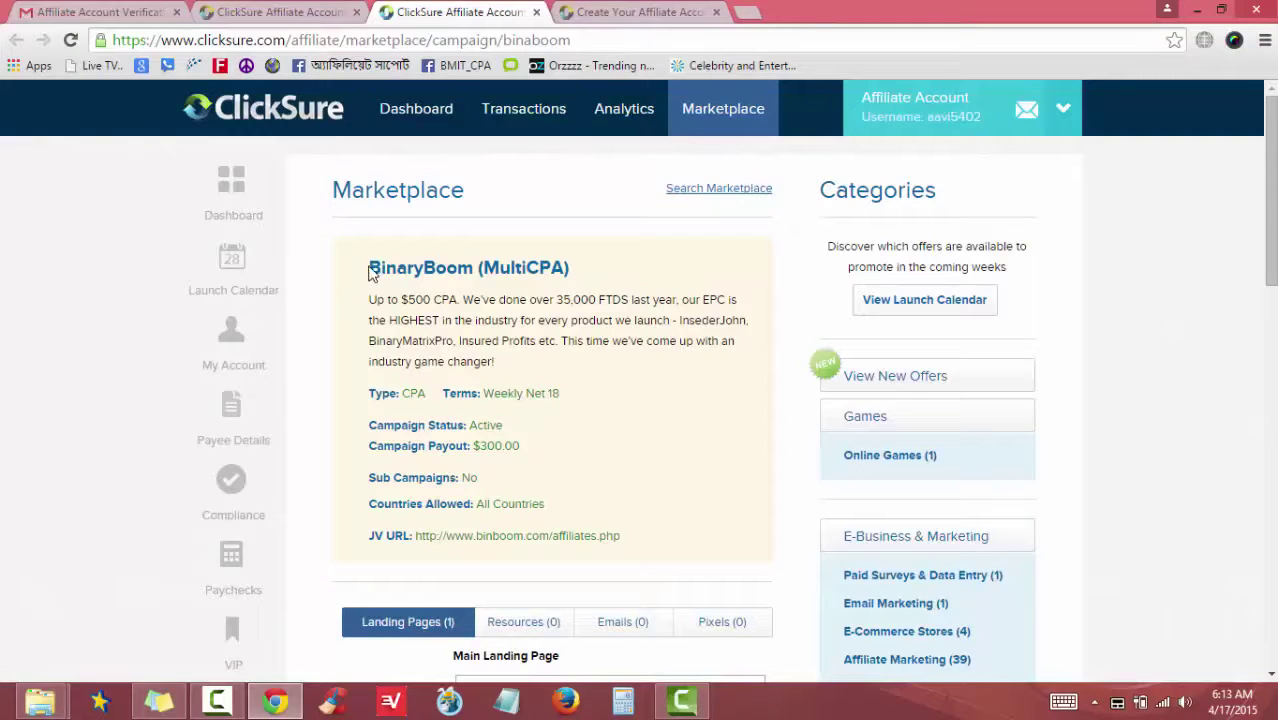
left_click_drag(370, 272, 430, 268)
left_click(430, 268)
left_click_drag(597, 299, 630, 299)
left_click(628, 299)
mouse_move(369, 393)
left_mouse_down()
mouse_move(430, 393)
mouse_move(368, 398)
left_mouse_up()
left_click(430, 393)
left_click(435, 400)
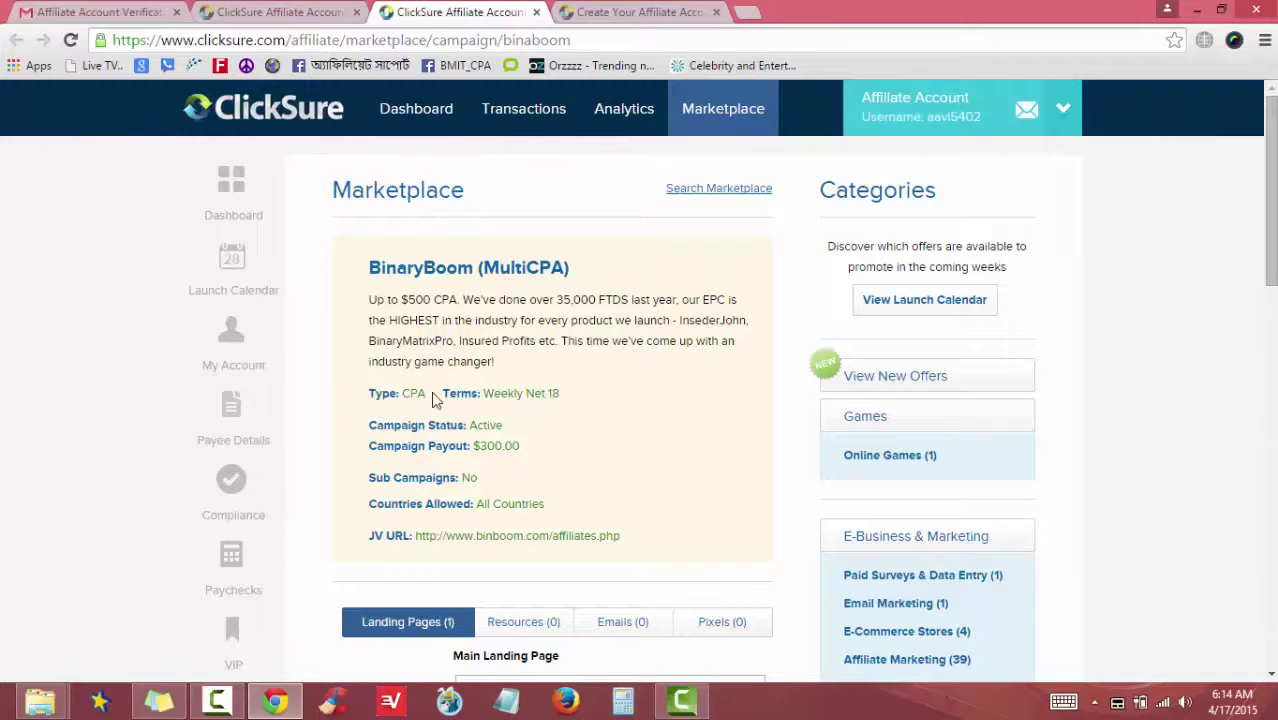